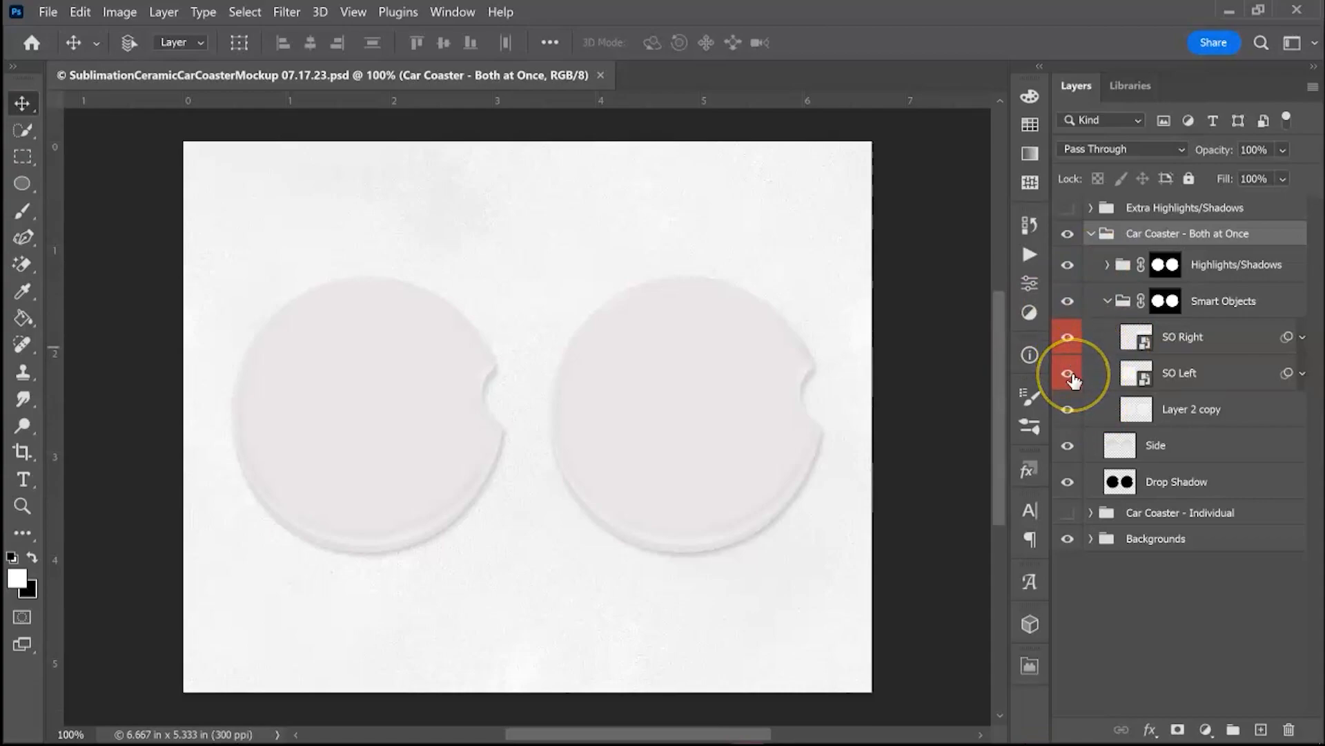
# Step: Show the Car Coaster - Individual group in place of Car Coaster - Both at Once, and switch back to Both at Once
pyautogui.click(1090, 235)
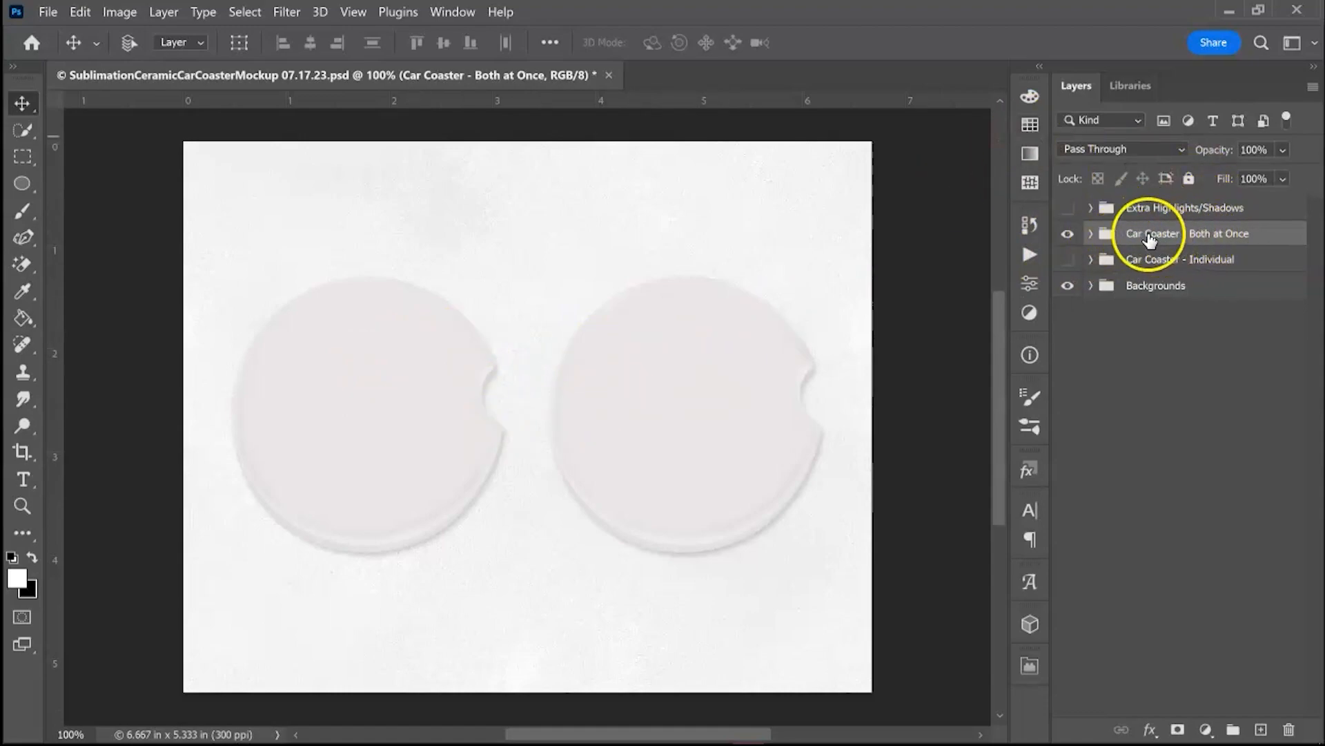
pyautogui.click(1068, 233)
pyautogui.click(1067, 259)
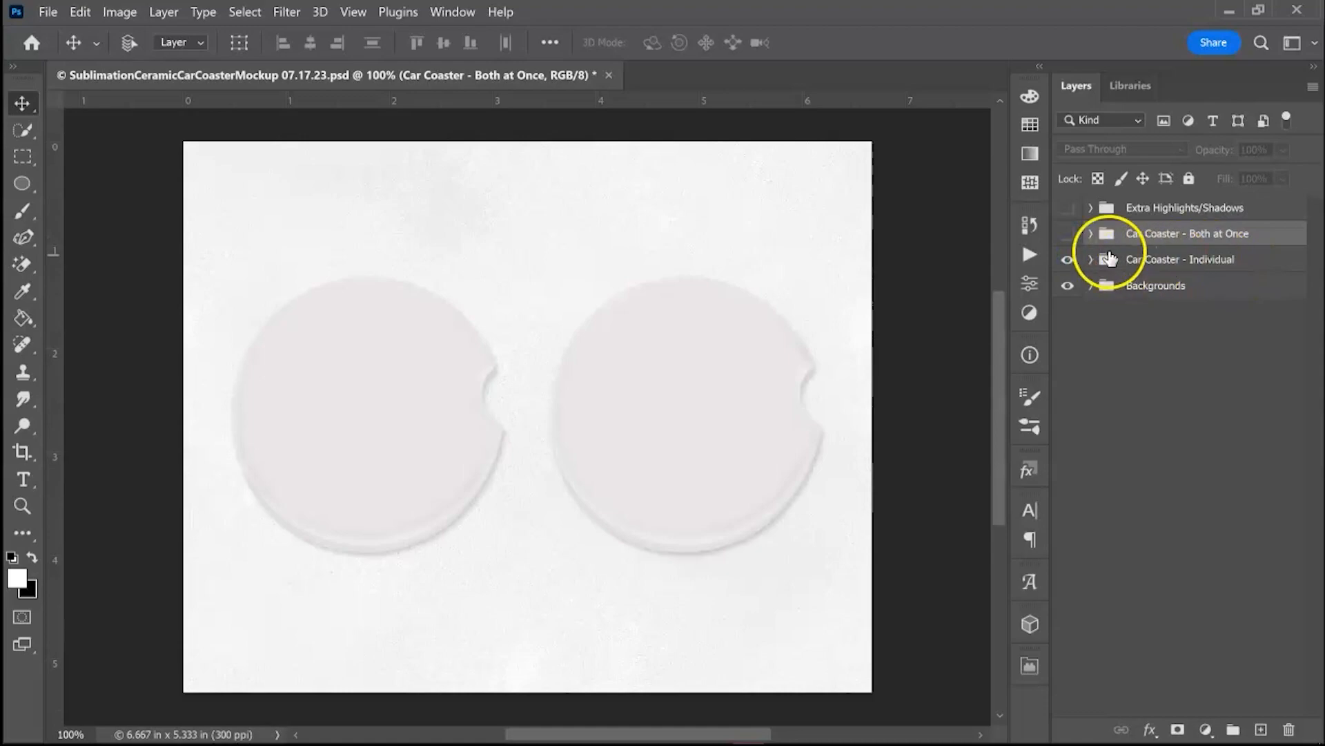
pyautogui.click(1067, 259)
pyautogui.click(1067, 233)
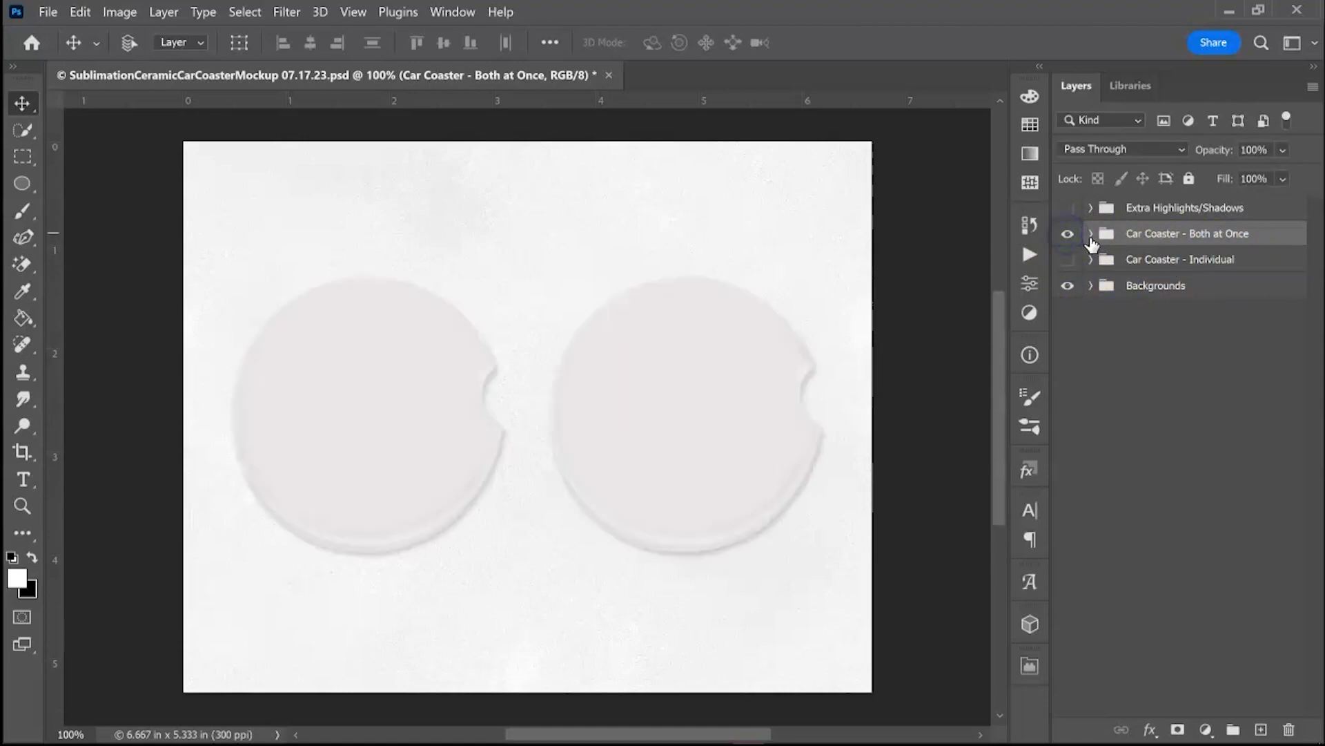
# Step: Open the contents of the SO Right smart object in the Car Coaster - Both at Once group
pyautogui.click(1091, 234)
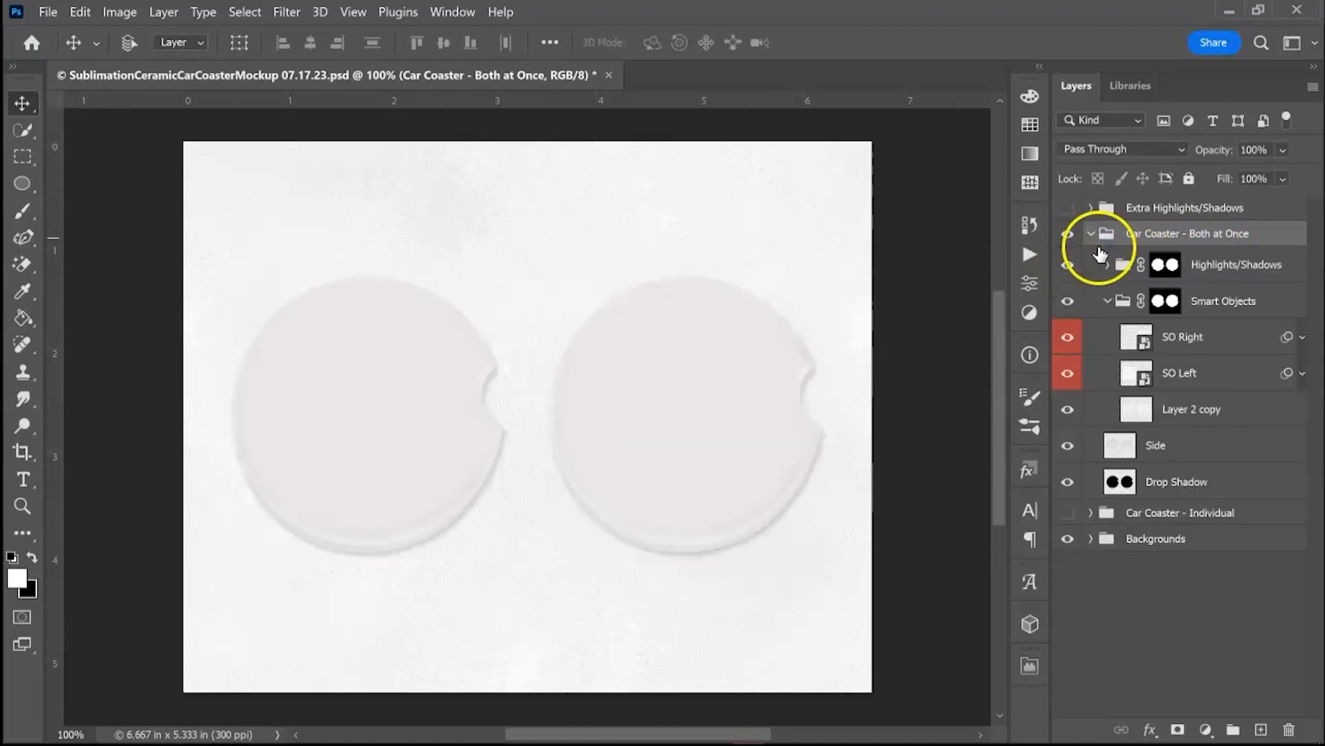
pyautogui.doubleClick(1133, 339)
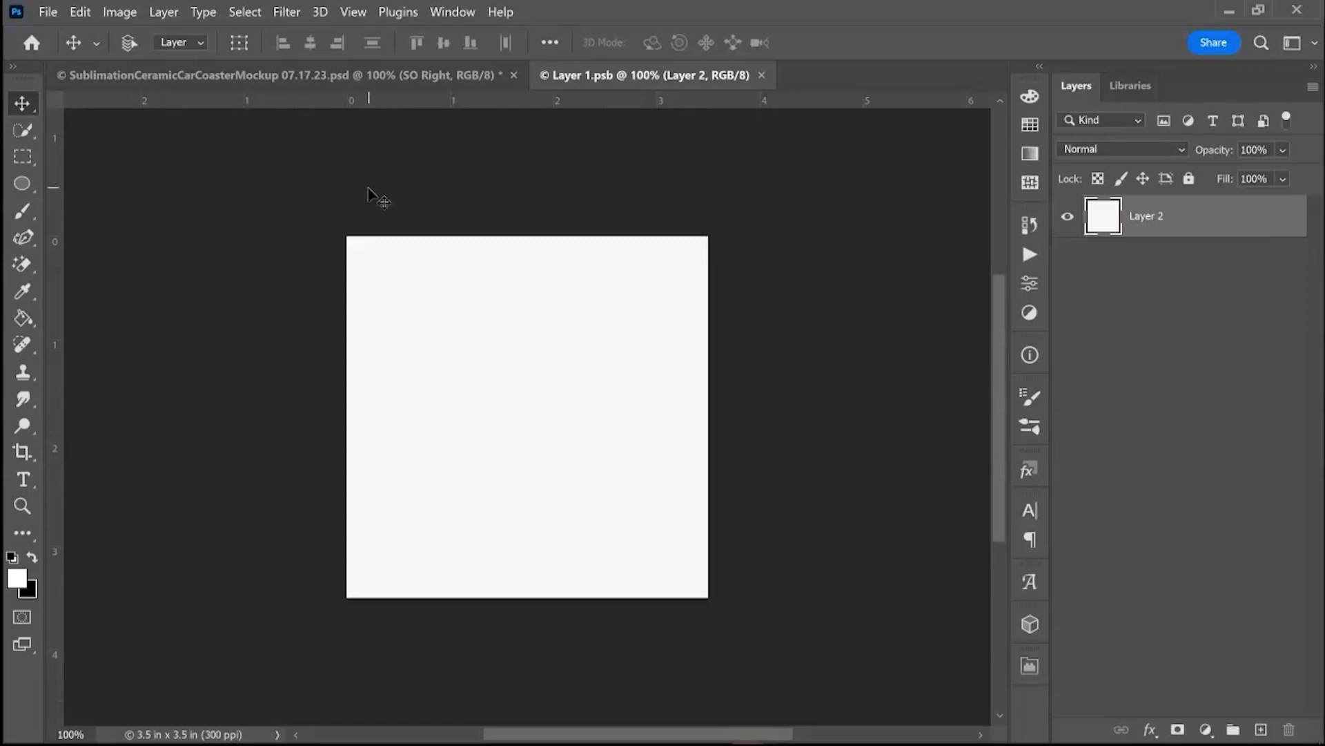
# Step: Open Pink and Blue Glitter Leopard Print Faith Floral Cross Car Coaster.jpg from the ~~005 - May folder of ~Car Coasters in 2023 Designs
pyautogui.click(56, 15)
pyautogui.click(63, 51)
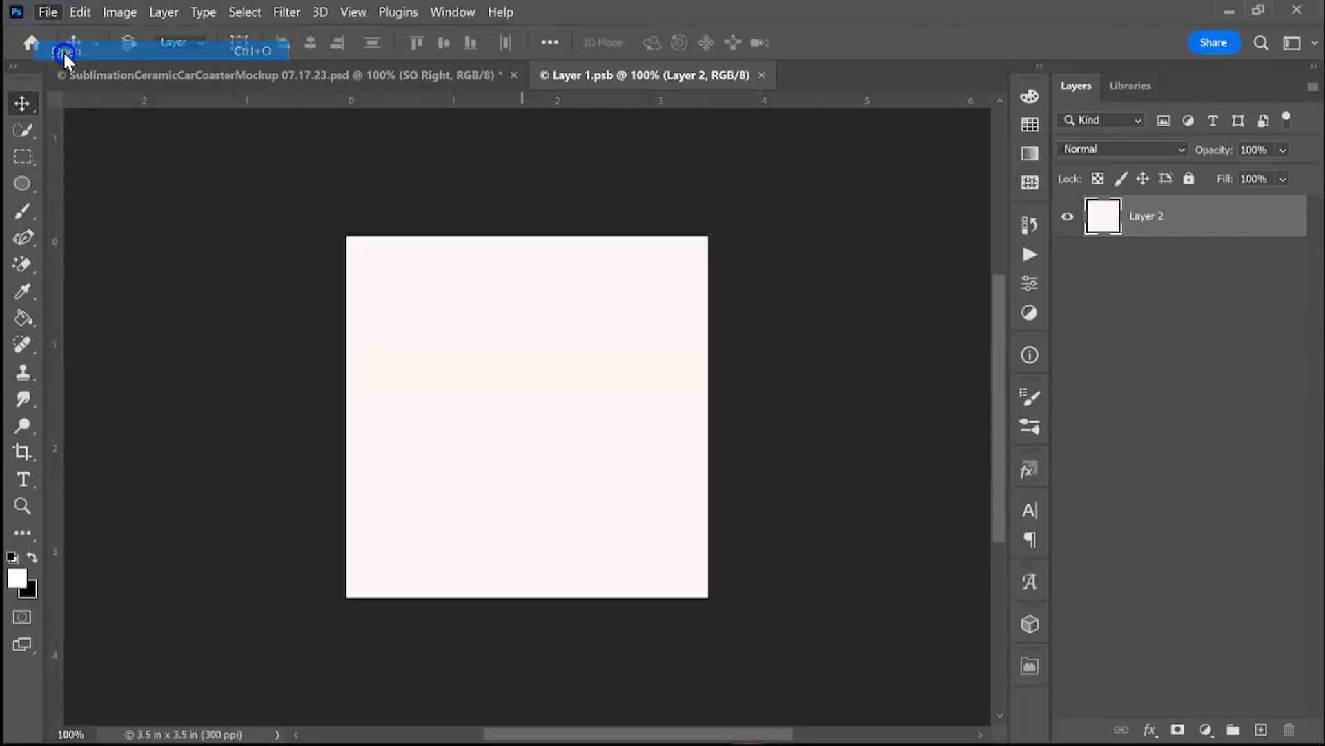
pyautogui.scroll(4, 653, 203)
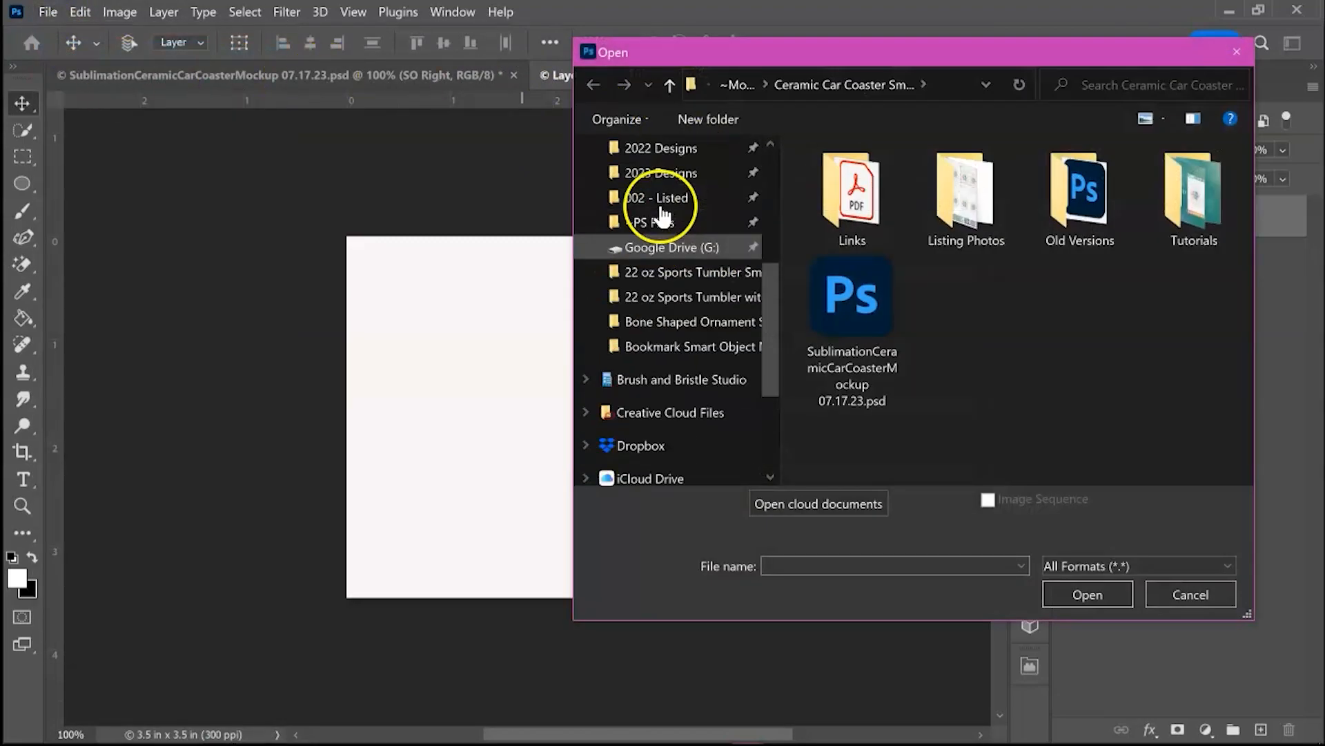
pyautogui.scroll(2, 664, 214)
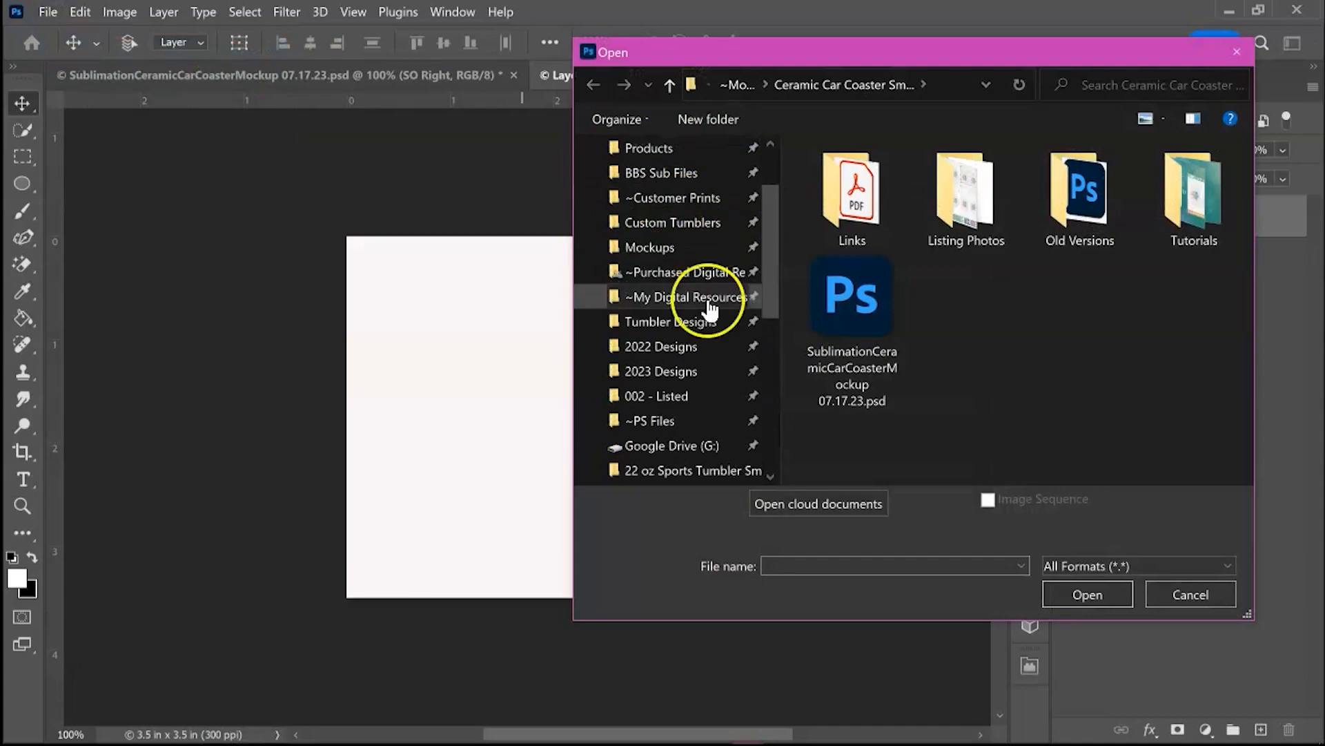
pyautogui.click(692, 376)
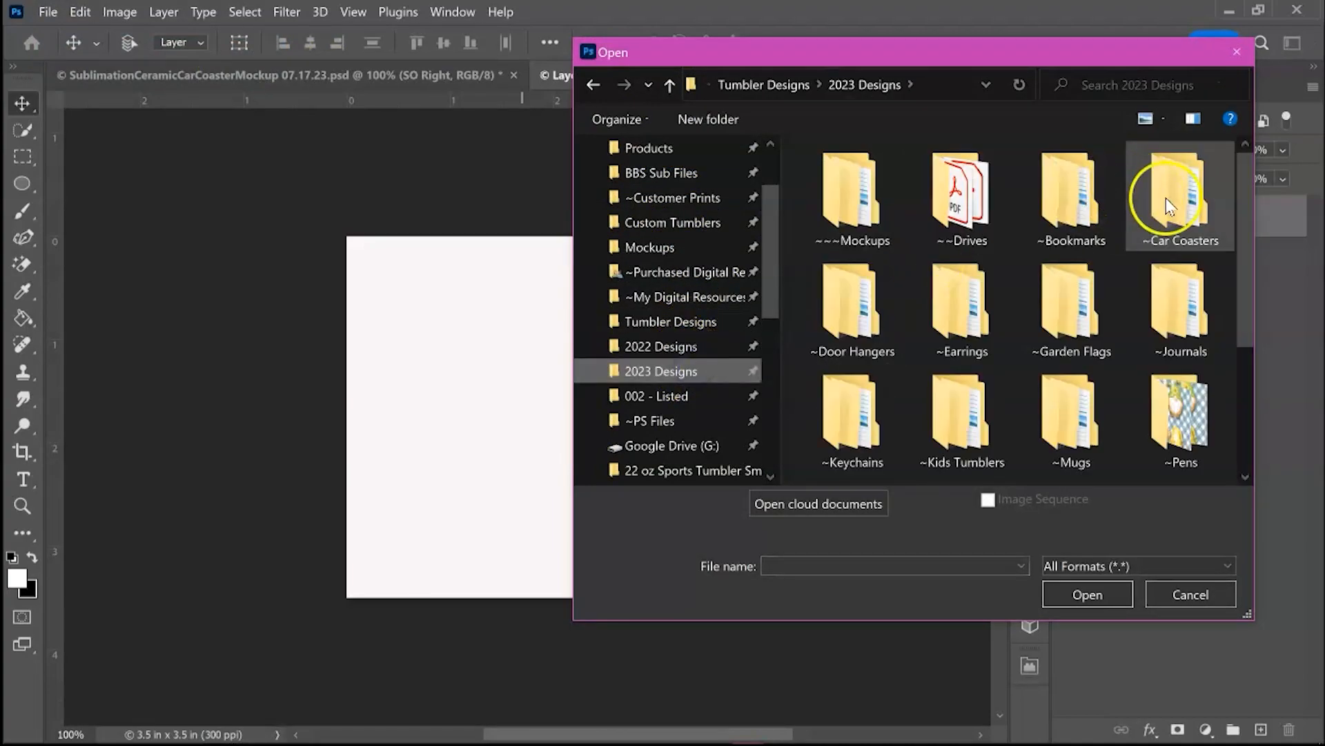
pyautogui.click(1164, 197)
pyautogui.doubleClick(1035, 173)
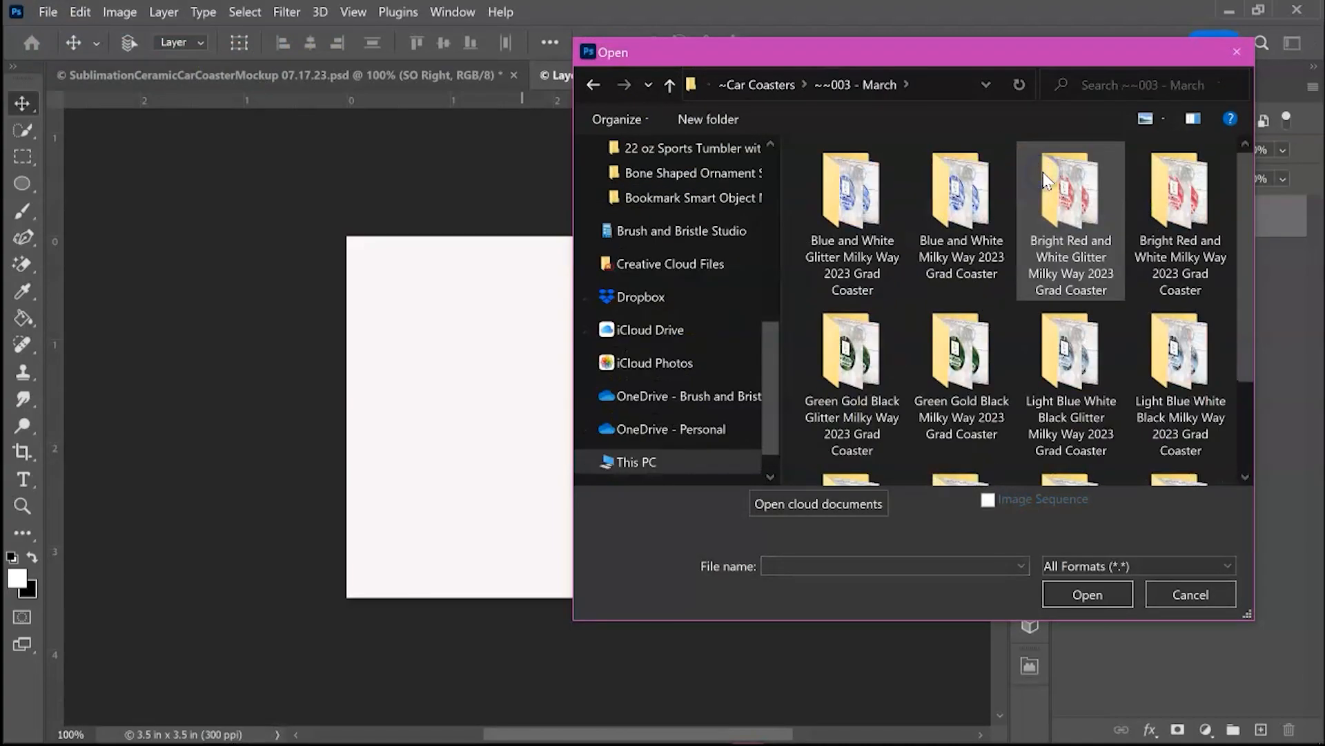
pyautogui.scroll(-3, 1058, 310)
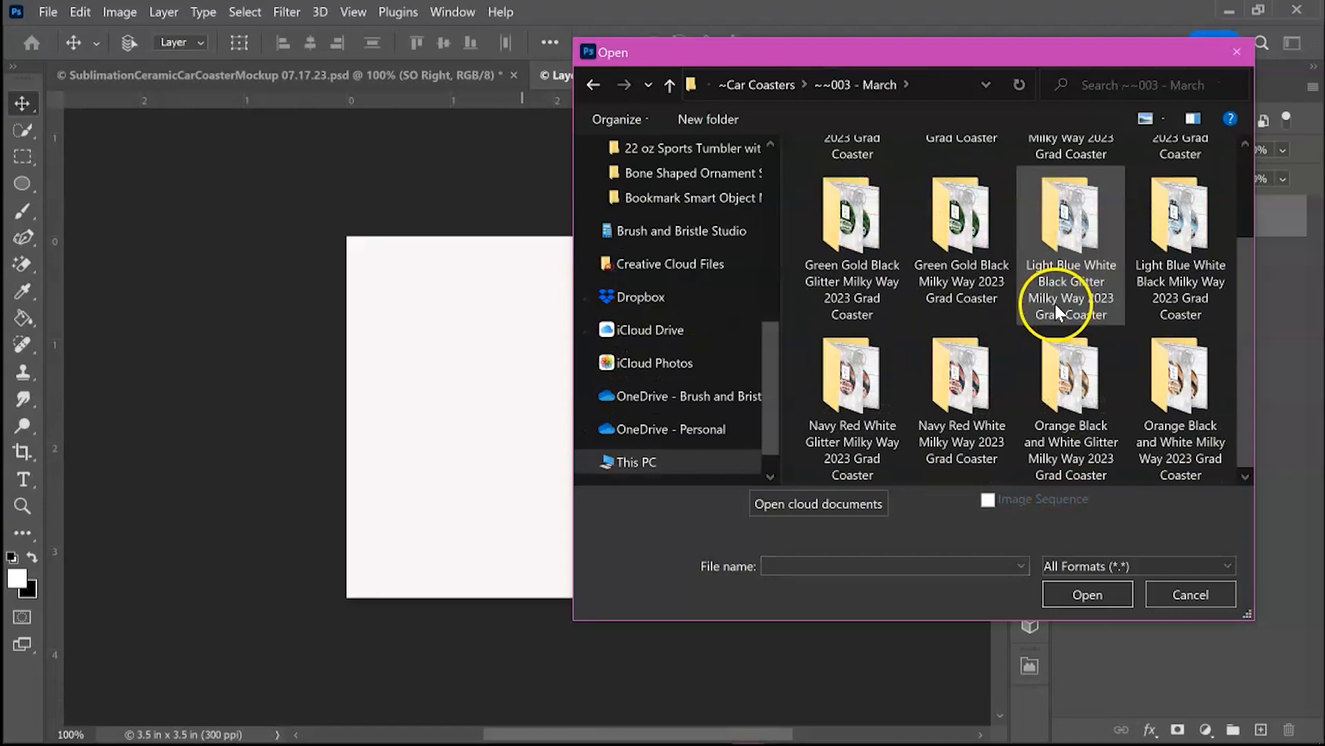
pyautogui.click(793, 83)
pyautogui.click(1162, 193)
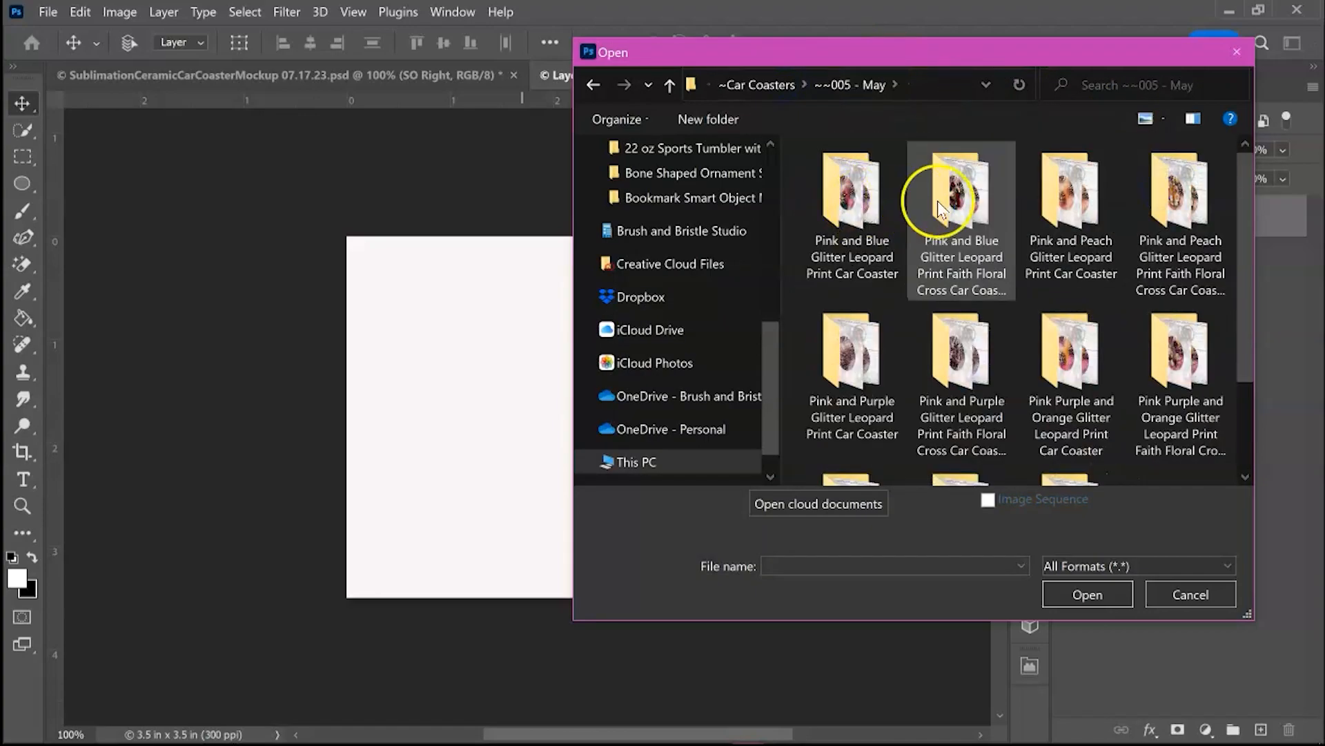
pyautogui.doubleClick(970, 195)
pyautogui.doubleClick(964, 351)
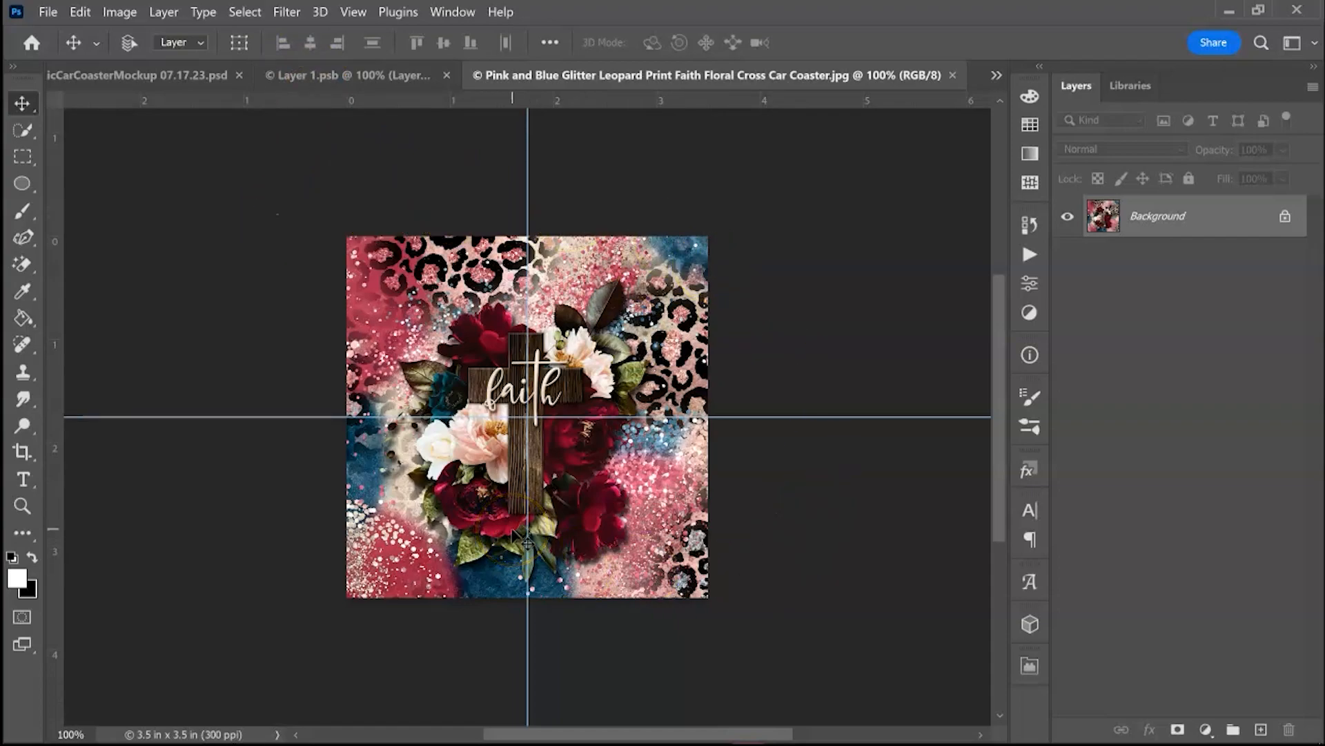
# Step: Select the entire faith cross design with the Rectangular Marquee tool, copy it, and close its file
pyautogui.click(23, 157)
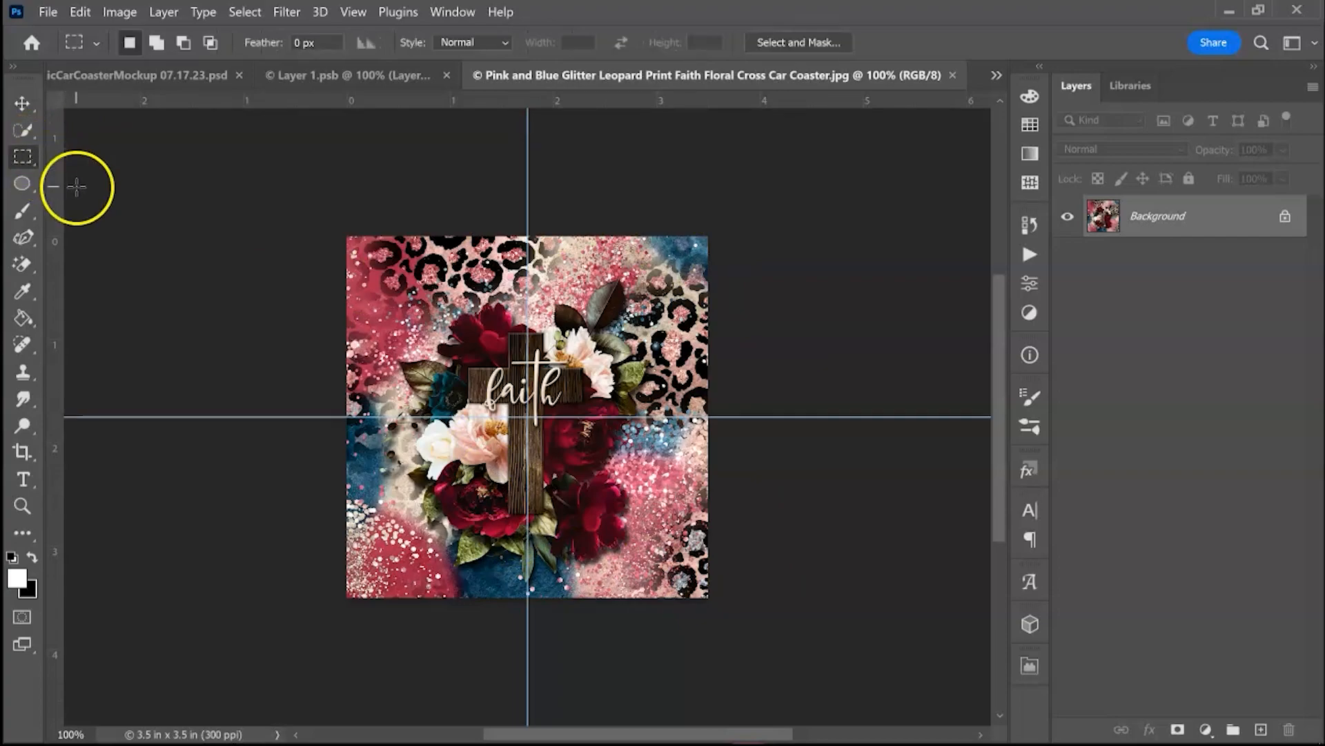
pyautogui.moveTo(347, 238); pyautogui.dragTo(802, 633)
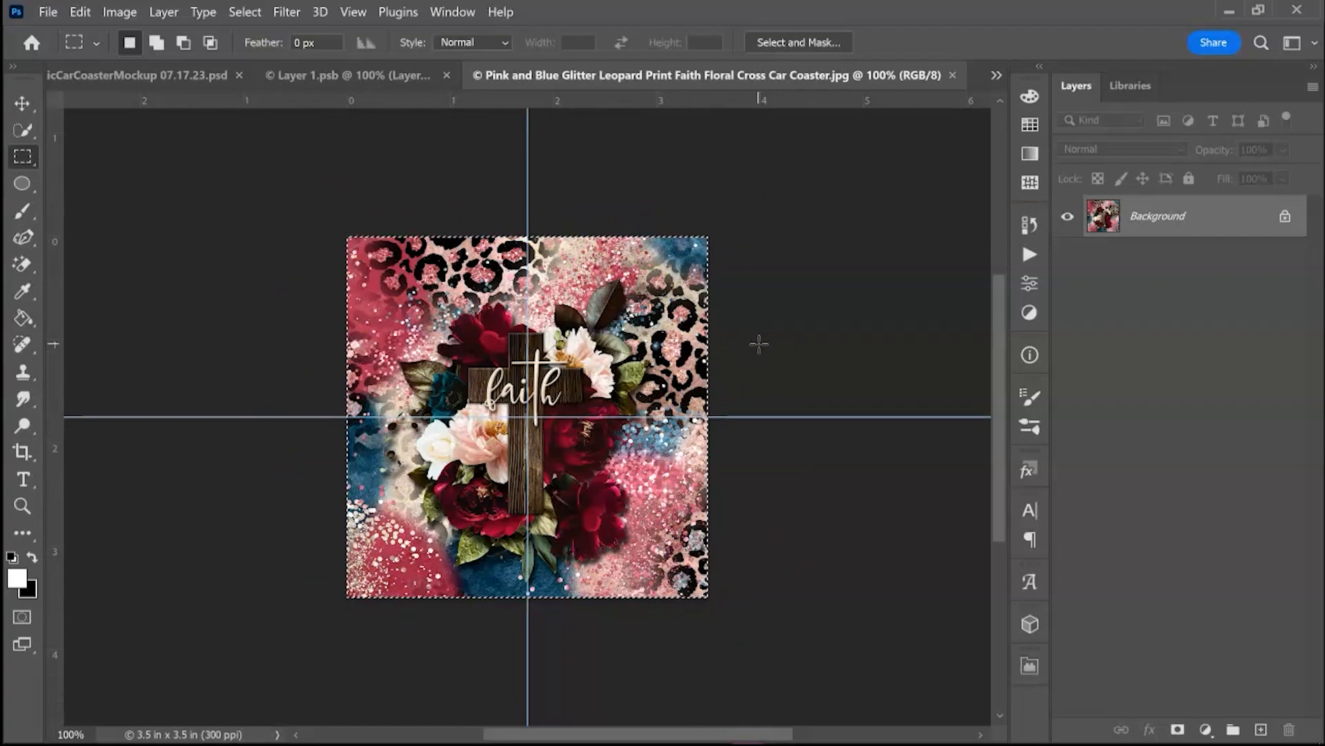
pyautogui.click(80, 12)
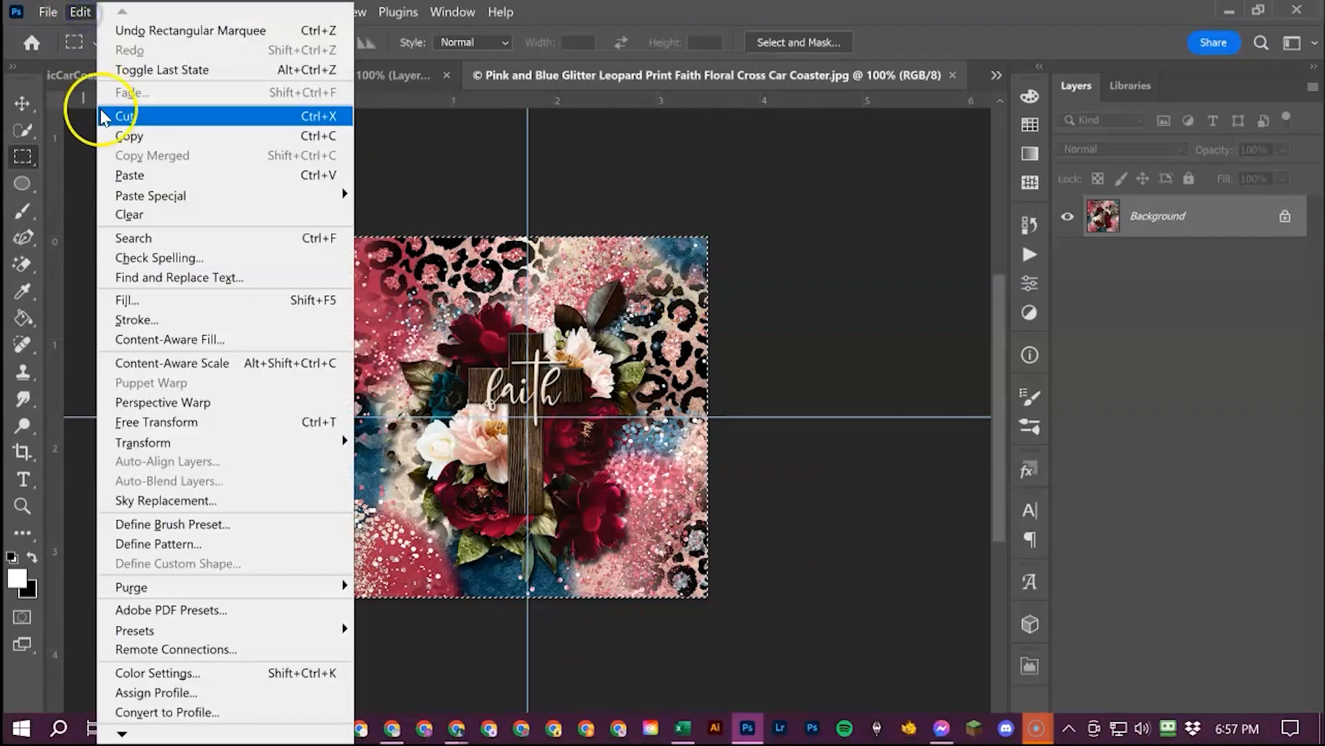
pyautogui.click(121, 135)
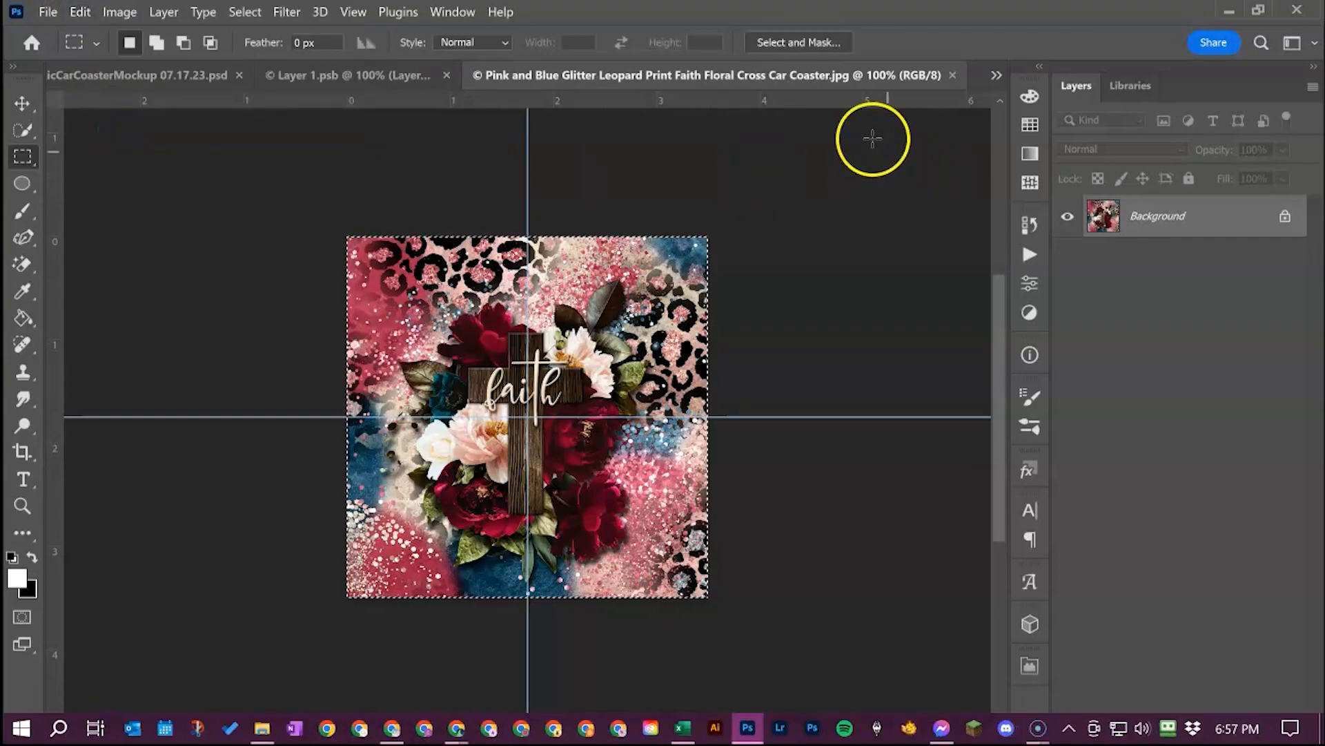
pyautogui.click(952, 74)
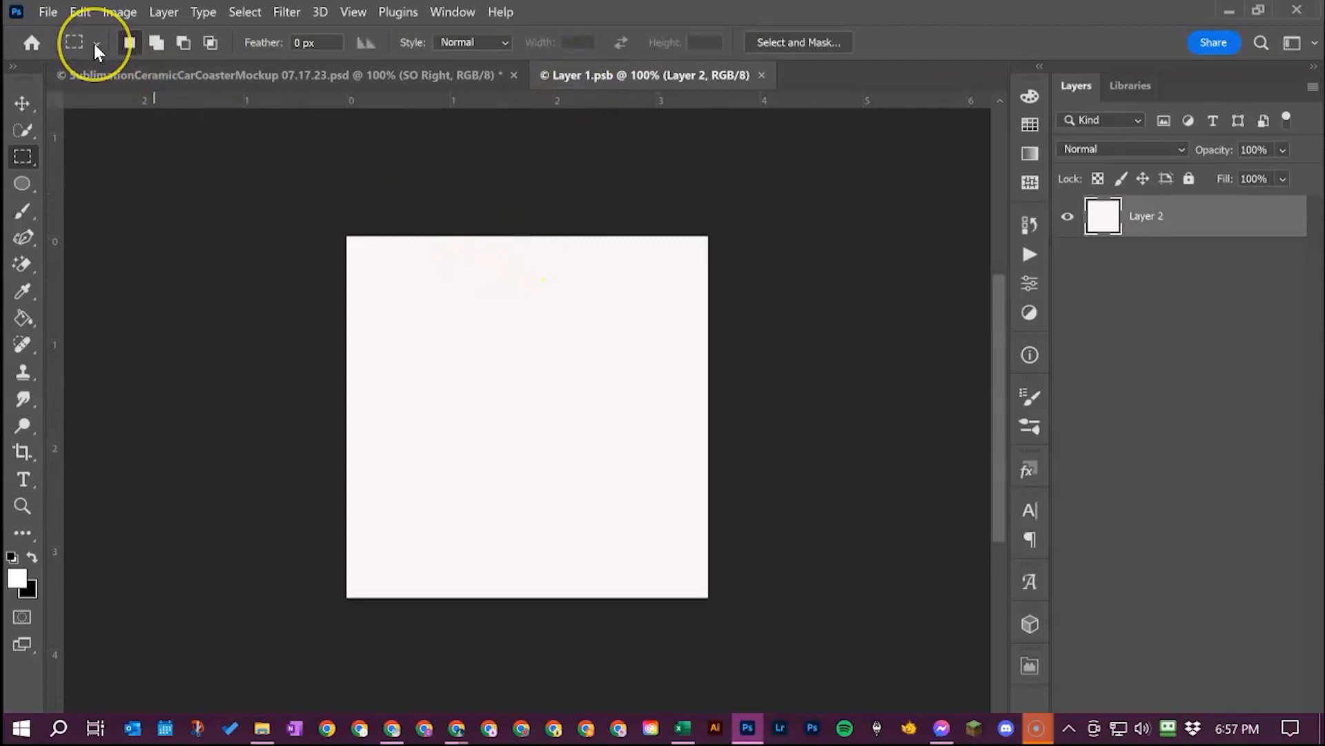
# Step: Paste the copied faith cross design above the blank layer in Layer 1.psb
pyautogui.click(89, 13)
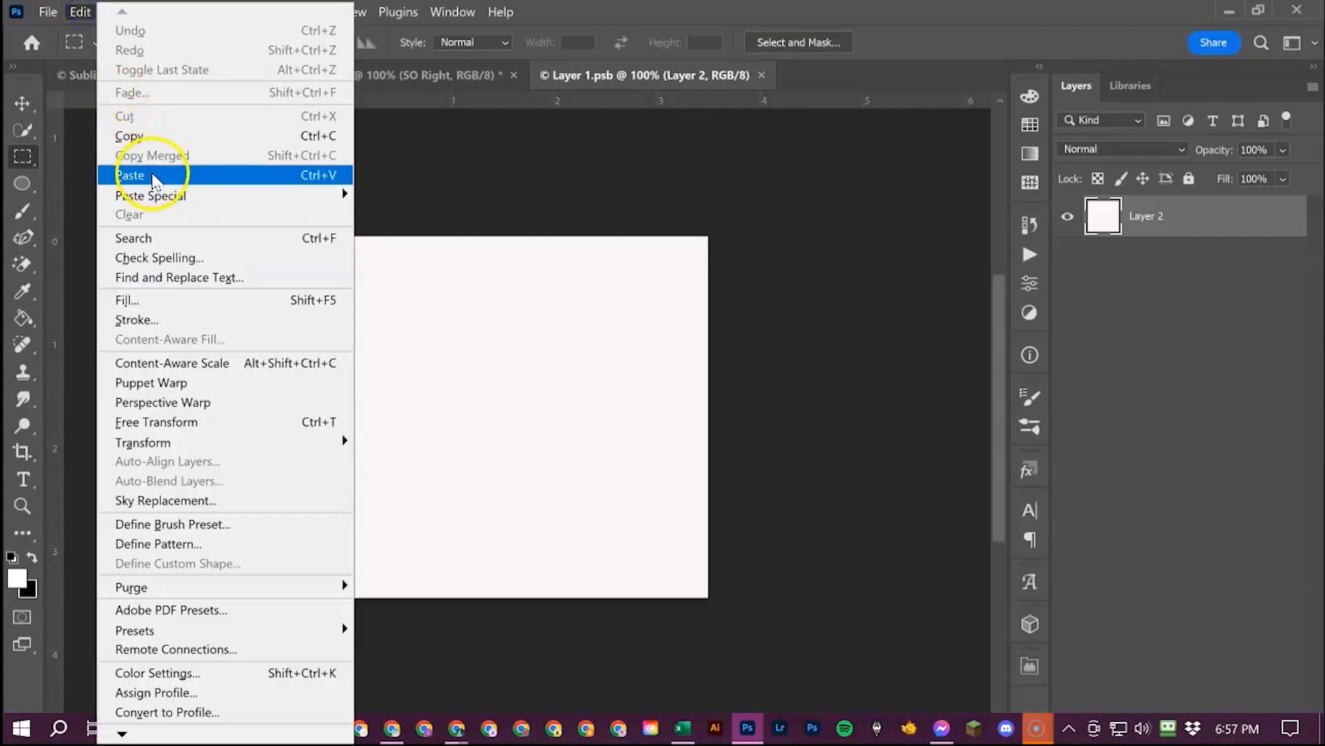
pyautogui.click(142, 175)
pyautogui.click(644, 423)
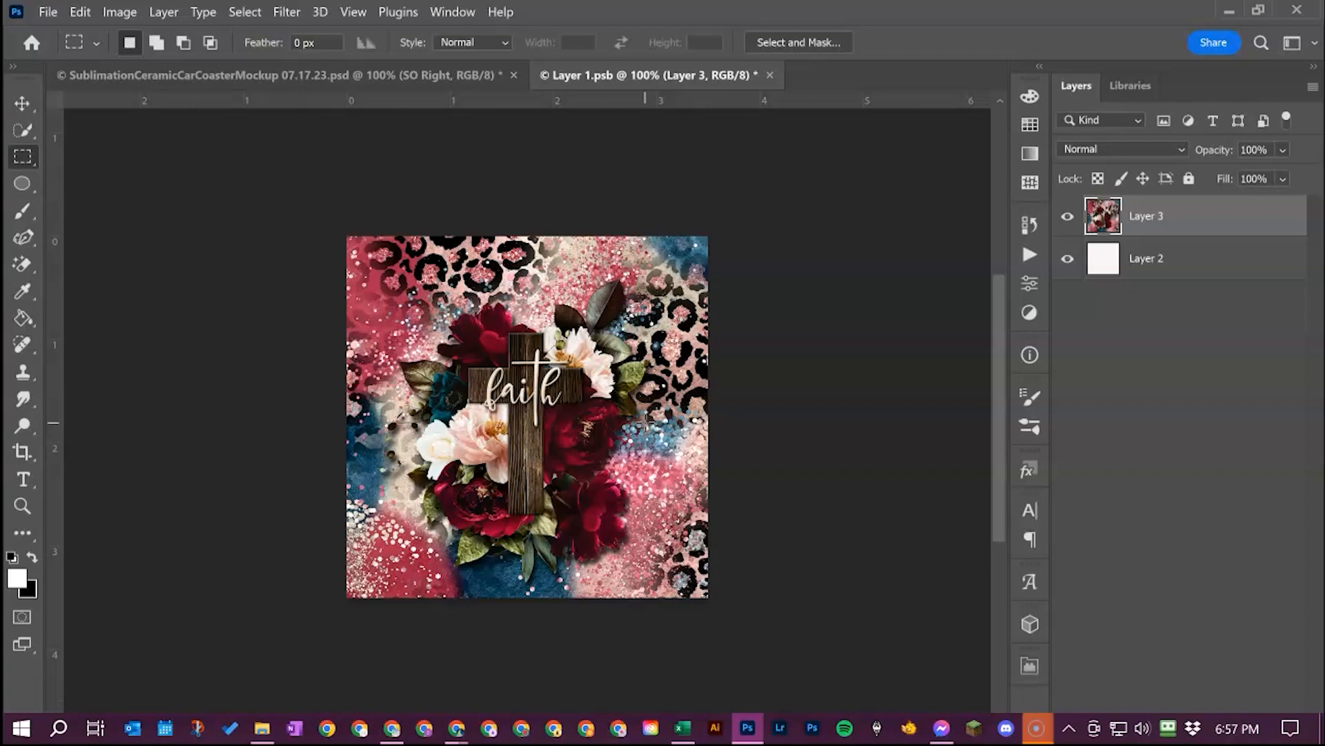
pyautogui.click(589, 331)
pyautogui.click(80, 11)
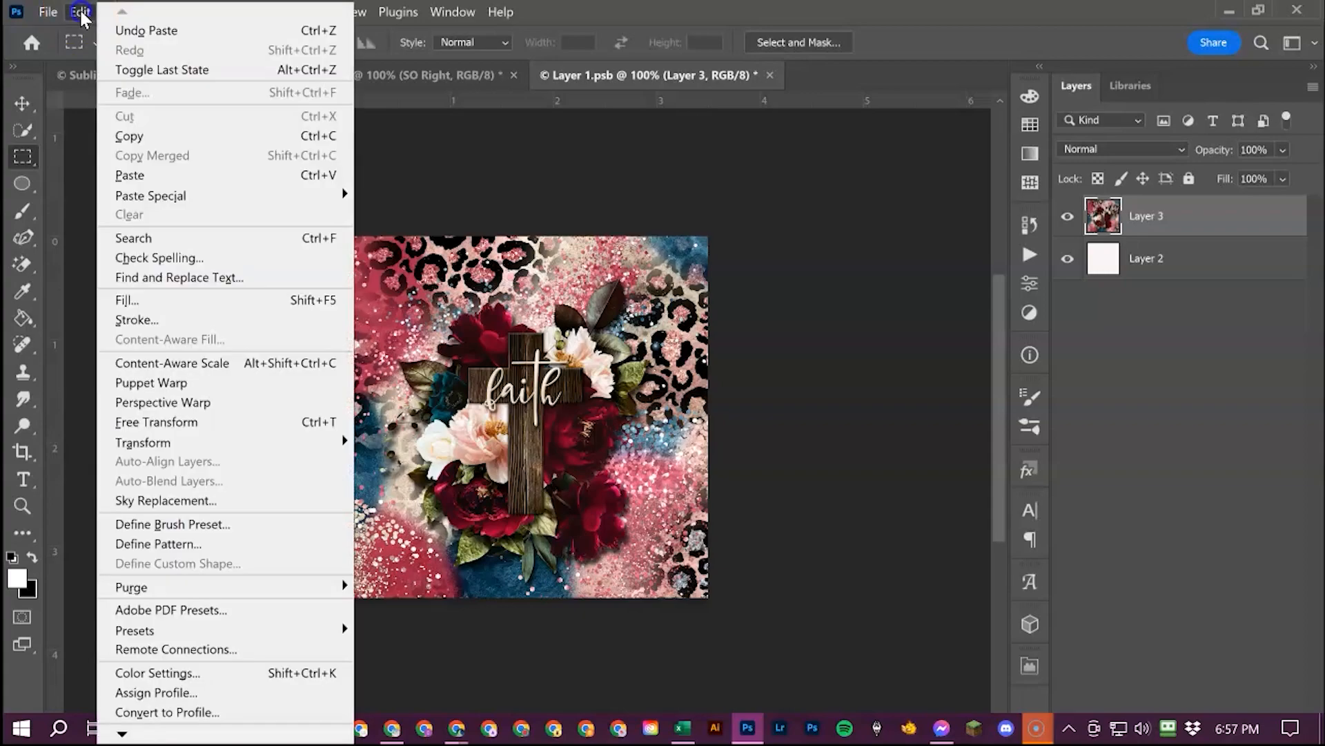
pyautogui.click(138, 422)
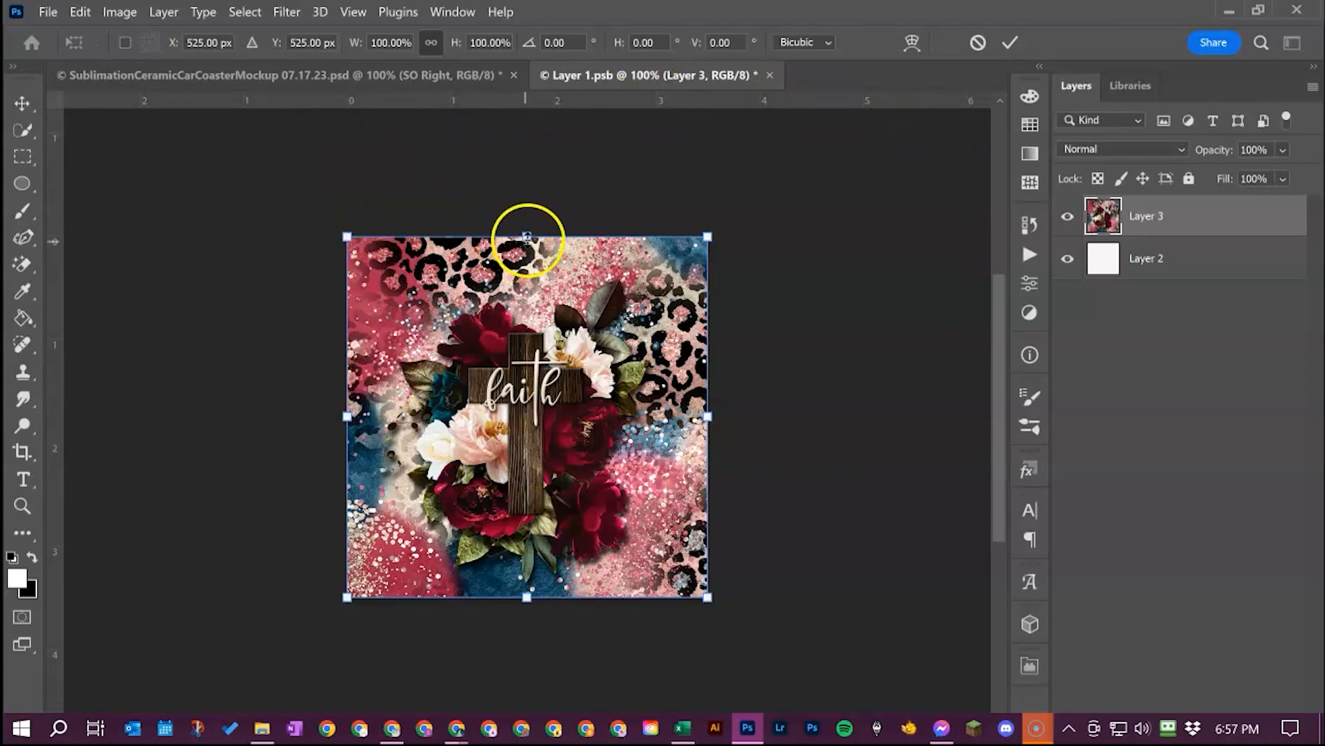
pyautogui.click(978, 42)
# Step: Check the smart object document's dimensions and resolution in Image Size, leaving the settings as they are
pyautogui.hotkey('ctrl', 'alt', 'i')
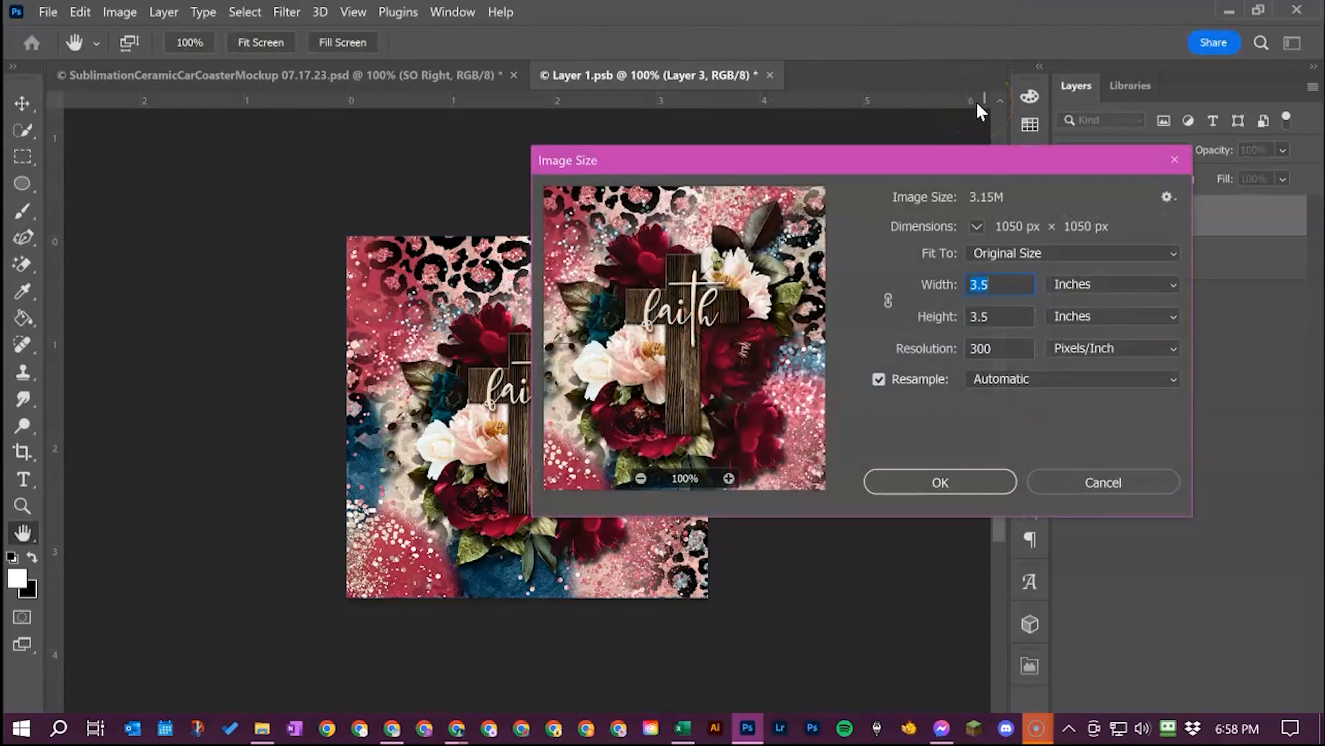
pyautogui.click(1103, 479)
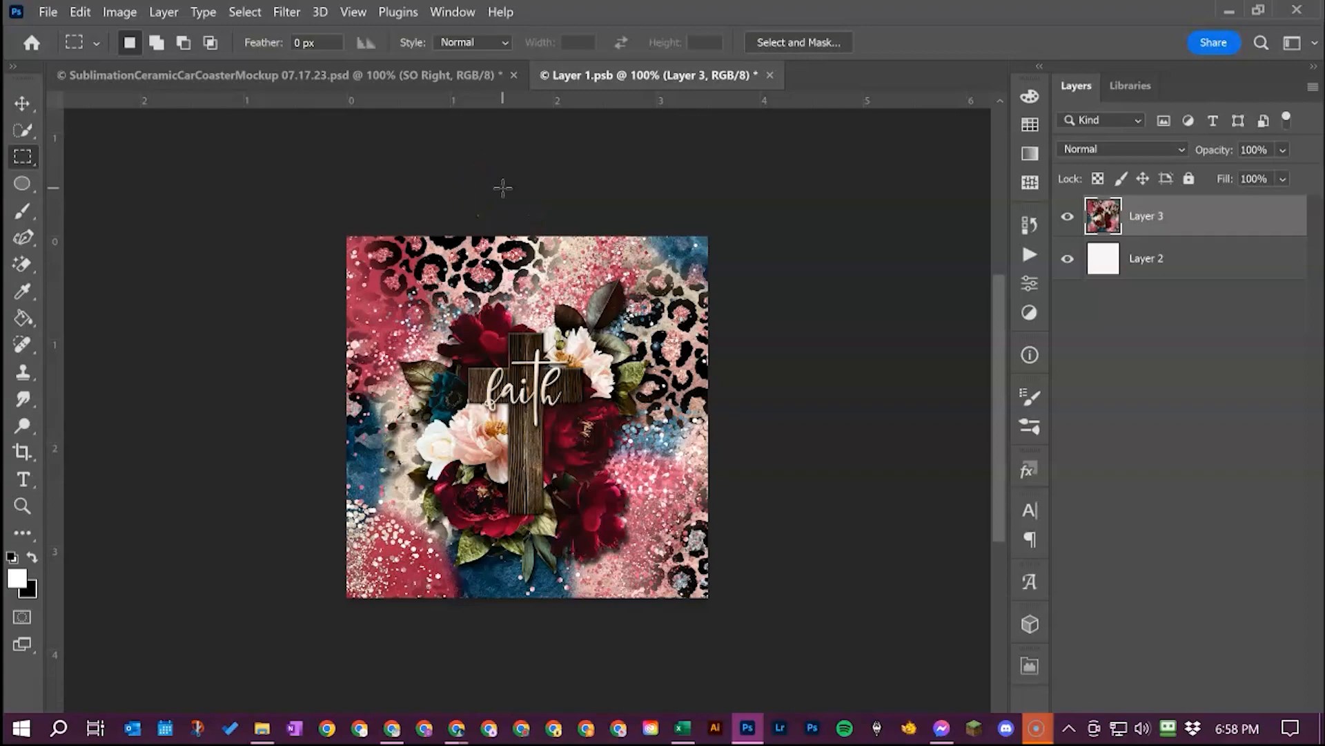
pyautogui.click(665, 117)
# Step: Free Transform the pasted design, squash its height from the upper edge to about 92%, and stretch it back to 100%
pyautogui.hotkey('ctrl', 't')
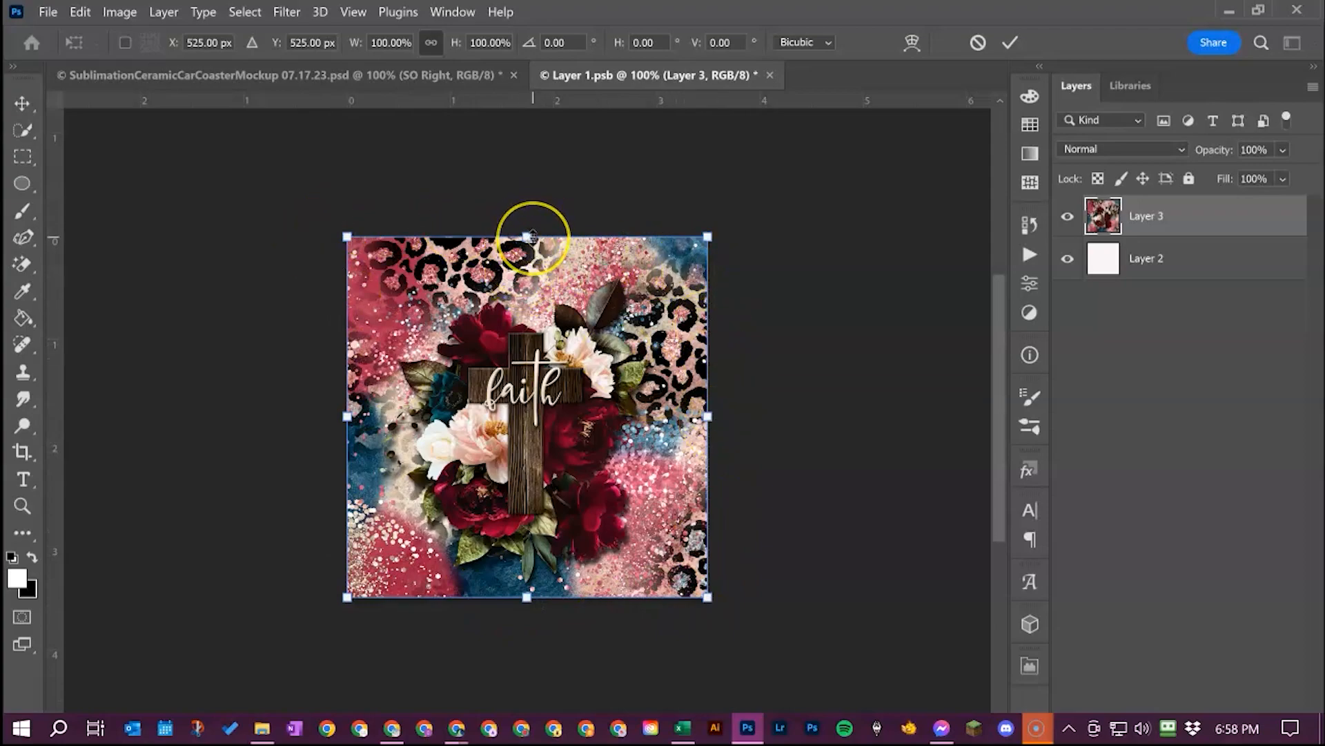
pyautogui.moveTo(529, 238); pyautogui.dragTo(526, 265)
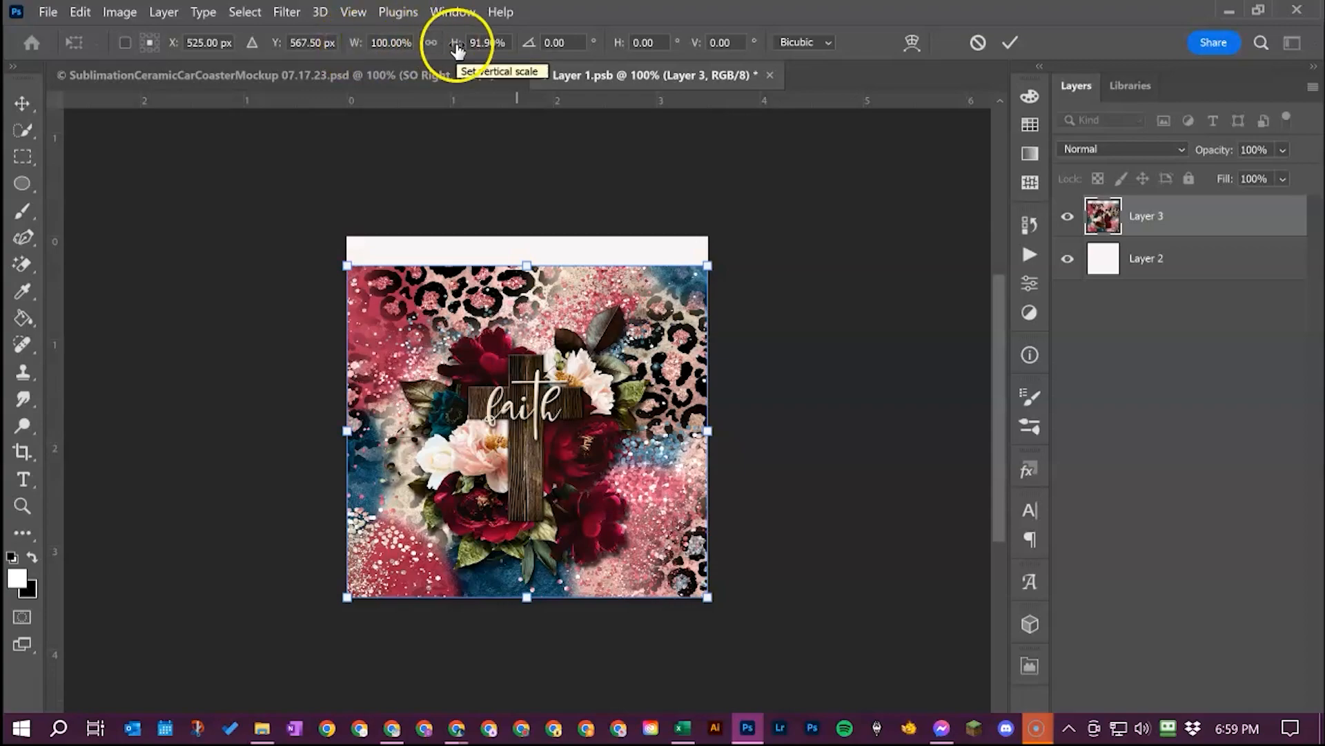
pyautogui.click(527, 262)
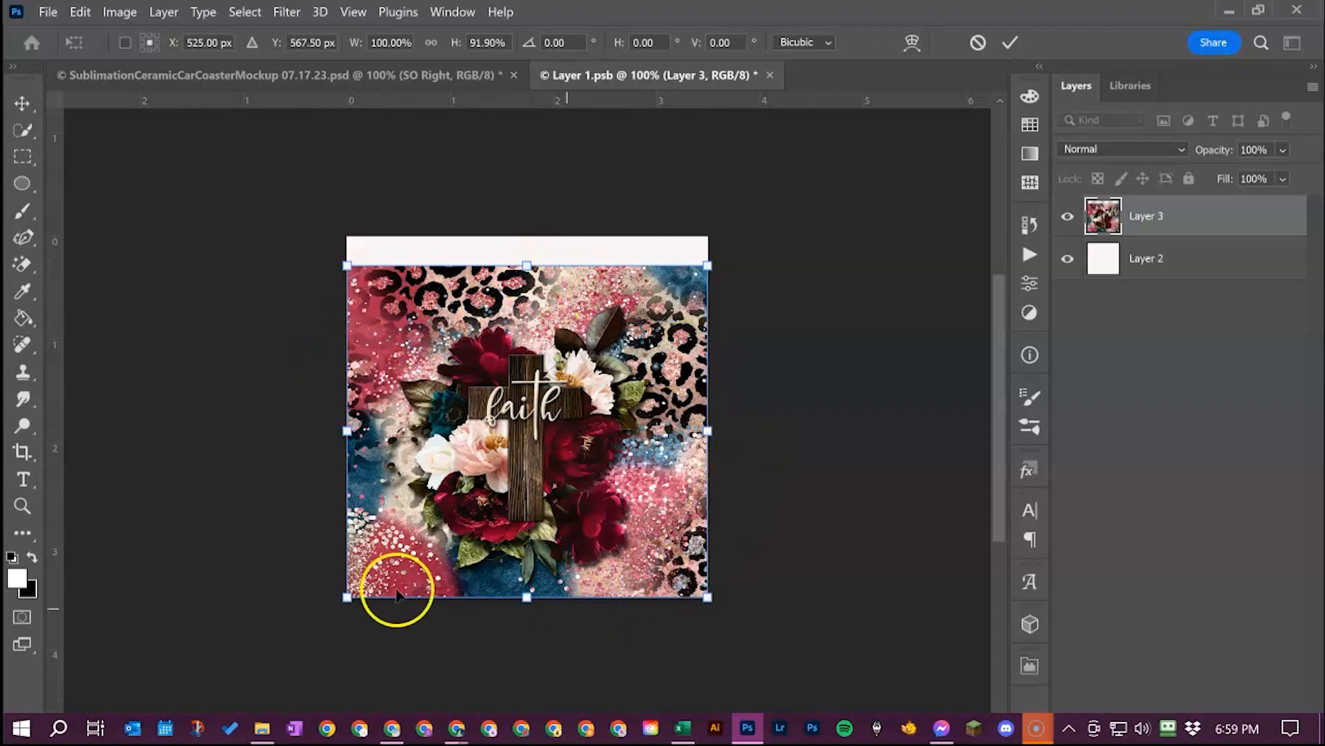
pyautogui.moveTo(528, 265)
pyautogui.mouseDown()
pyautogui.moveTo(535, 245)
pyautogui.moveTo(532, 287)
pyautogui.moveTo(532, 243)
pyautogui.mouseUp()
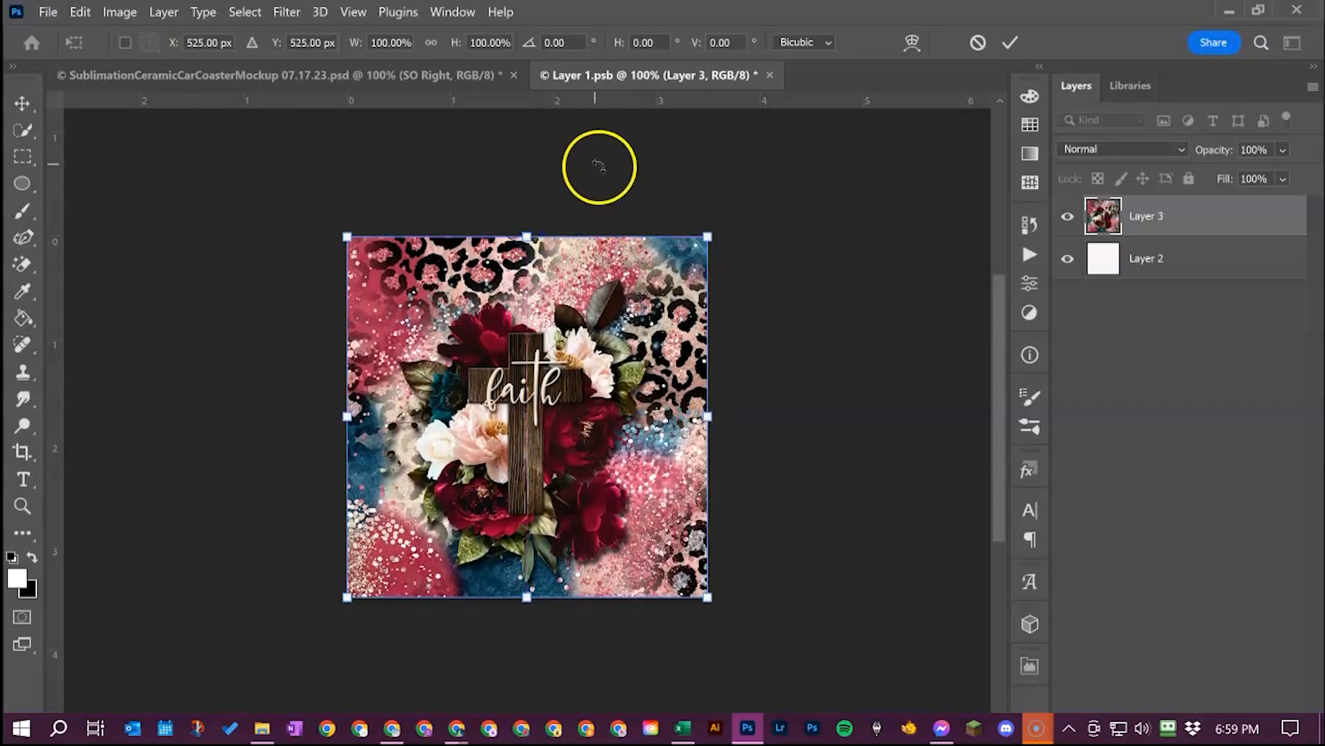
# Step: Link the width and height, scale the design down to about 79% from its lower-right corner, and return it to 100%
pyautogui.click(431, 43)
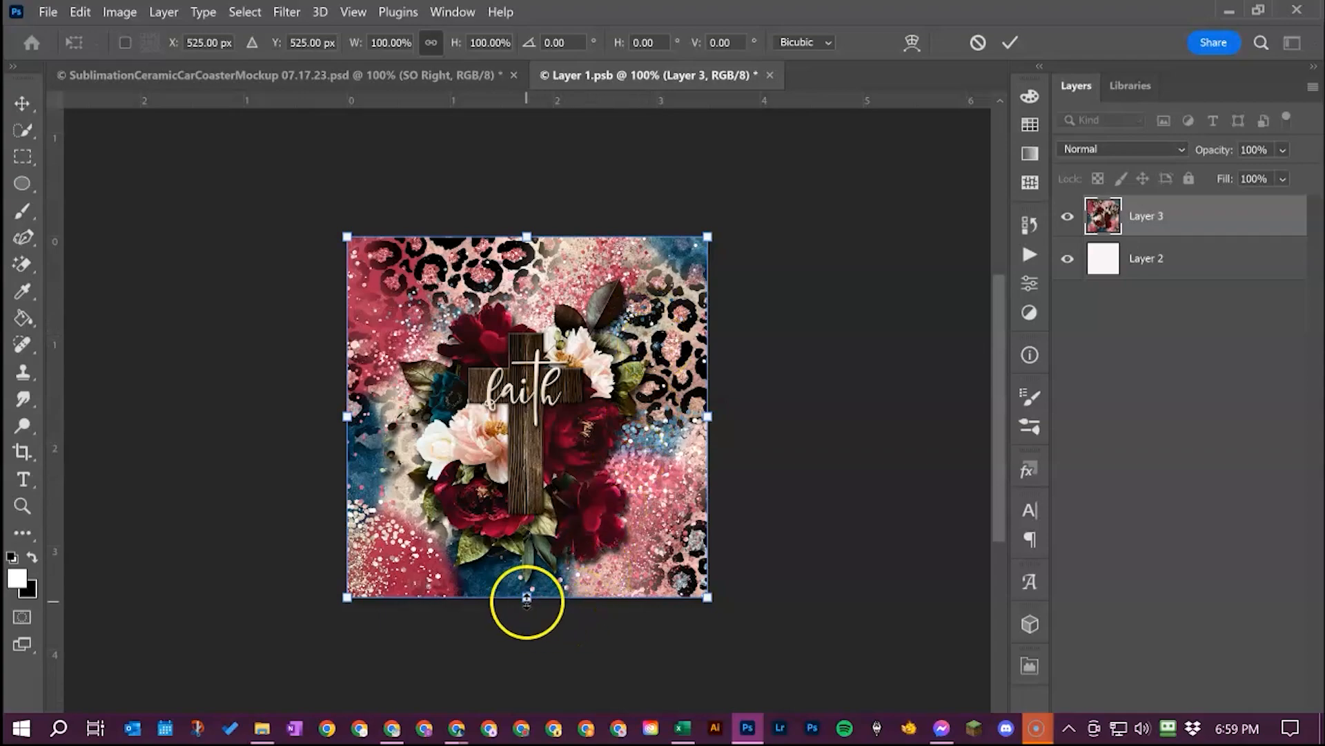
pyautogui.moveTo(706, 598); pyautogui.dragTo(632, 522)
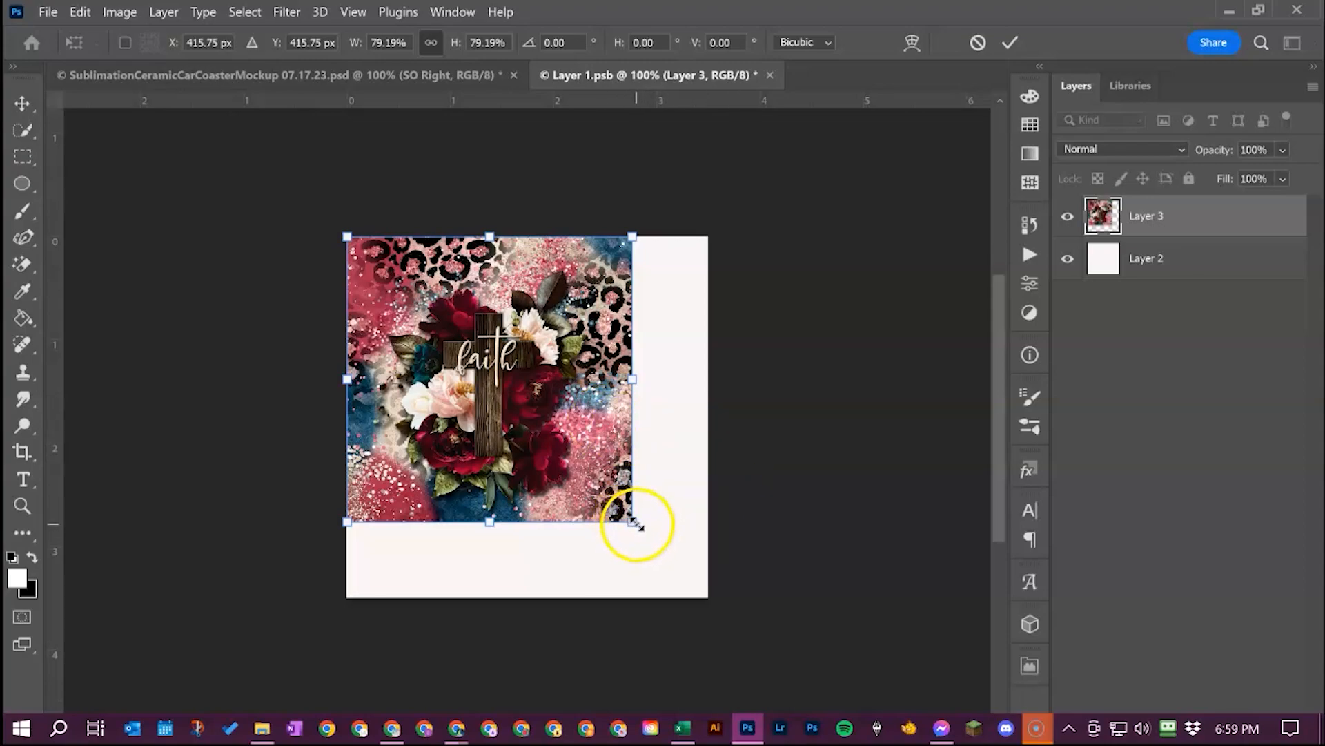
pyautogui.moveTo(632, 523); pyautogui.dragTo(712, 596)
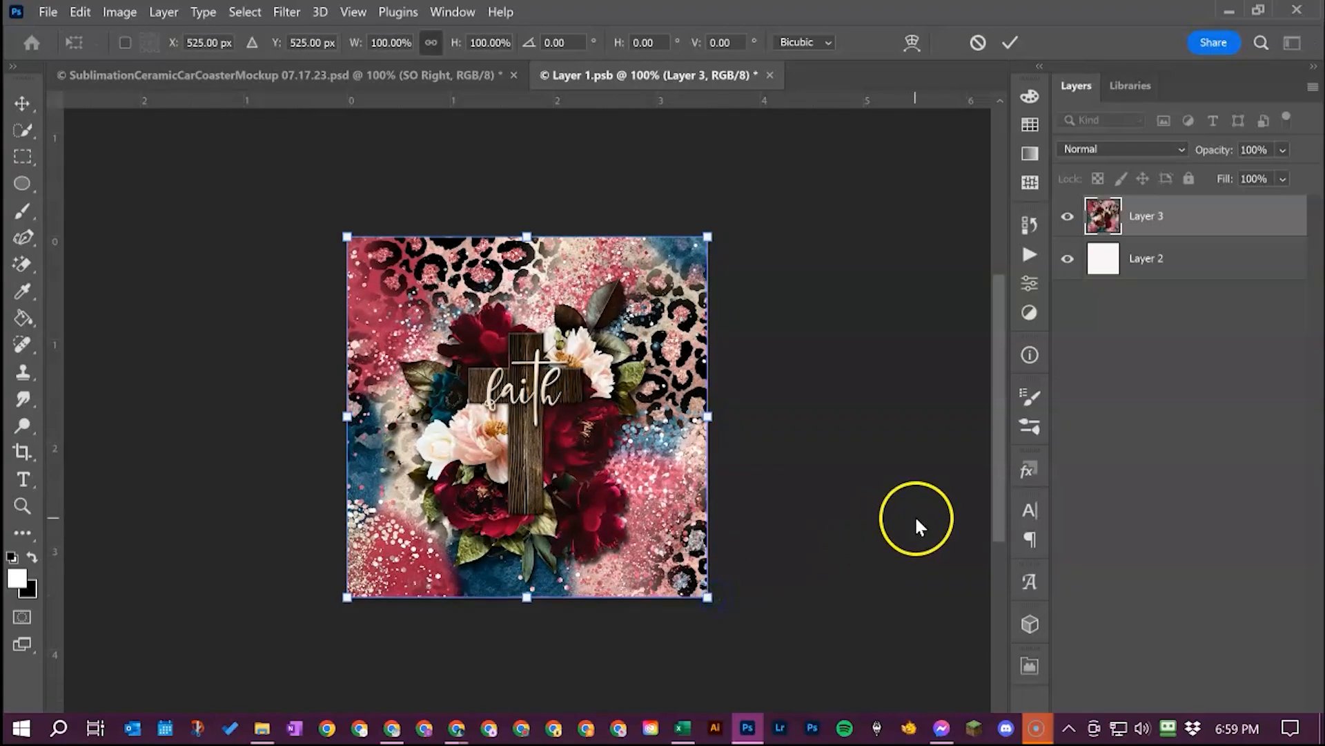
pyautogui.click(1021, 43)
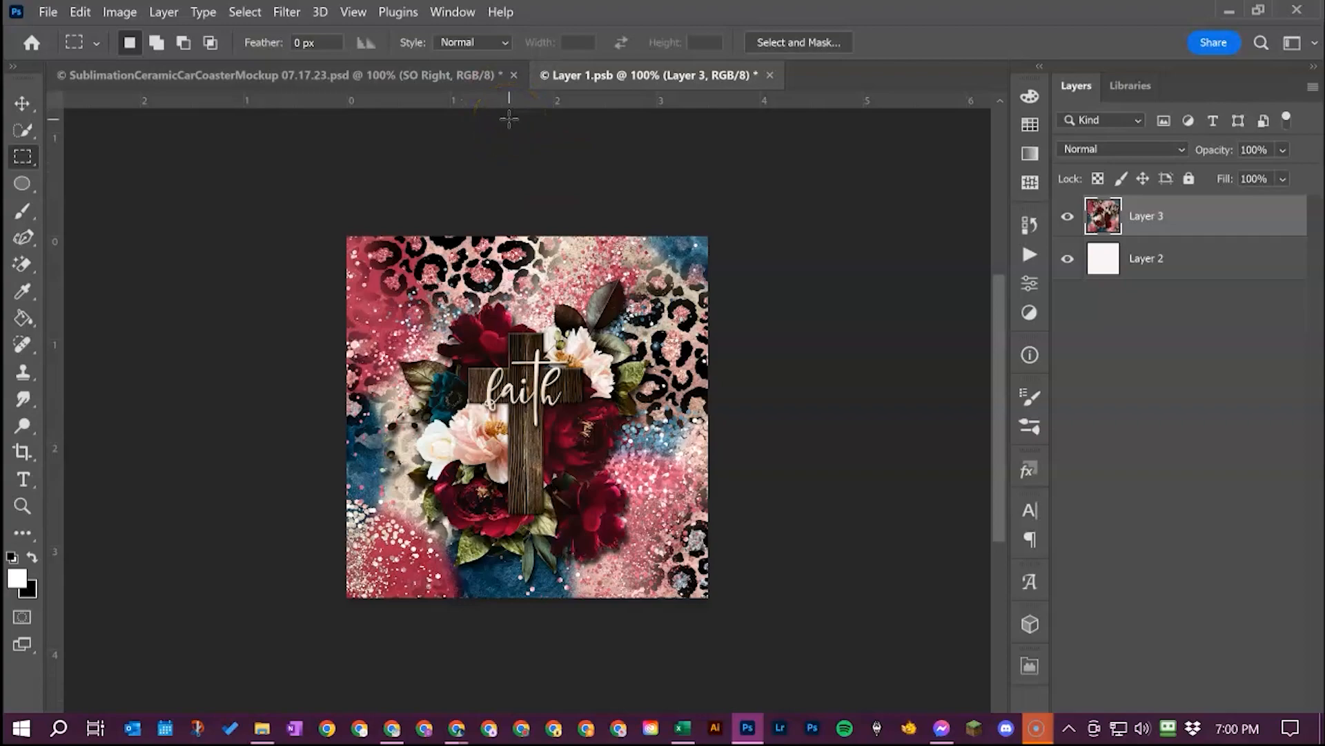
pyautogui.click(966, 44)
# Step: Save the edited Layer 1.psb smart object and return to the car coaster mockup document
pyautogui.click(56, 10)
pyautogui.click(107, 230)
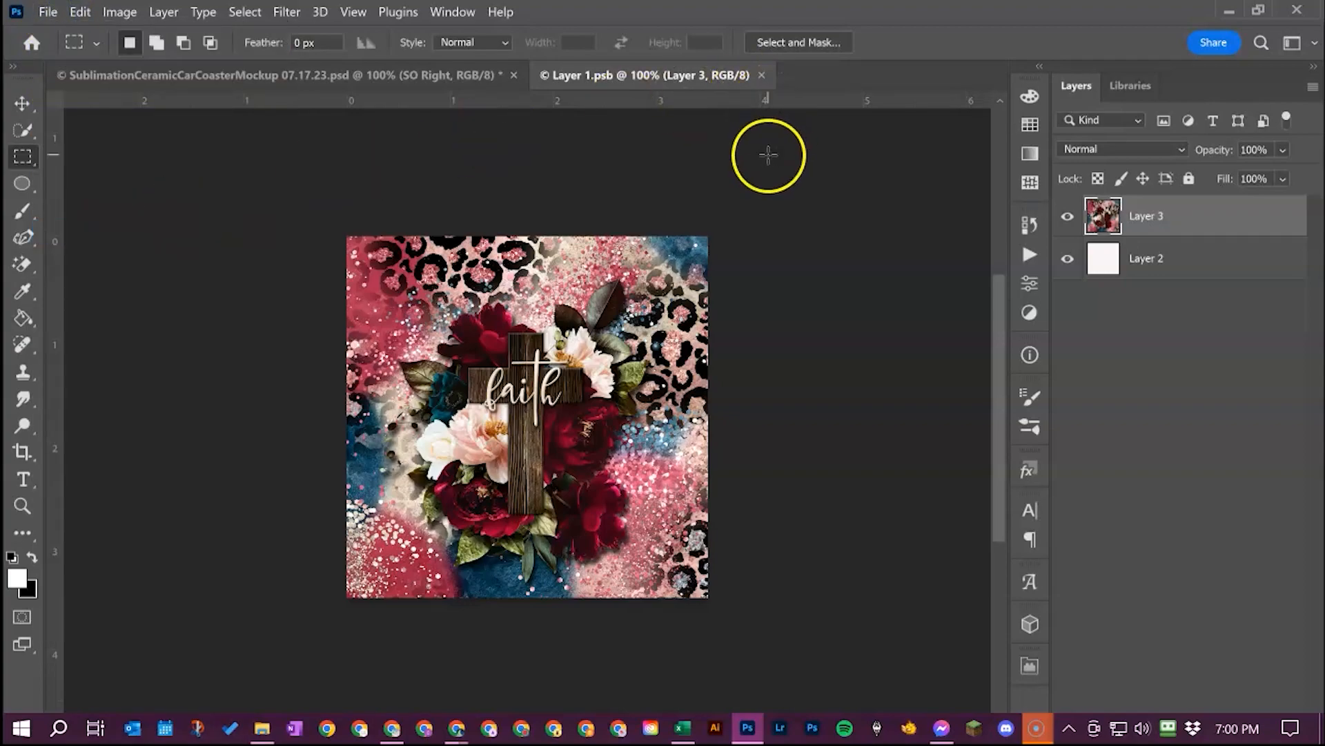
pyautogui.click(256, 75)
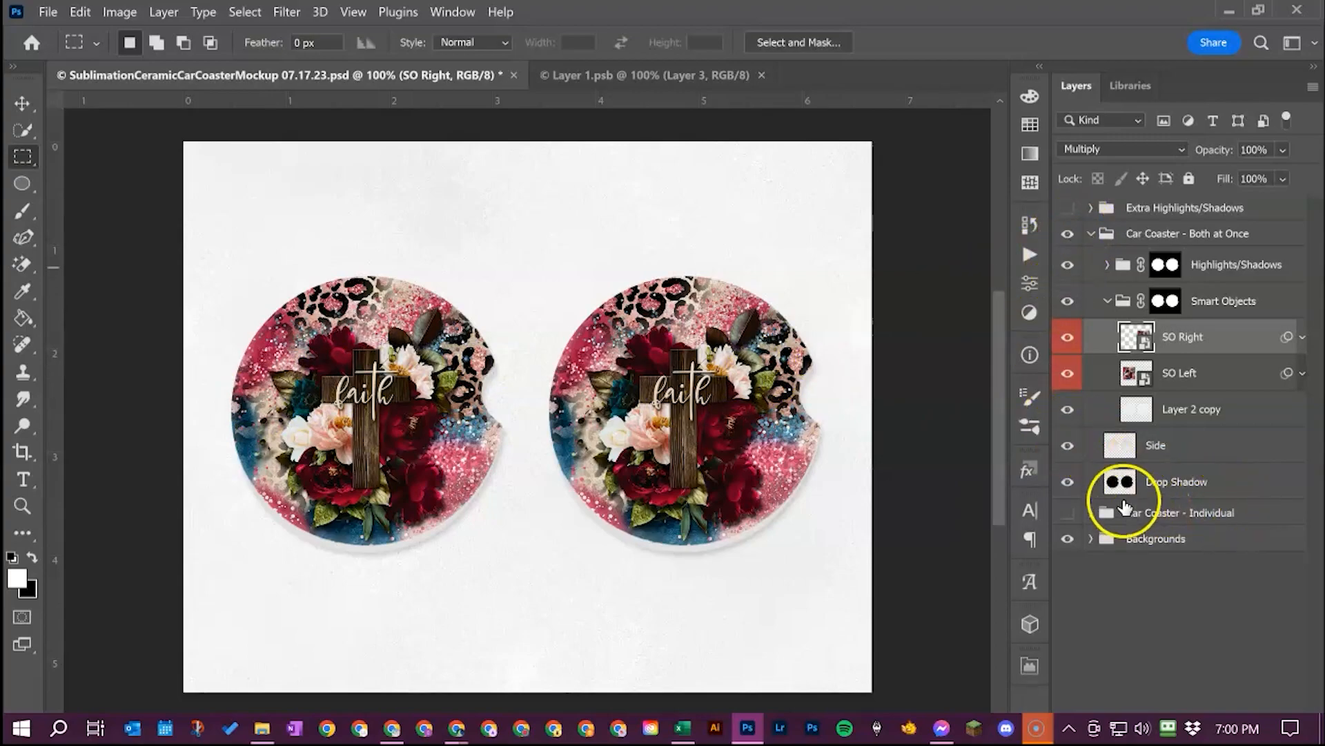
# Step: Collapse and hide the Car Coaster - Both at Once group, and show the Car Coaster - Individual group
pyautogui.click(1091, 232)
pyautogui.click(1067, 234)
pyautogui.click(1067, 260)
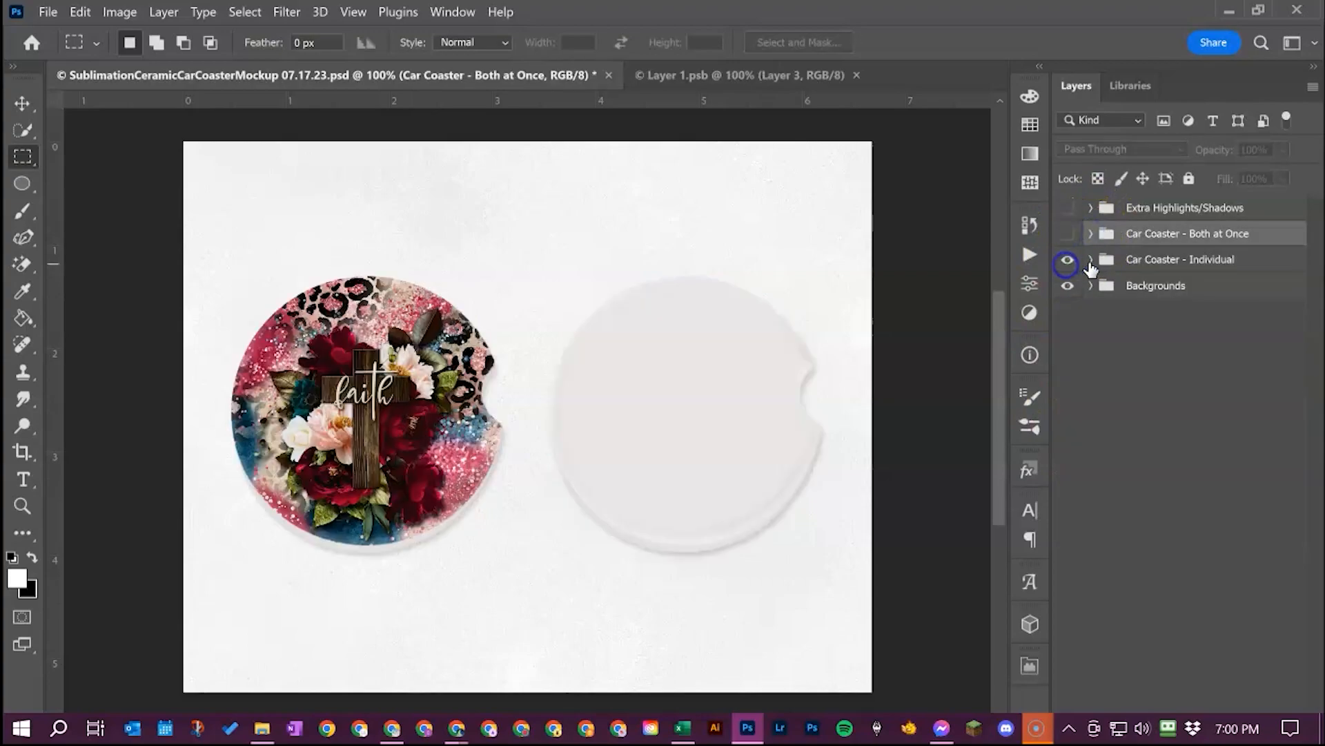
# Step: Fill the SO Right smart object in the Car Coaster - Individual group with Pink and Peach Glitter Leopard Print Car Coaster.jpg, and return to the mockup
pyautogui.click(1091, 260)
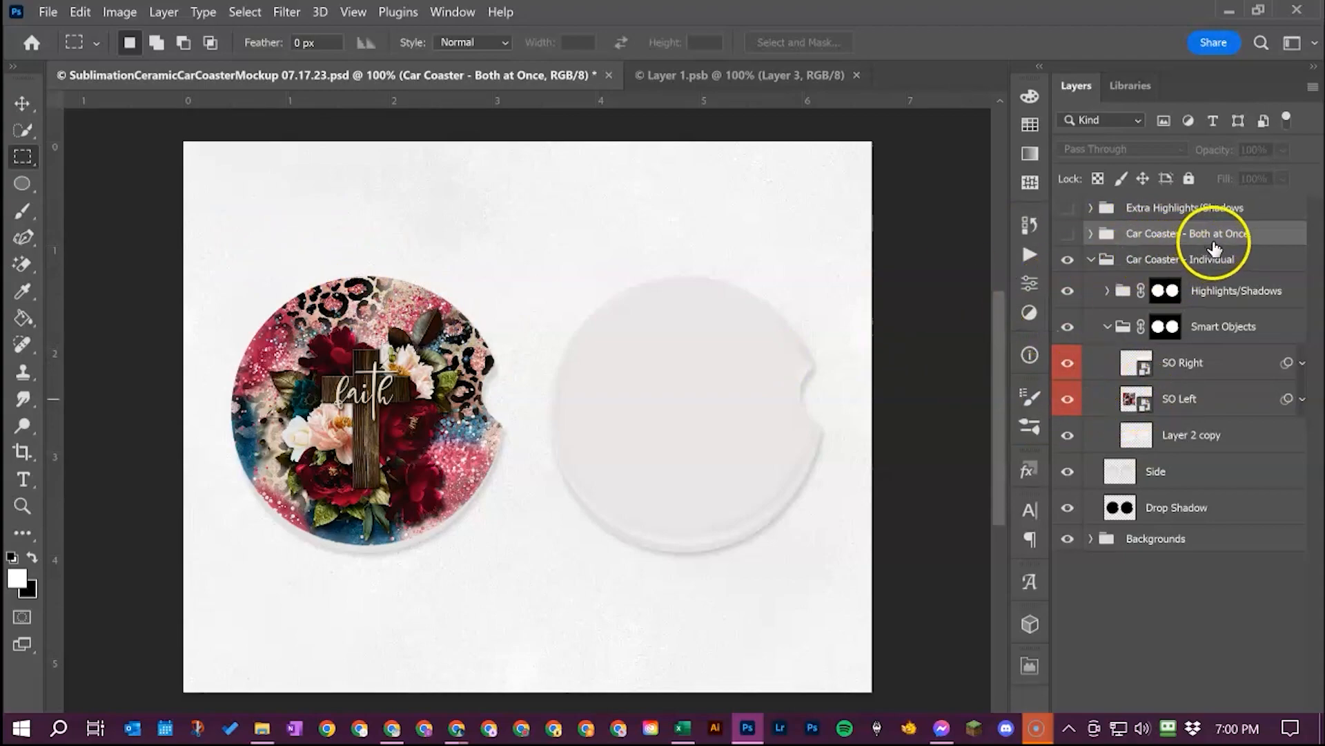
pyautogui.doubleClick(1138, 362)
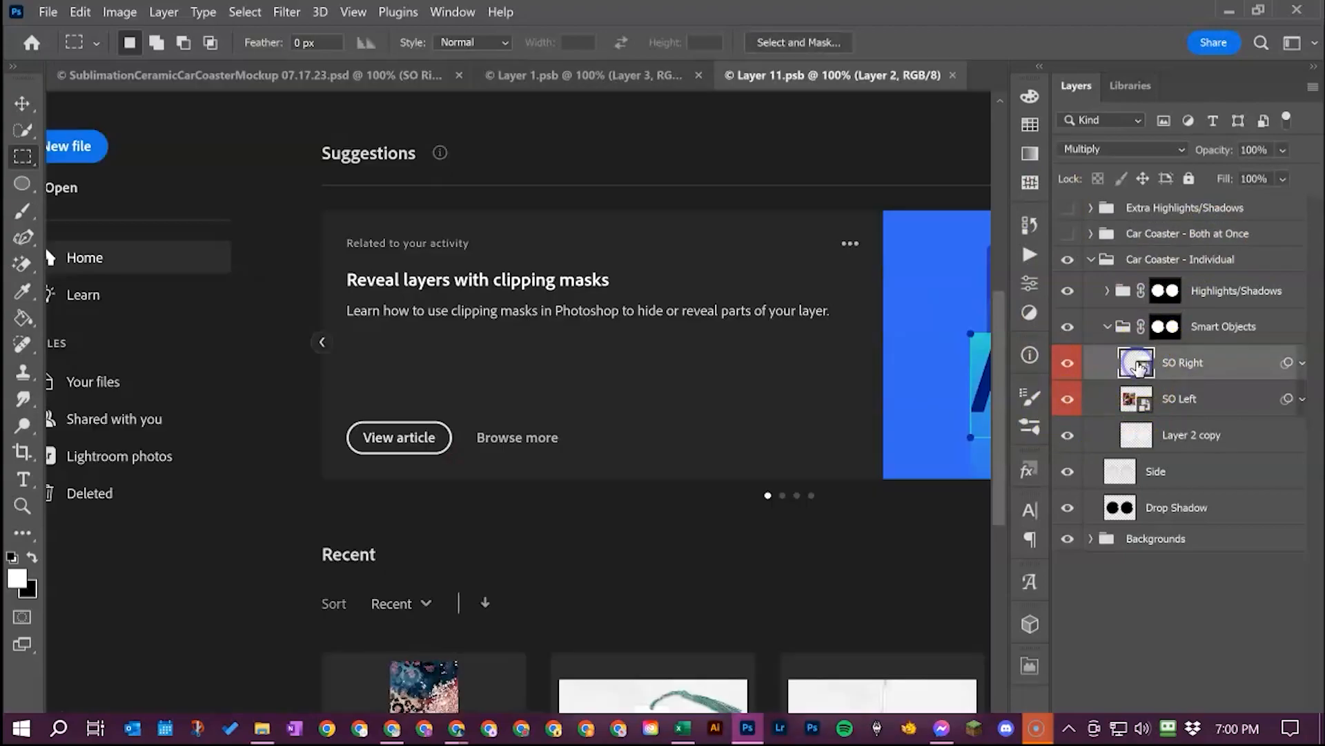
pyautogui.click(63, 50)
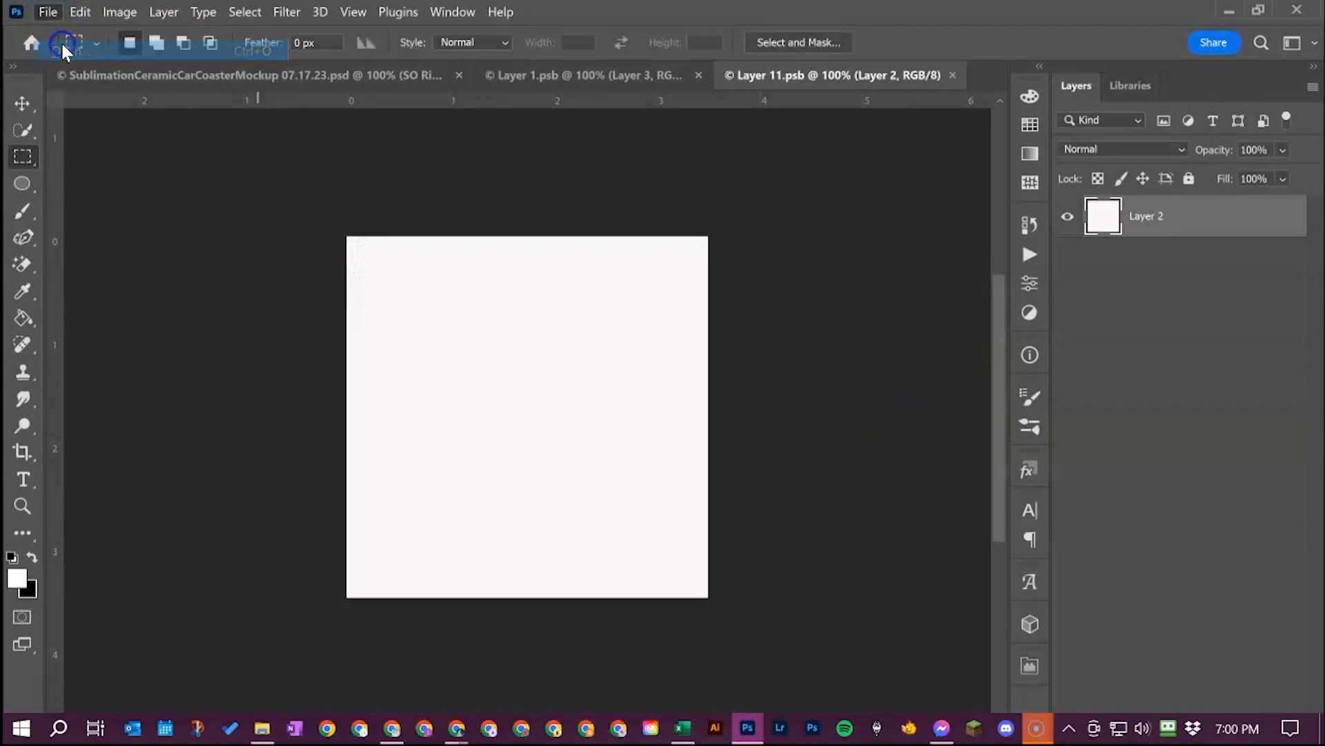
pyautogui.click(731, 84)
pyautogui.doubleClick(1077, 269)
pyautogui.doubleClick(966, 349)
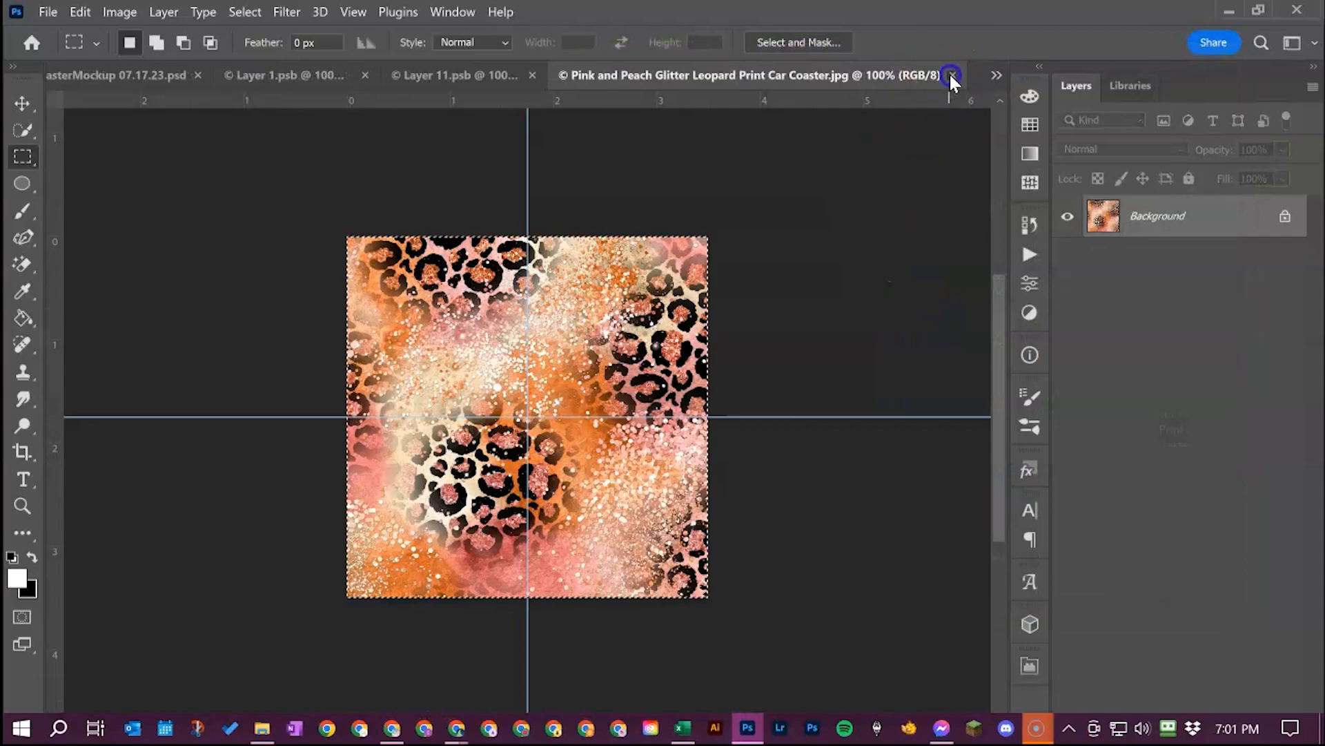
pyautogui.click(952, 74)
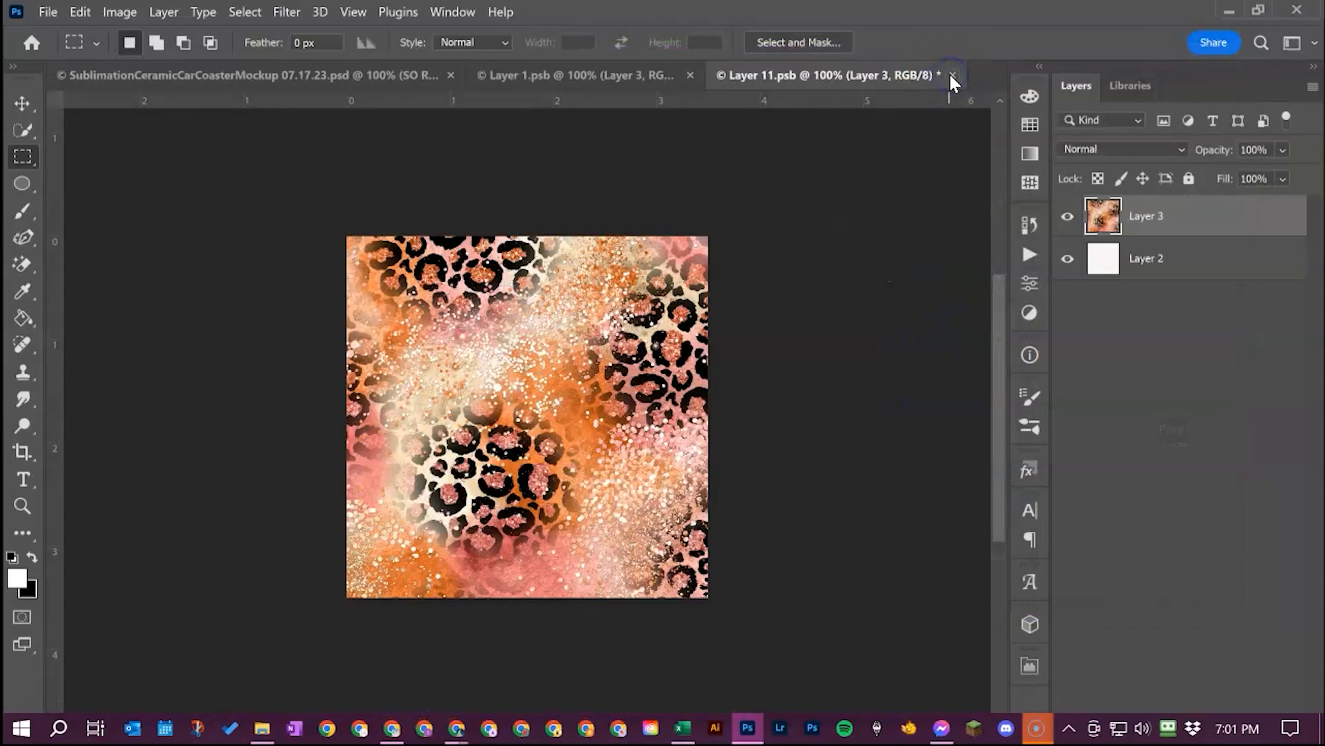
pyautogui.click(136, 72)
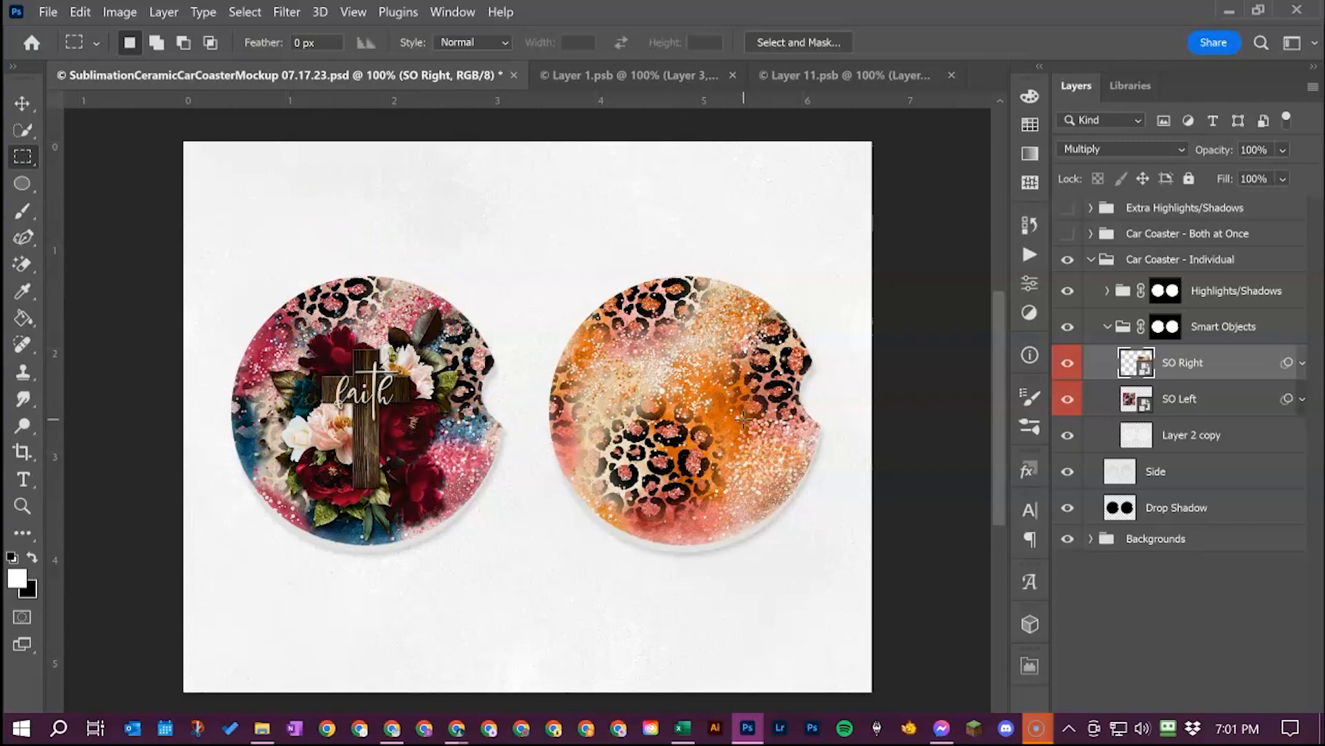
# Step: Collapse and hide the Car Coaster - Individual group, and show and expand the Car Coaster - Both at Once group
pyautogui.click(1091, 258)
pyautogui.click(1068, 259)
pyautogui.click(1068, 233)
pyautogui.click(1092, 234)
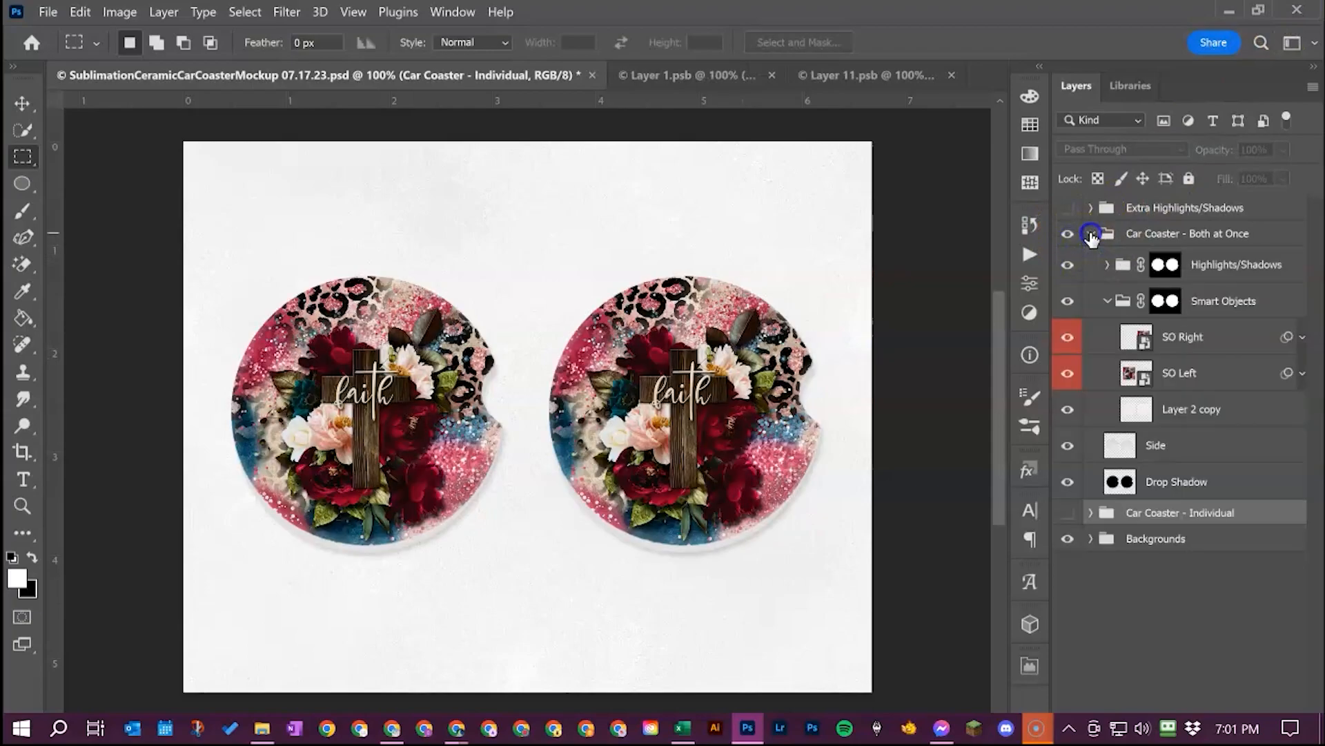
# Step: Paste the leopard print design directly above the SO Right layer and scale it to about 79% over the left coaster
pyautogui.click(1184, 343)
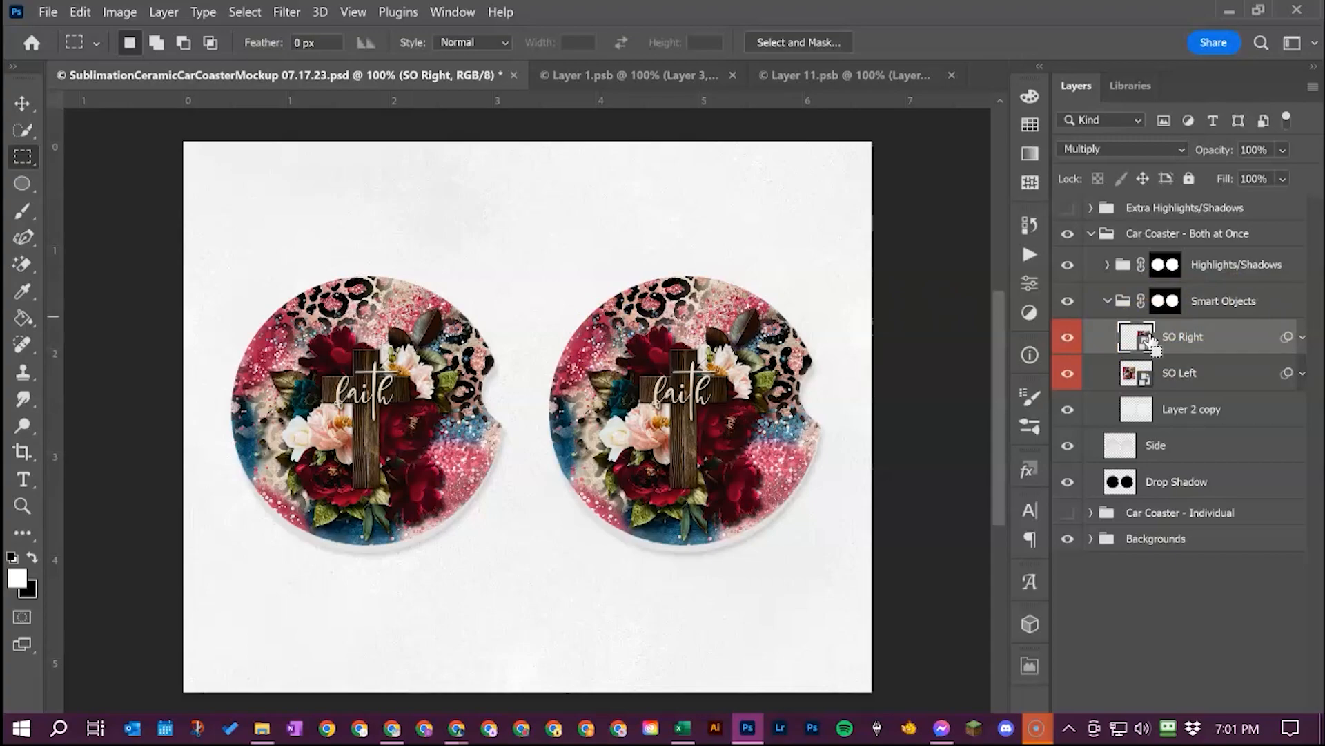
pyautogui.hotkey('ctrl', 'v')
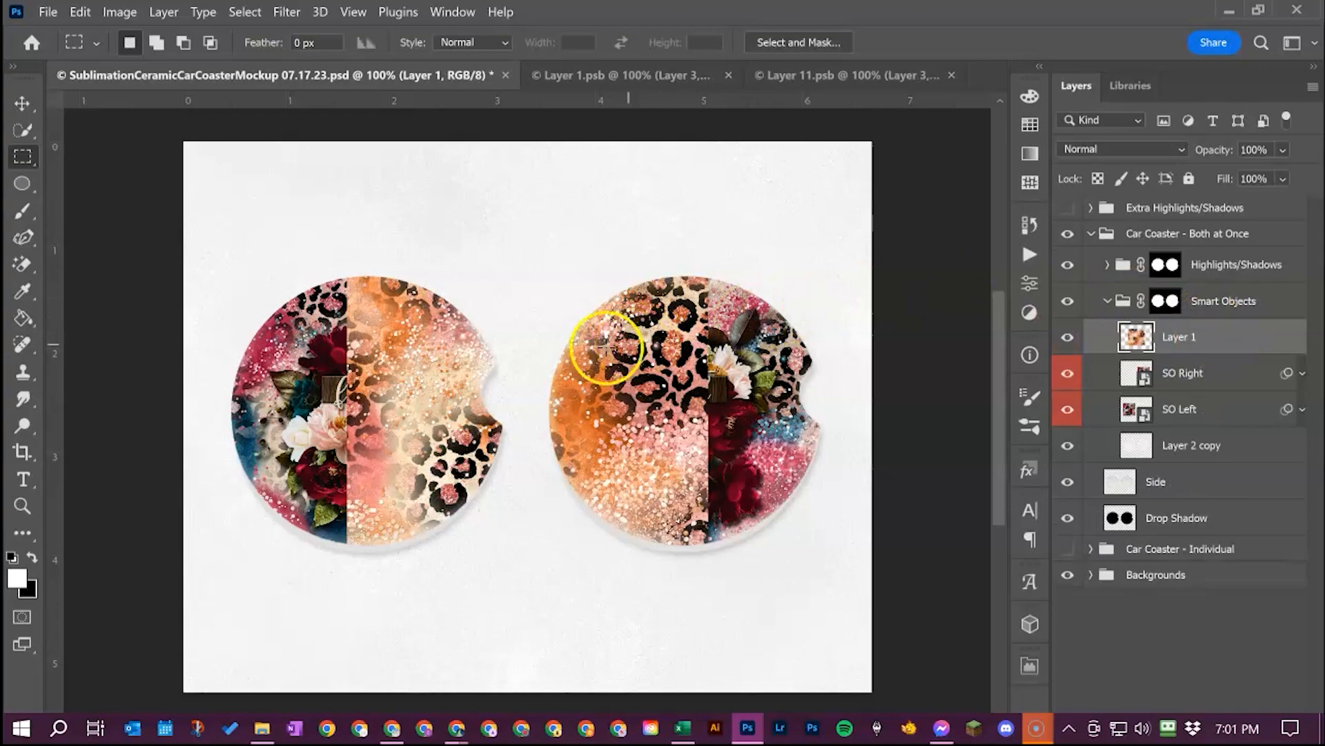
pyautogui.click(28, 101)
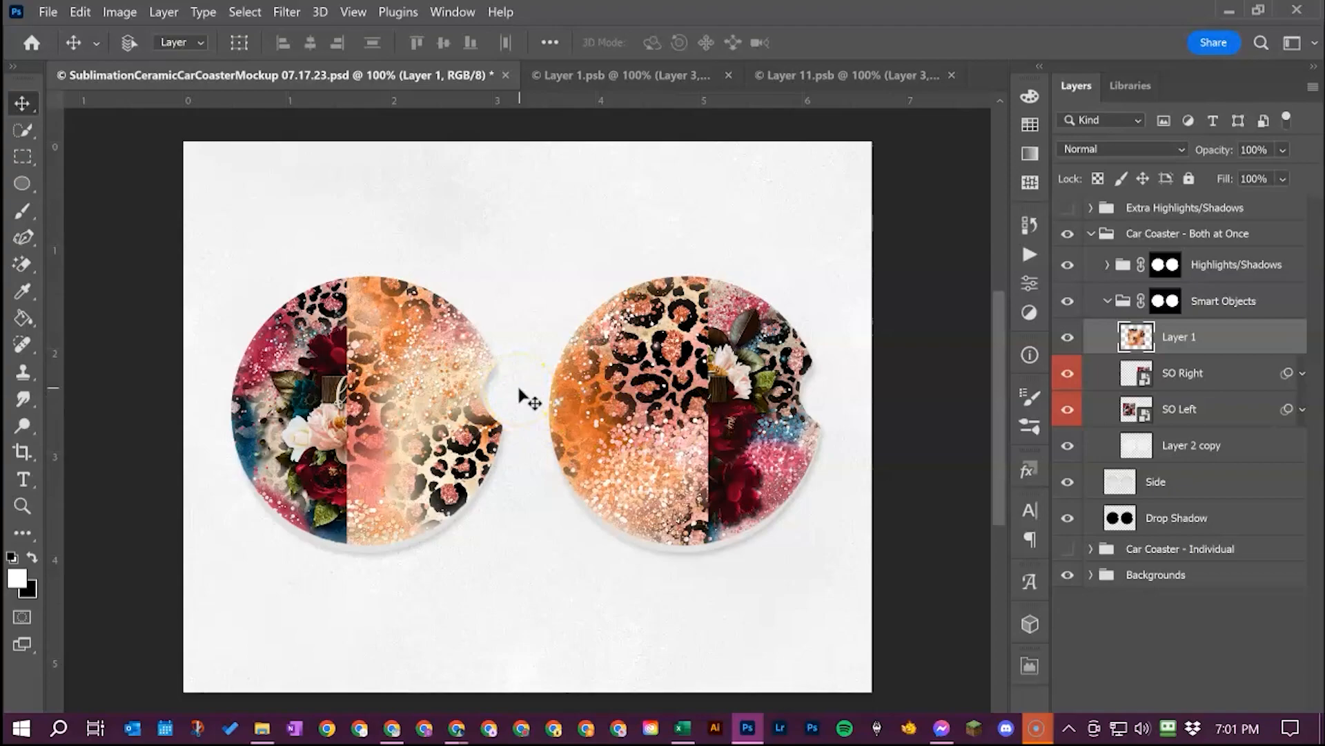
pyautogui.hotkey('ctrl', 't')
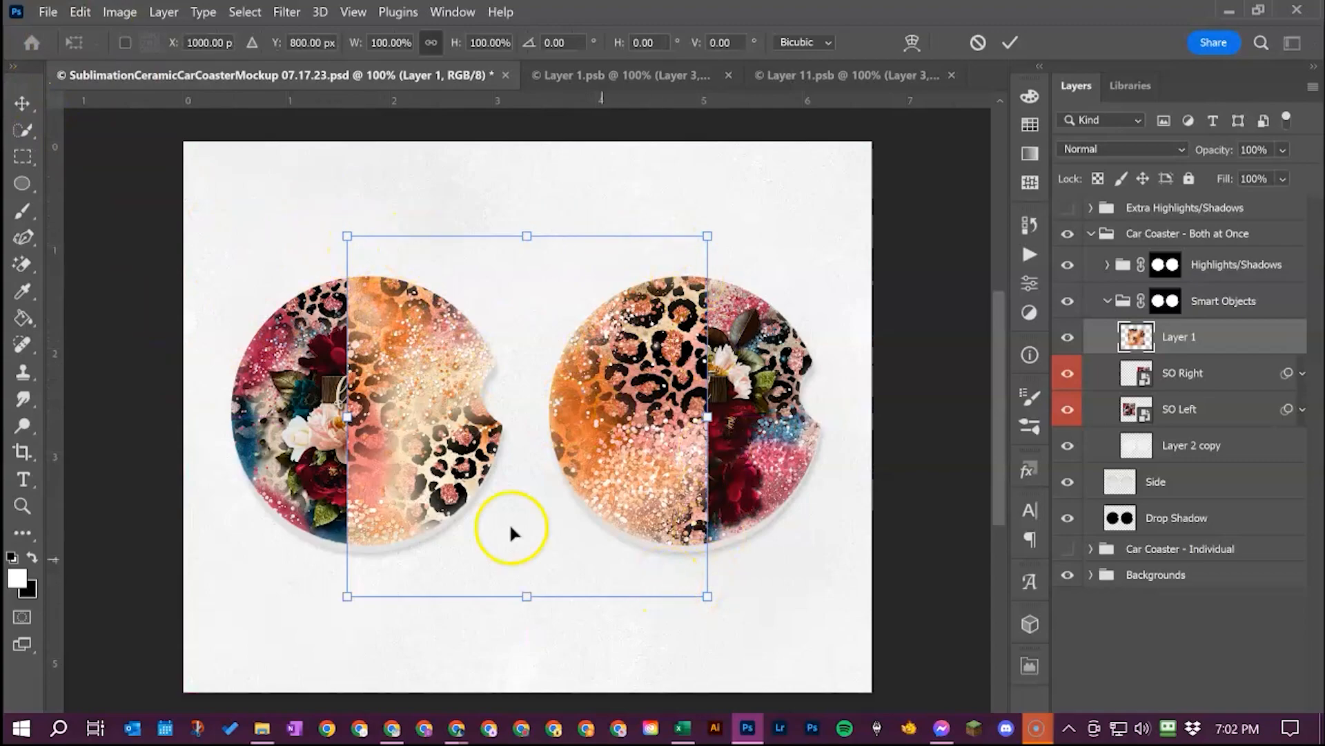
pyautogui.moveTo(608, 421); pyautogui.dragTo(440, 407)
pyautogui.moveTo(362, 227); pyautogui.dragTo(360, 272)
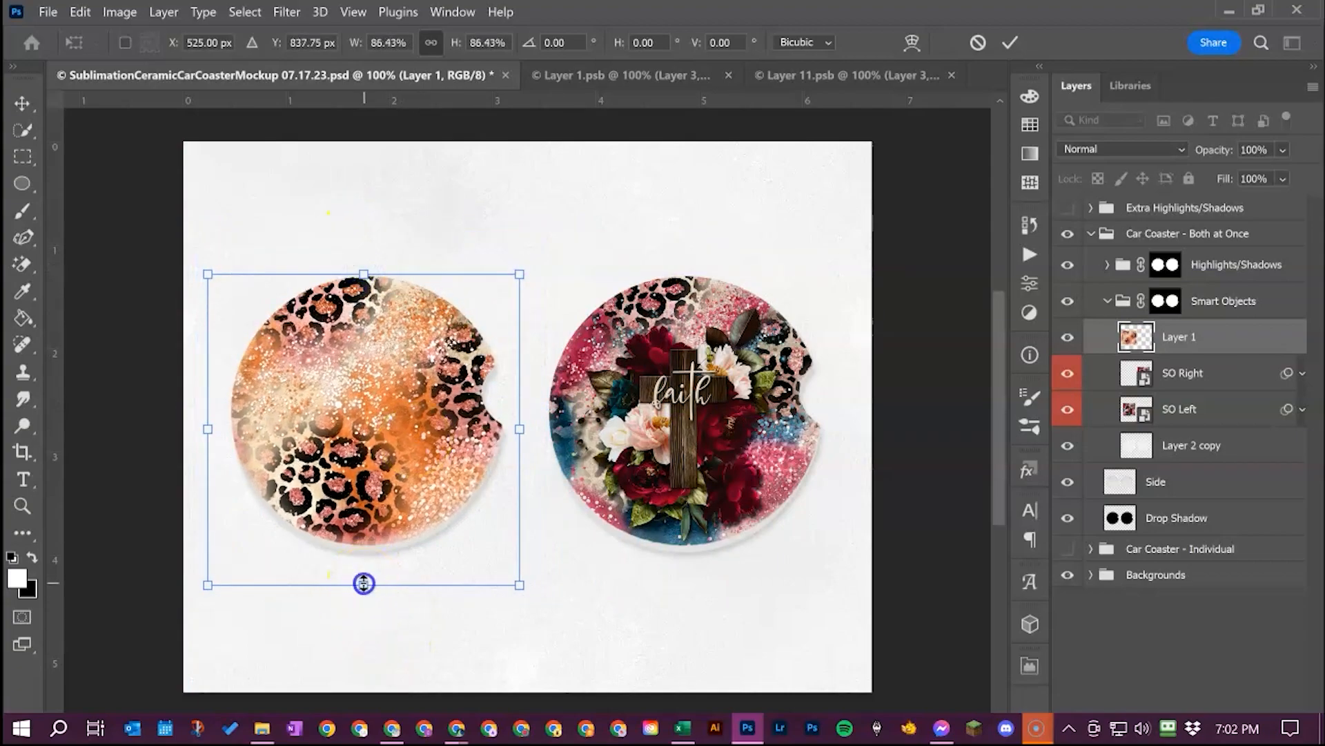
pyautogui.moveTo(364, 583); pyautogui.dragTo(359, 553)
pyautogui.moveTo(361, 458); pyautogui.dragTo(361, 474)
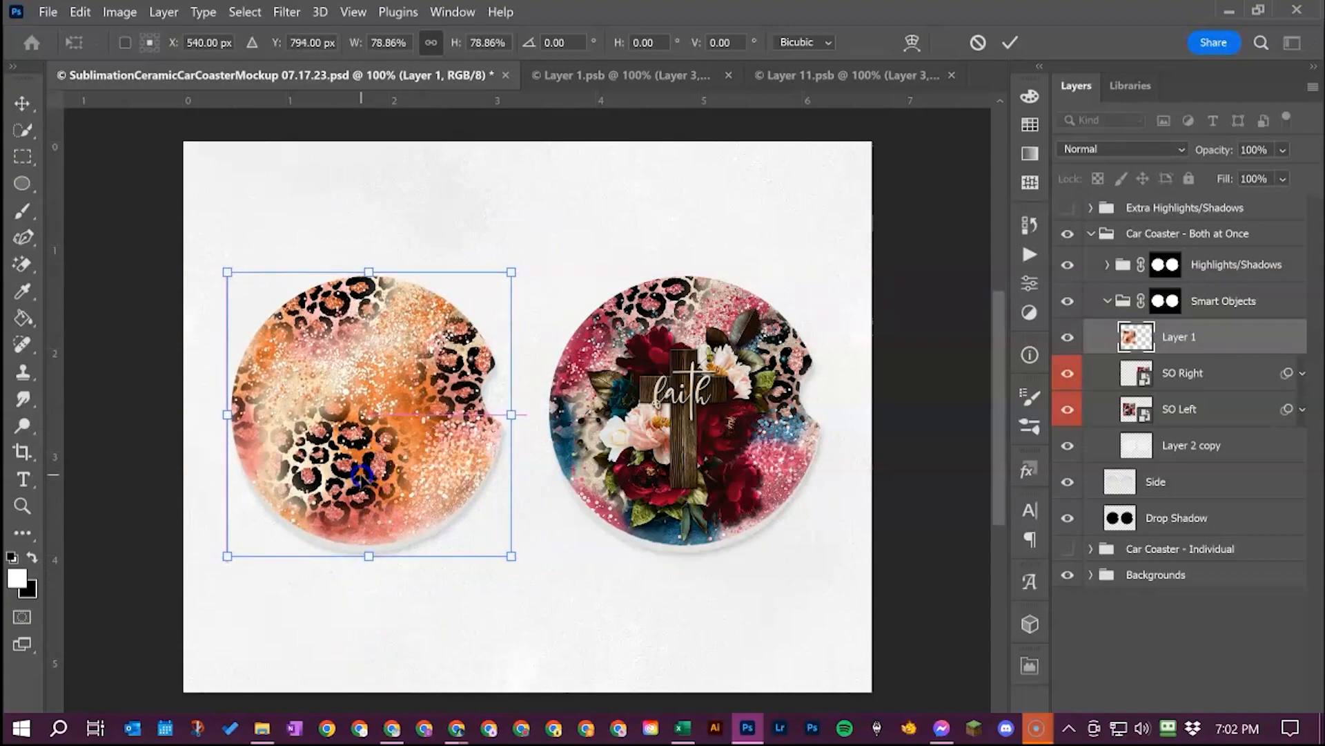
pyautogui.click(1011, 43)
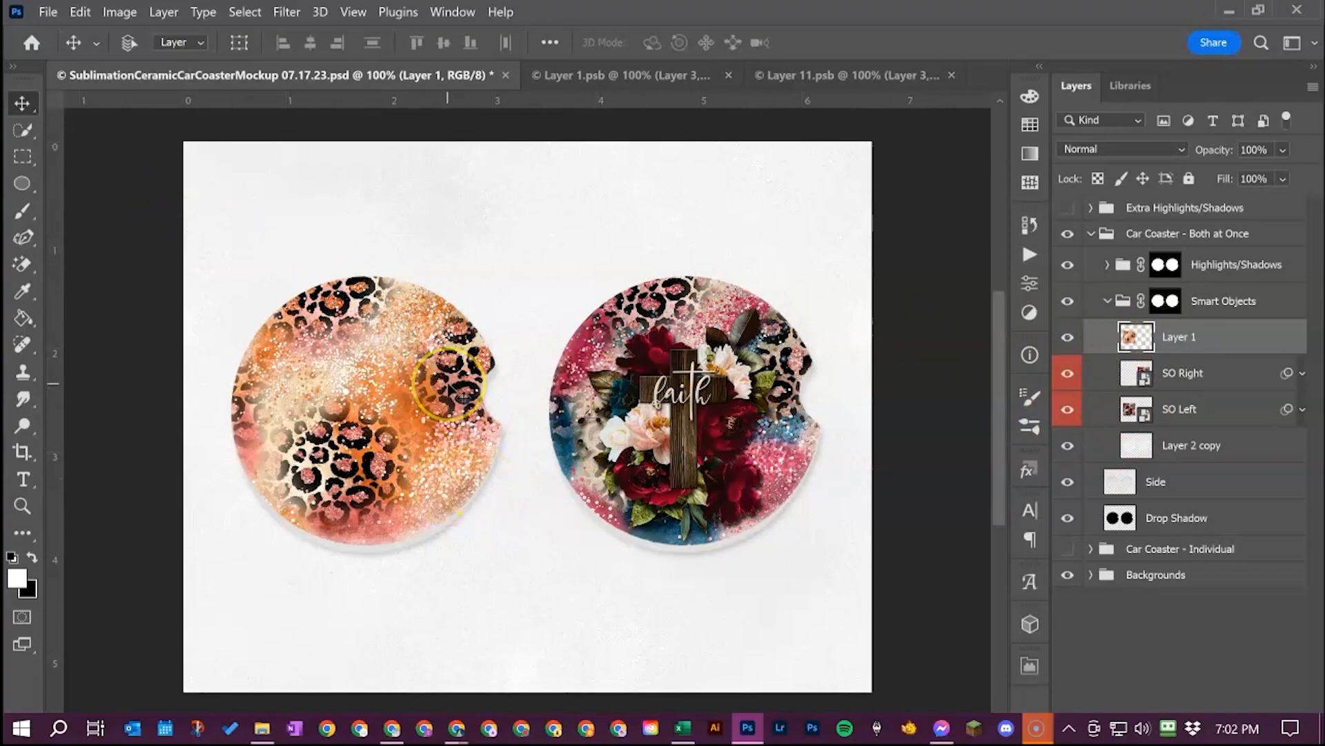
# Step: Duplicate the pasted leopard print layer and move the copy over the right coaster
pyautogui.press('ctrl')
pyautogui.hotkey('ctrl', 'j')
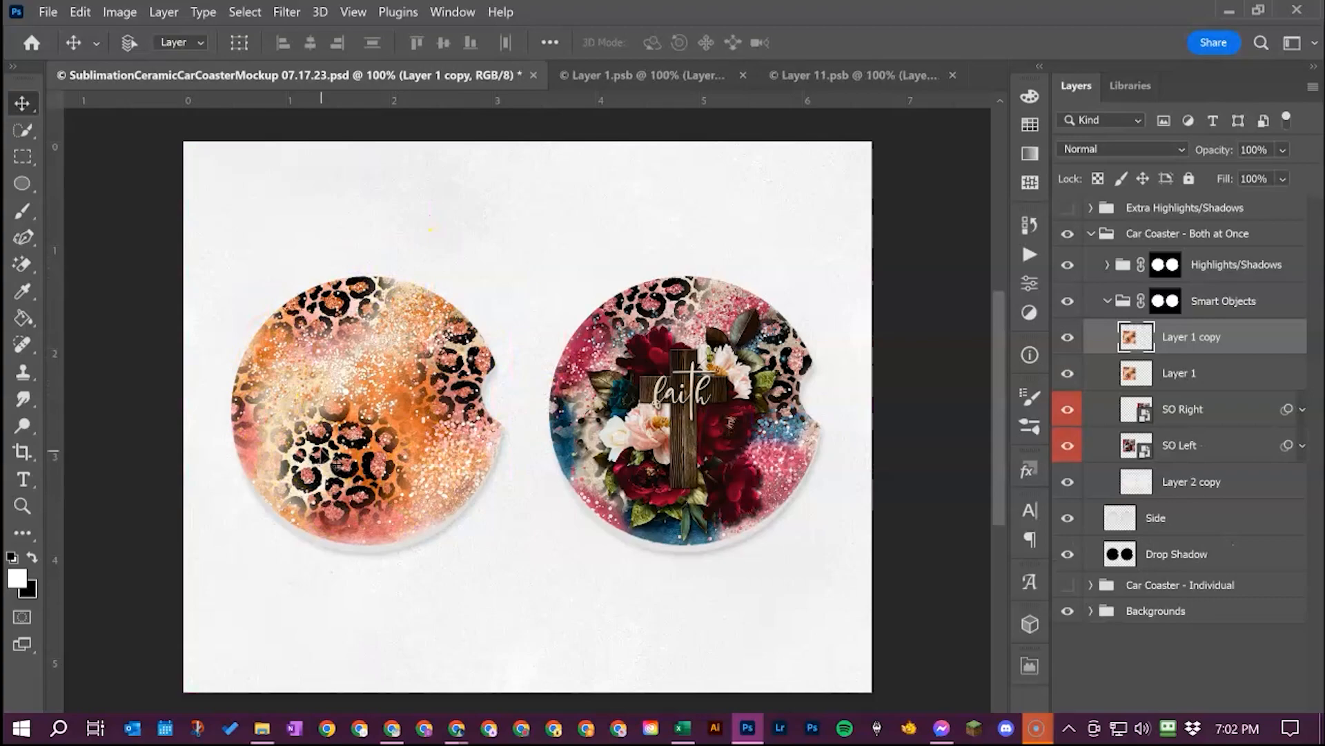
pyautogui.click(308, 393)
pyautogui.moveTo(309, 390); pyautogui.dragTo(628, 393)
pyautogui.click(780, 394)
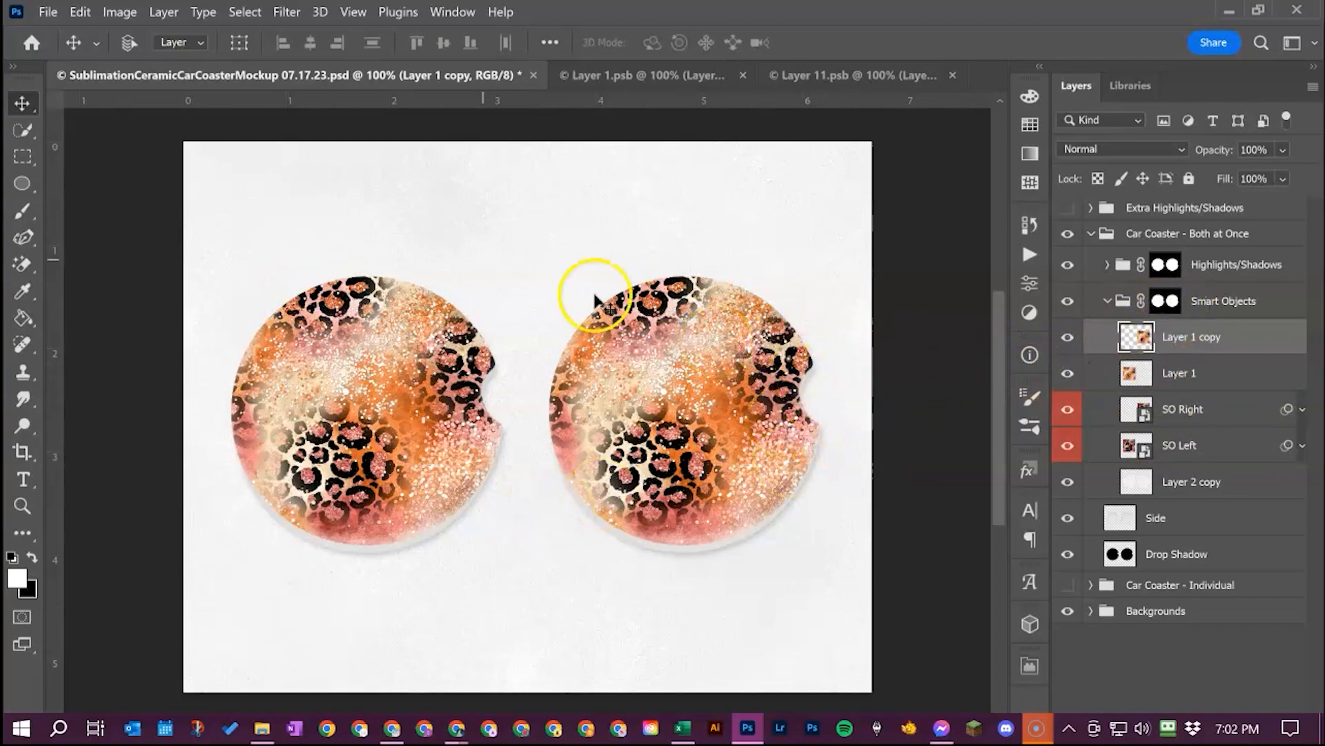
# Step: Delete both leopard print layers, Layer 1 and Layer 1 copy, from the Smart Objects group
pyautogui.keyDown('shift'); pyautogui.click(1215, 374); pyautogui.keyUp('shift')
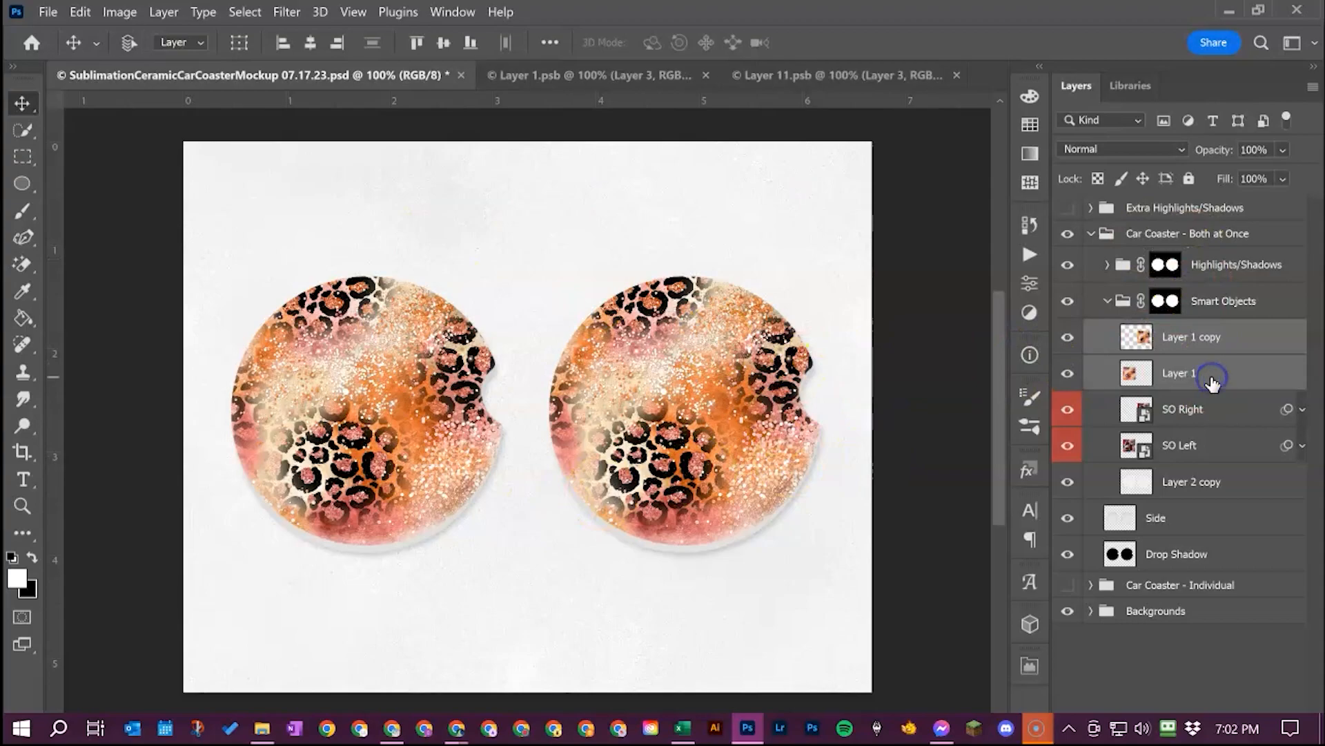
pyautogui.press('Delete')
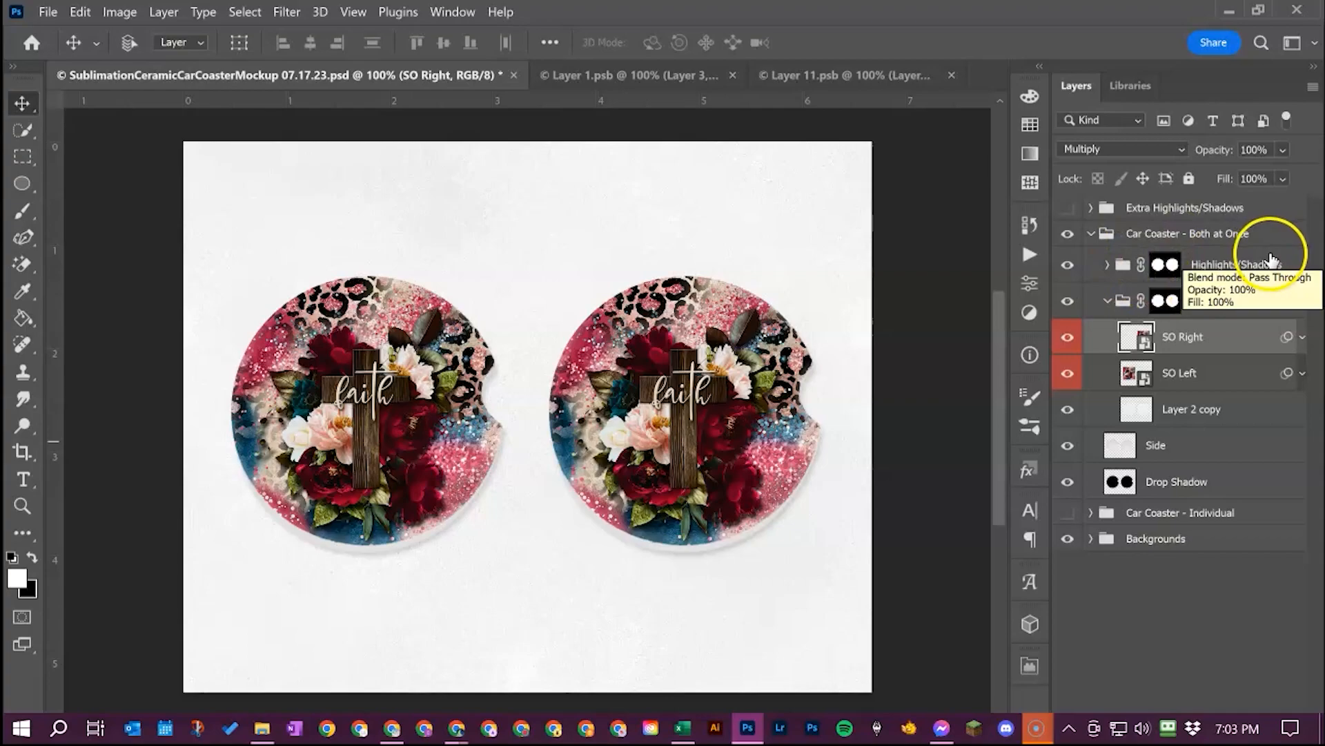
# Step: Expand the Highlights/Shadows group and examine the blending mode, opacity and fill of its Highlights and Shadows layers
pyautogui.click(1162, 265)
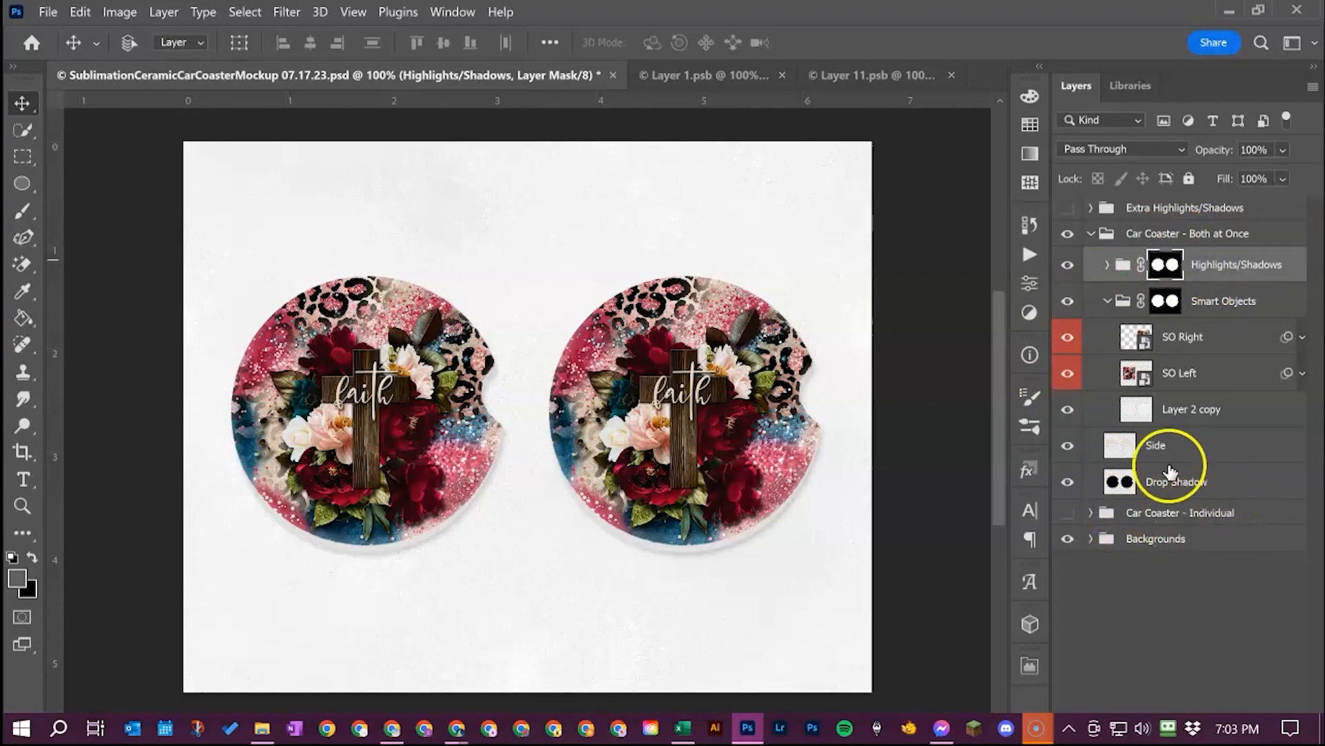
pyautogui.click(1106, 266)
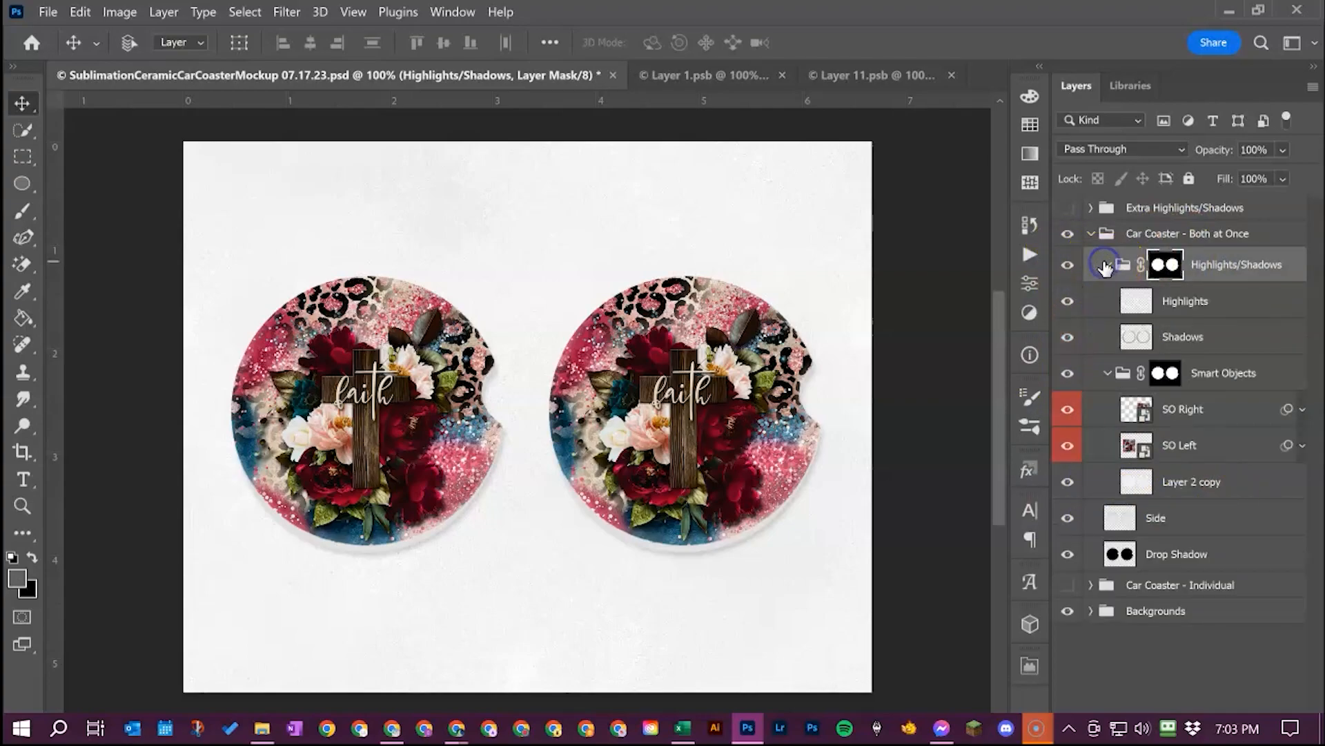
pyautogui.click(1236, 310)
pyautogui.click(1241, 345)
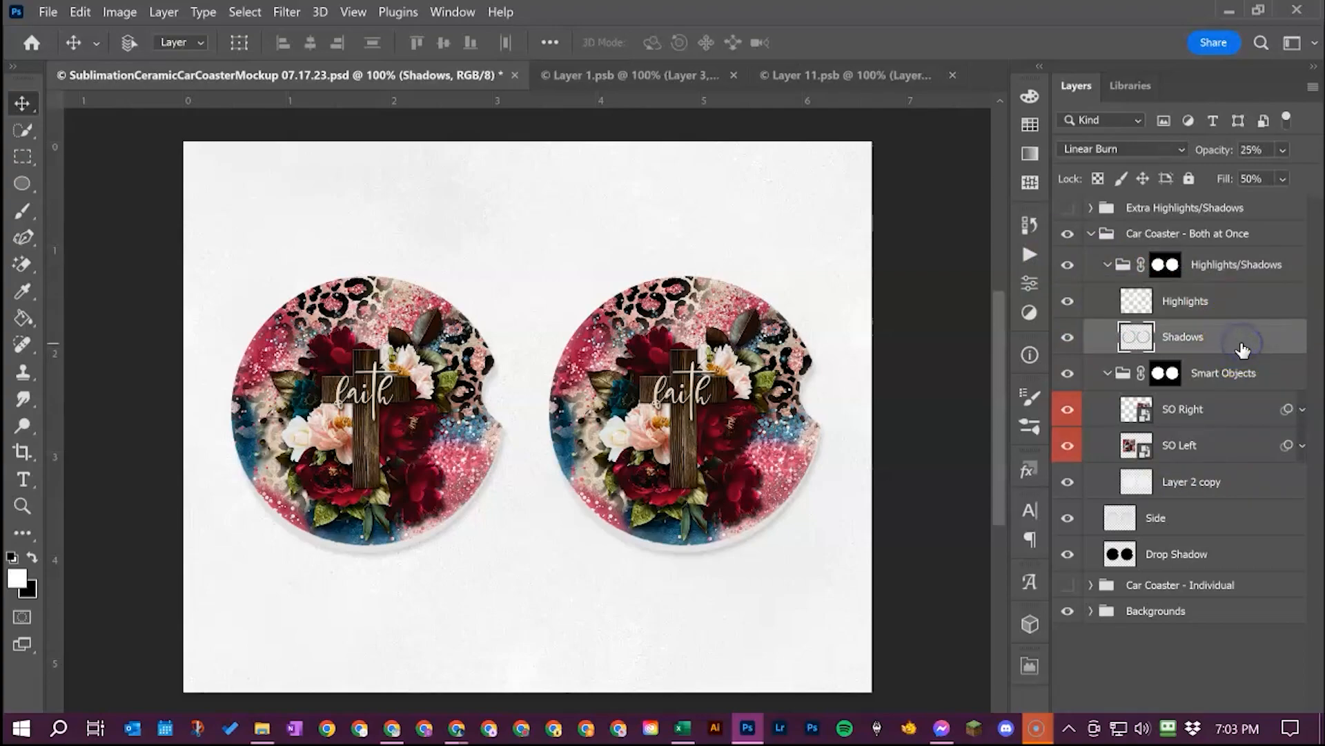
pyautogui.click(1247, 308)
pyautogui.click(1184, 304)
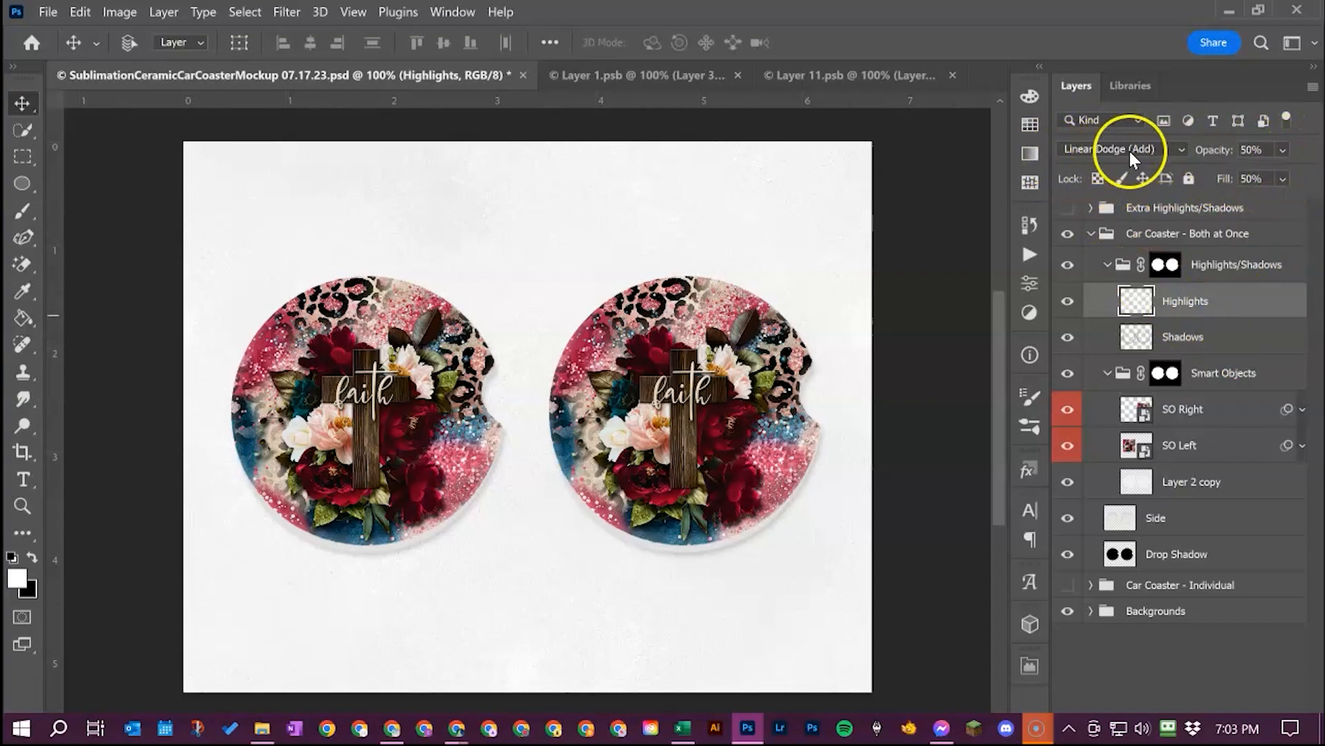
pyautogui.click(1194, 337)
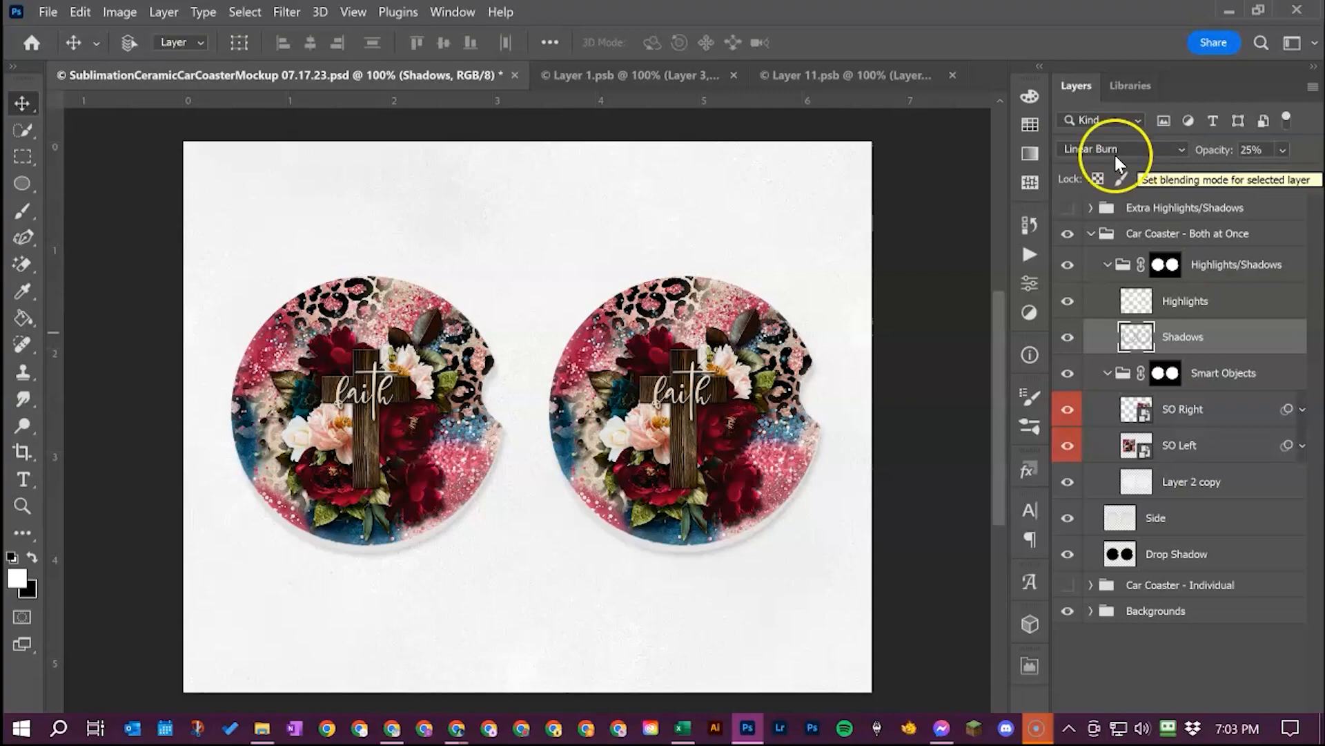
pyautogui.click(1173, 307)
pyautogui.click(1180, 335)
pyautogui.click(1199, 312)
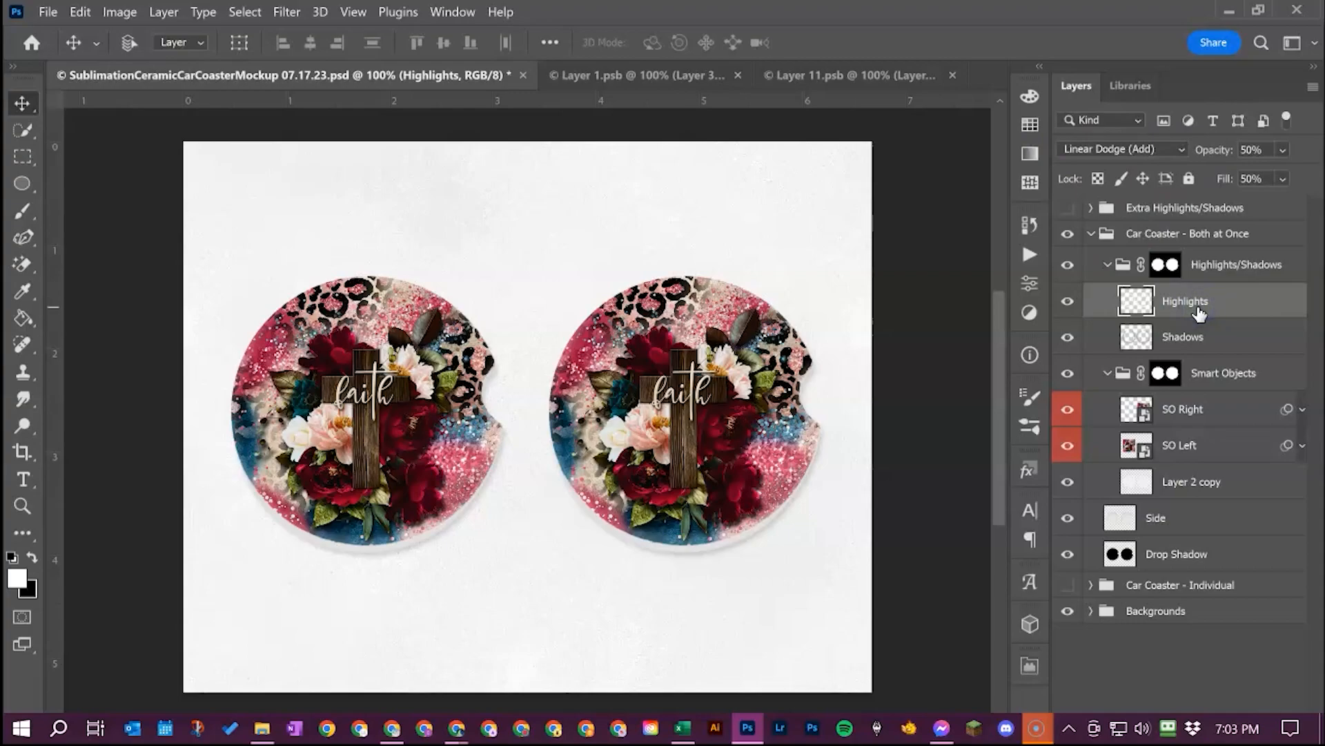
pyautogui.click(1188, 336)
# Step: Expand the Backgrounds group to view its layers, collapse it again, and keep the Highlights layer selected
pyautogui.click(1091, 612)
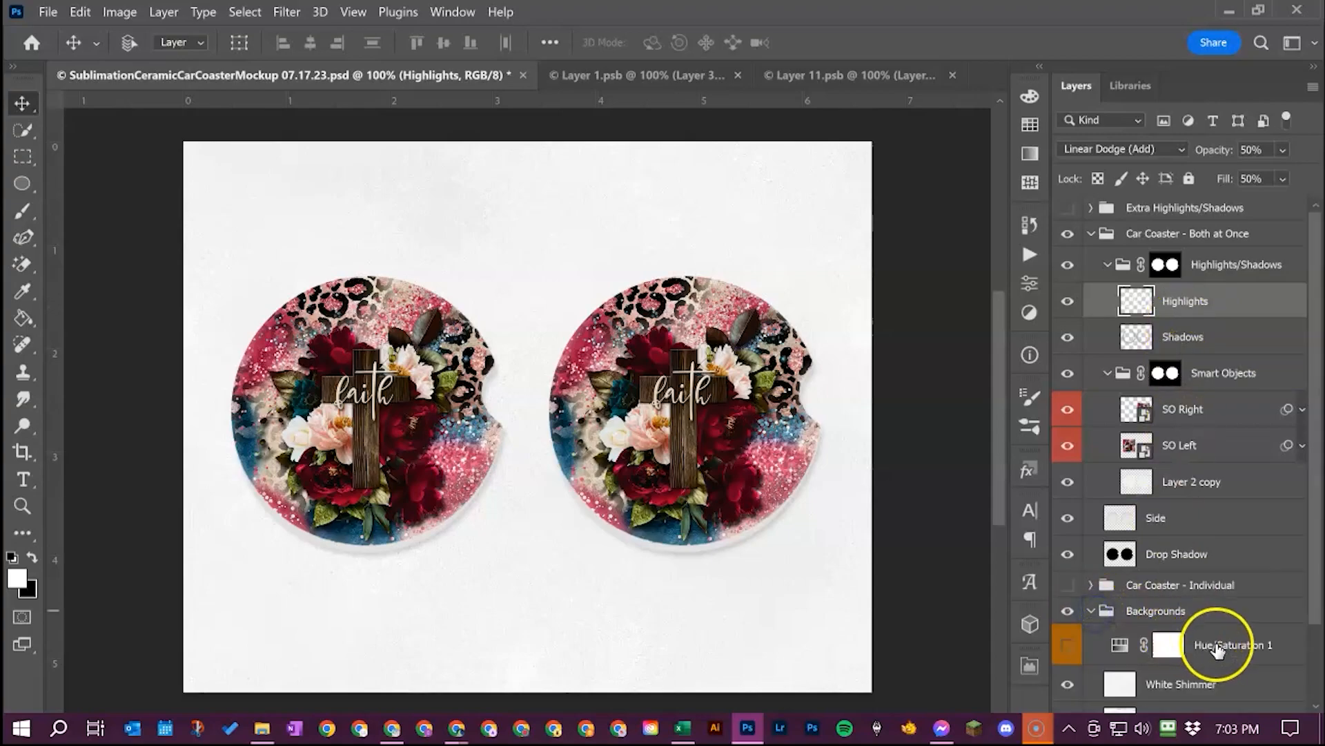
pyautogui.click(1091, 612)
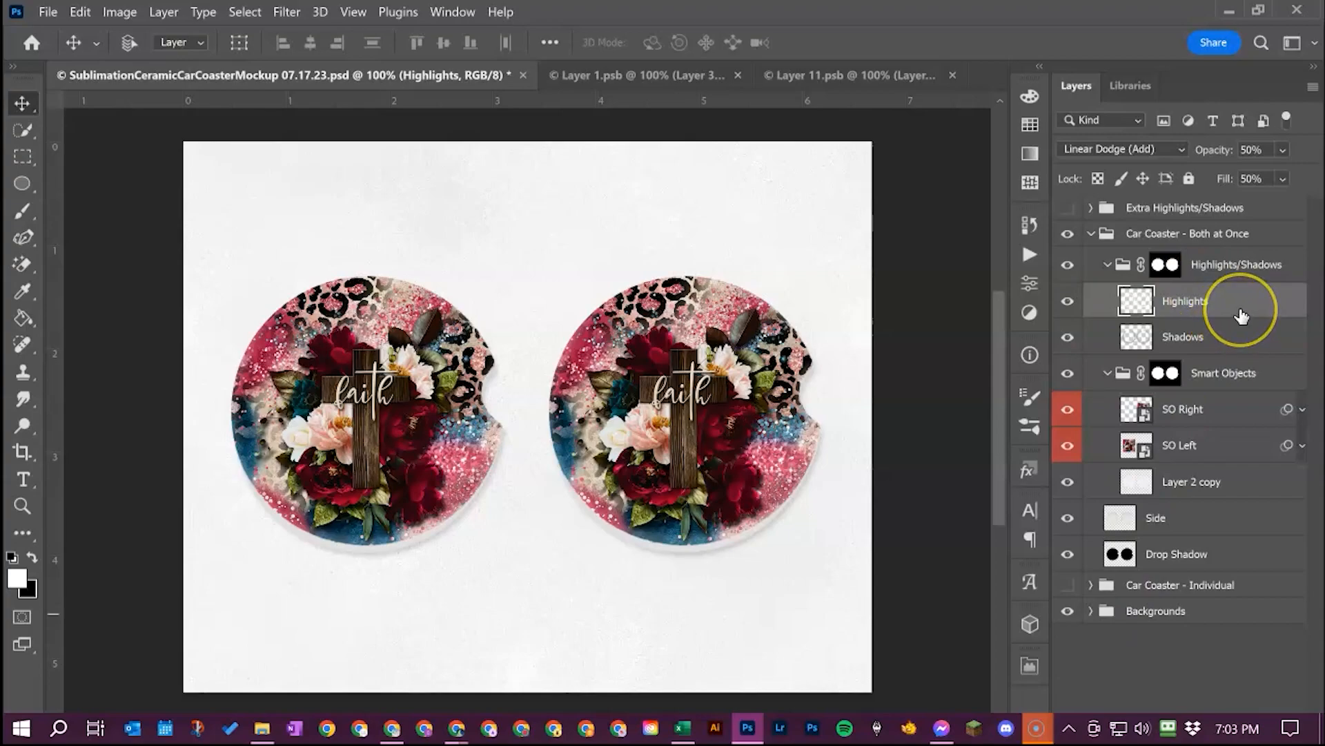
pyautogui.click(1234, 311)
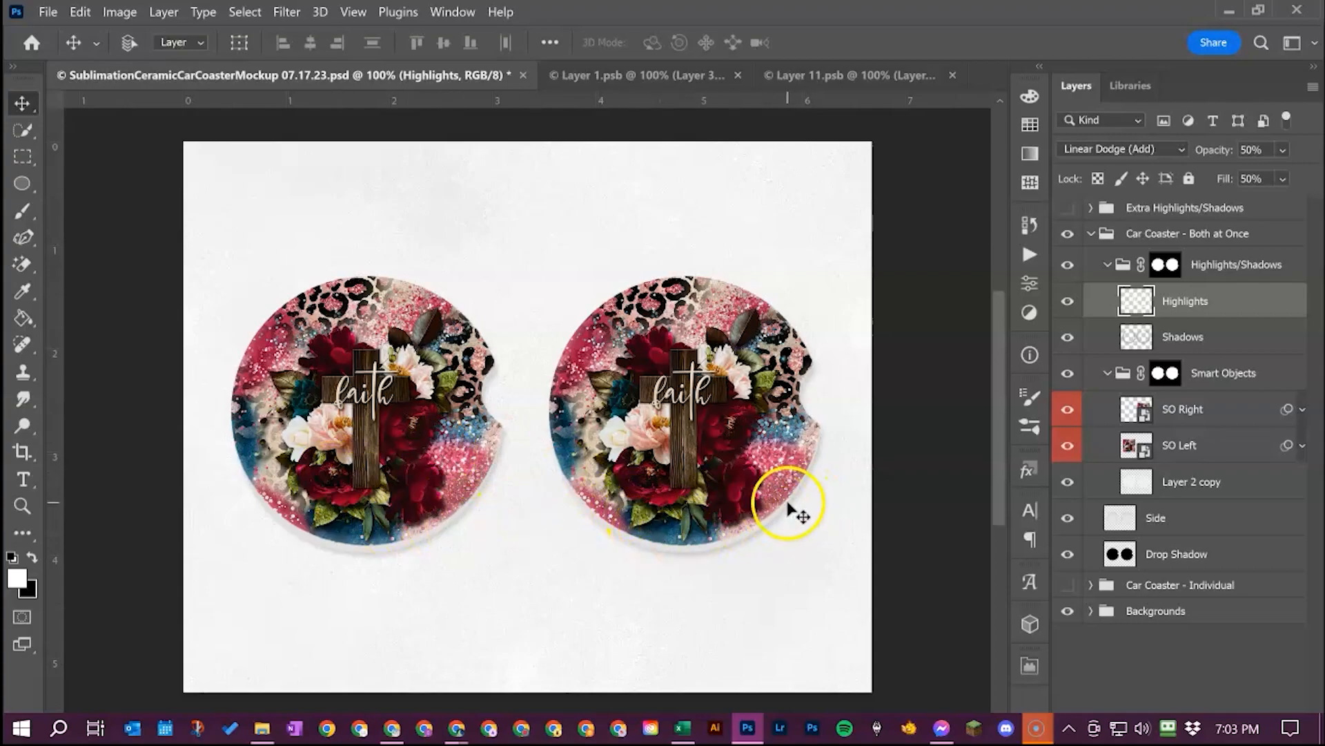
# Step: Try the Highlights layer's fill at 100% and 71%, and set it back to 50%
pyautogui.click(1228, 181)
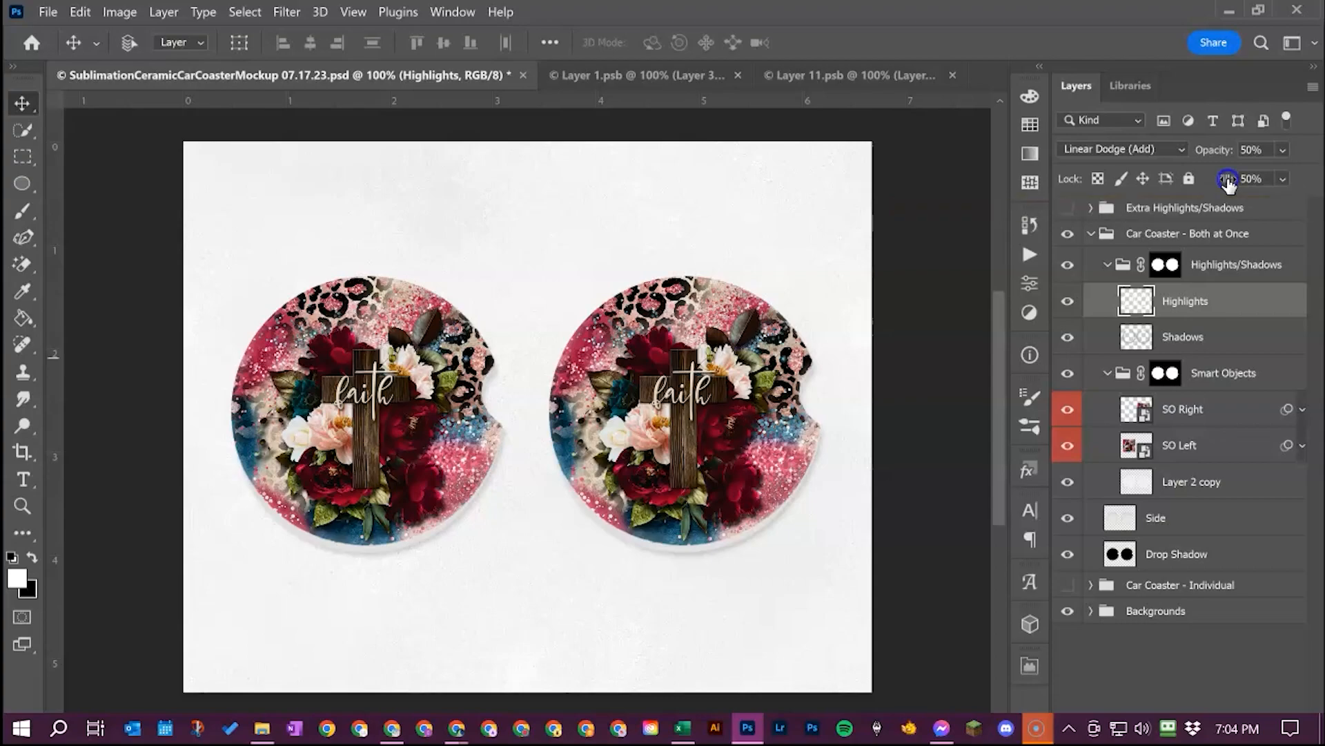
pyautogui.moveTo(1302, 167); pyautogui.dragTo(1309, 166)
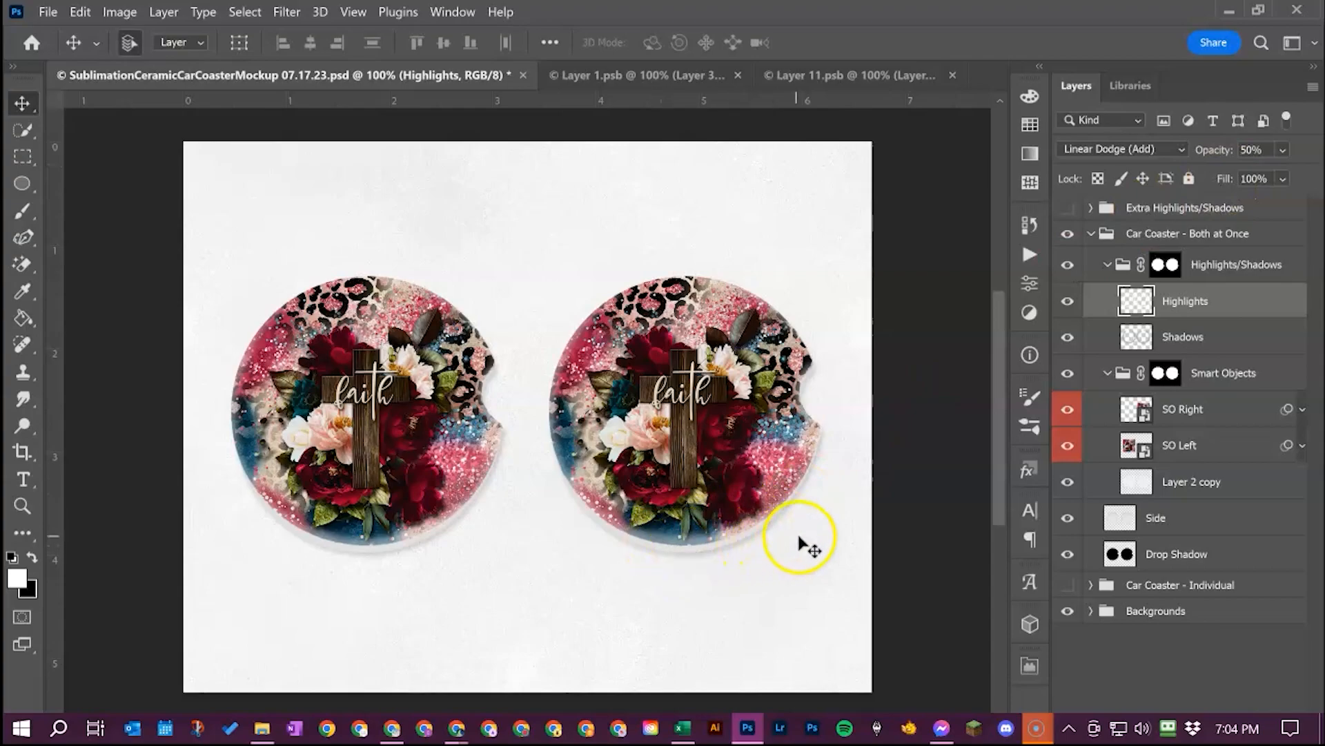
pyautogui.click(1283, 179)
pyautogui.moveTo(1283, 179); pyautogui.dragTo(1187, 188)
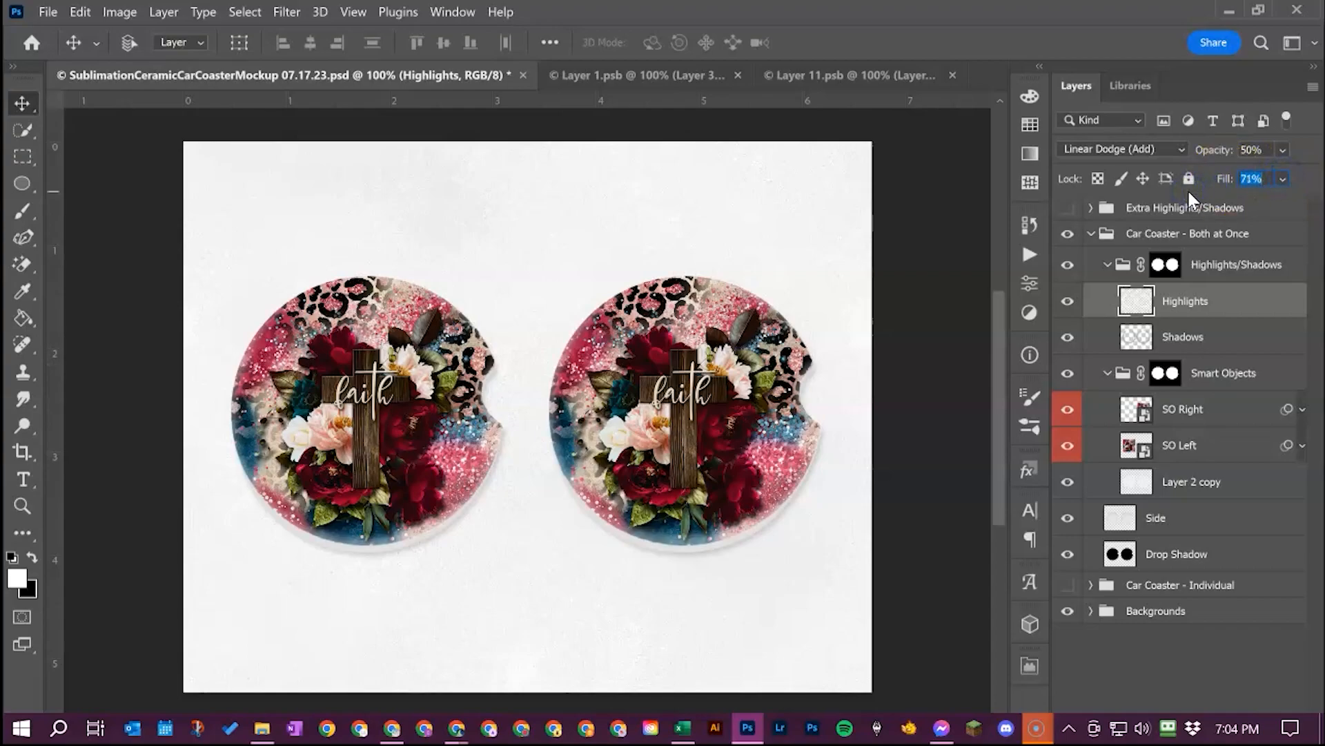
pyautogui.write('50')
pyautogui.press('Return')
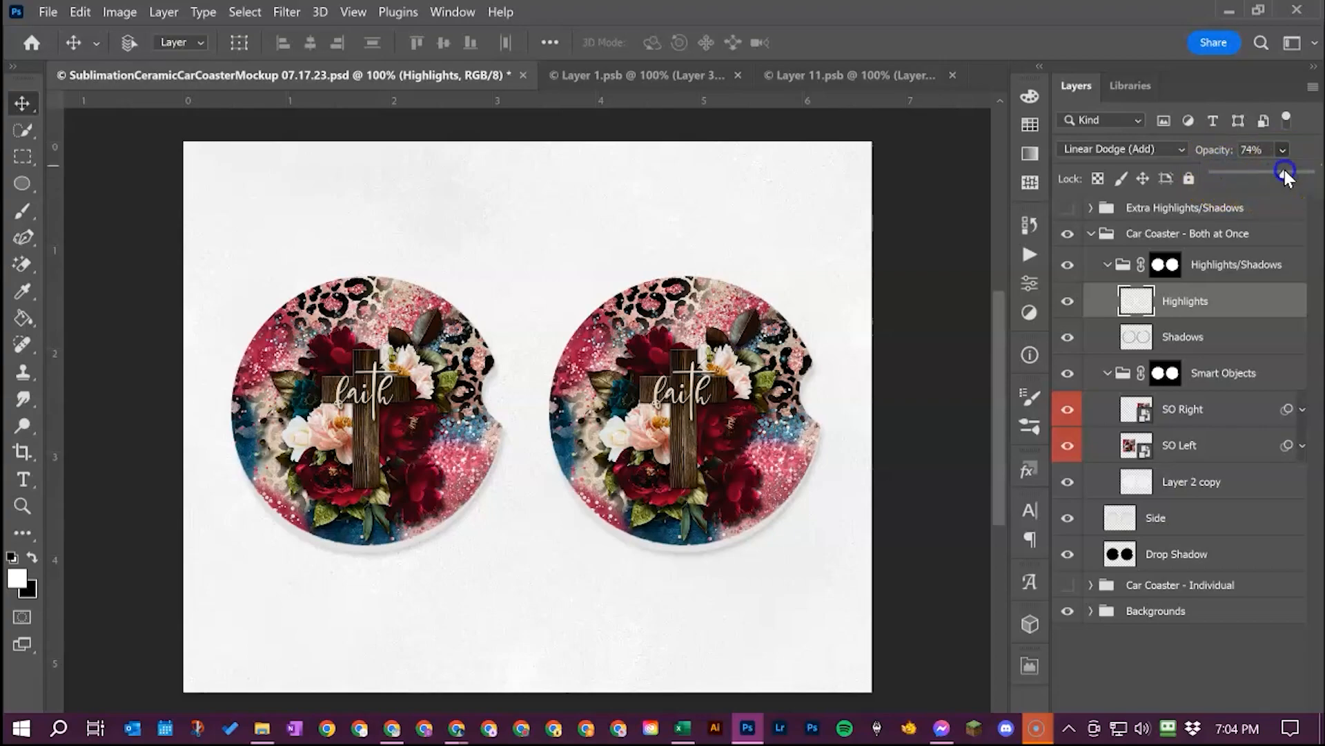
# Step: Try raising the Highlights layer's opacity to about 88%, and set it back to 50%
pyautogui.moveTo(1233, 172); pyautogui.dragTo(1300, 178)
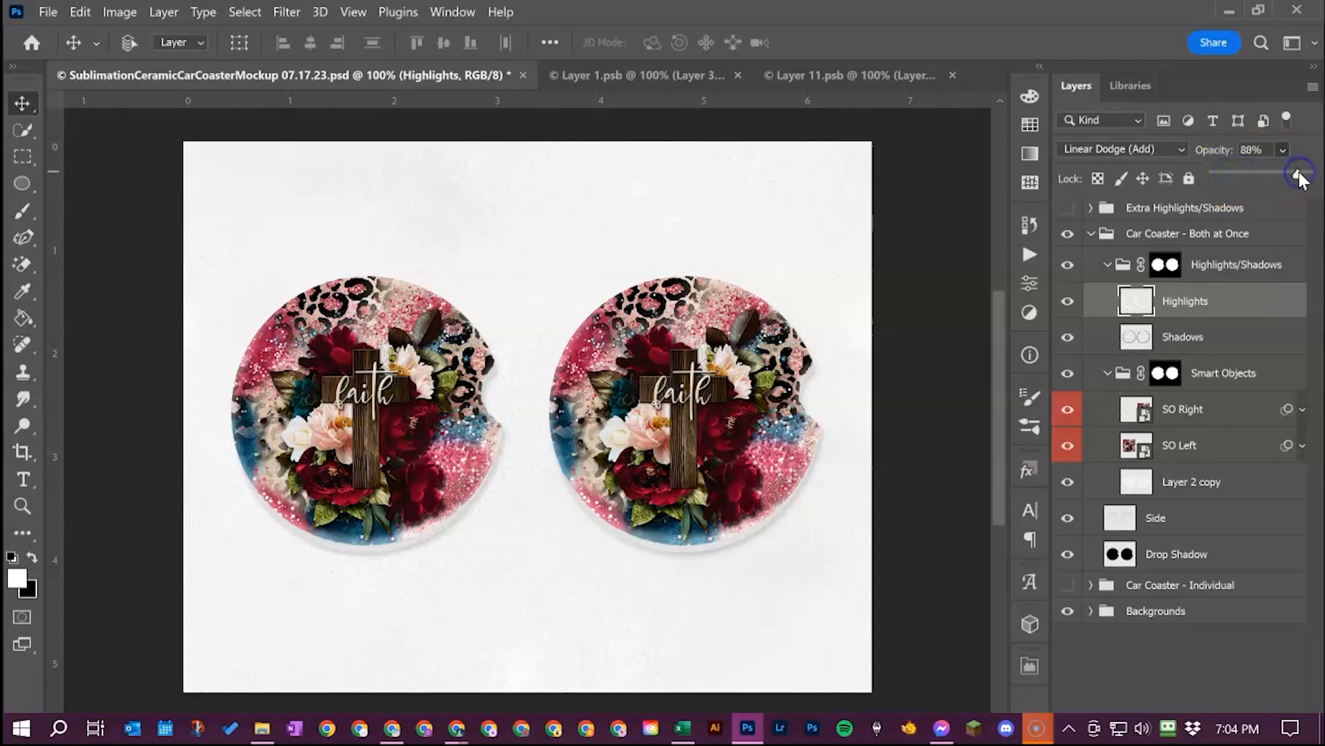
pyautogui.press('5')
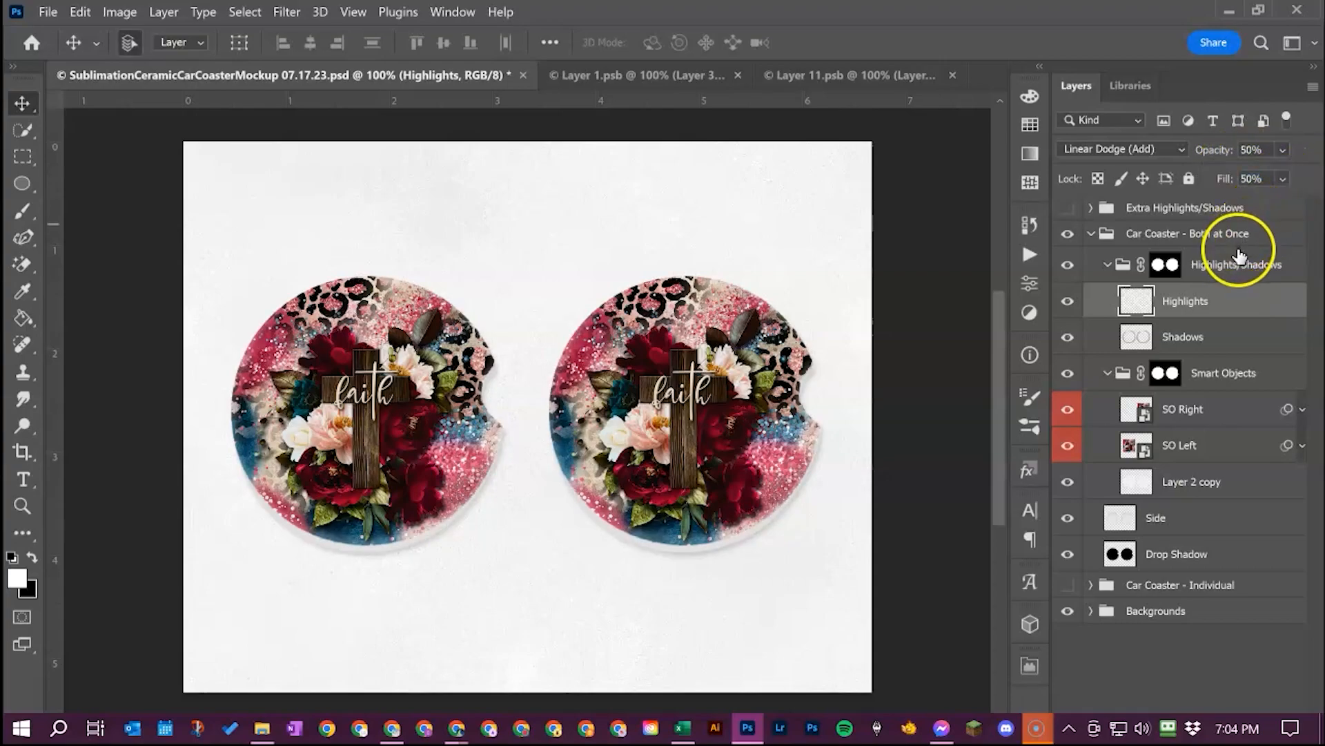
# Step: Collapse the Highlights/Shadows group and select the Extra Highlights/Shadows group
pyautogui.click(1200, 339)
pyautogui.click(1107, 265)
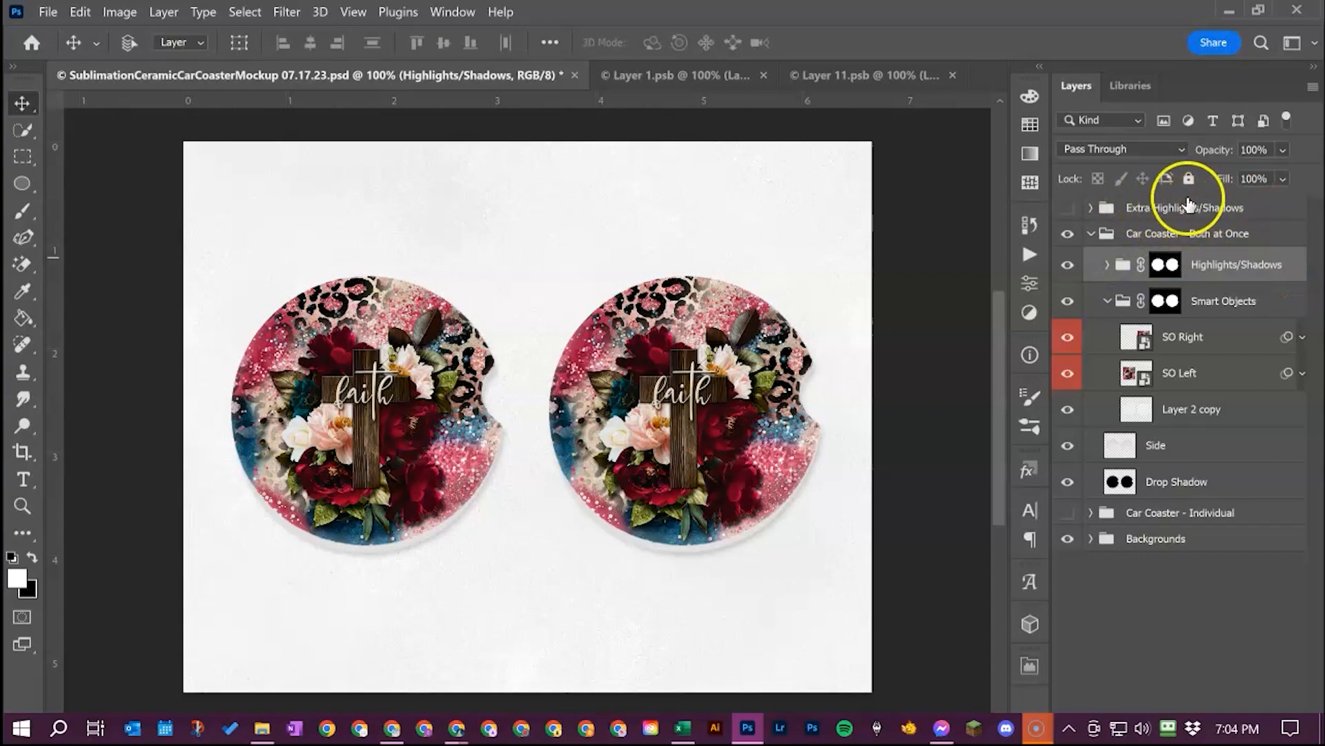
pyautogui.click(1157, 214)
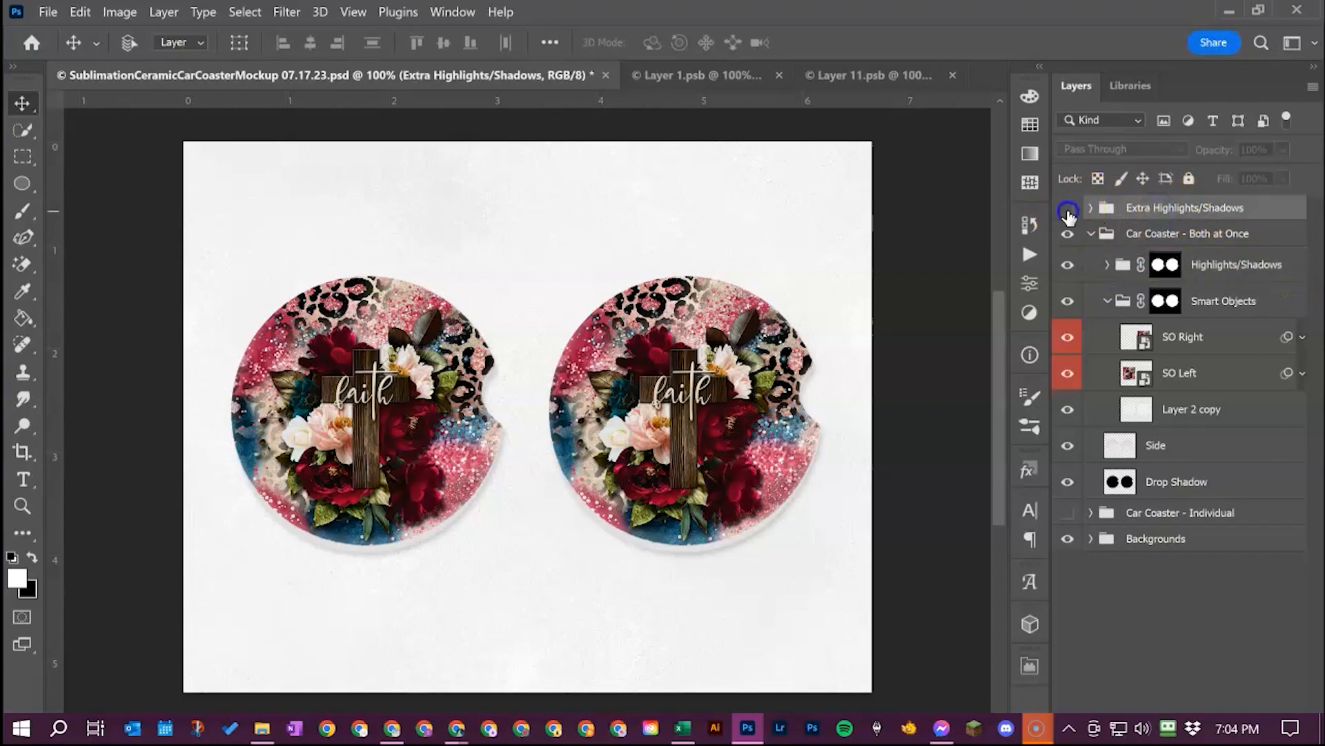
# Step: Turn on the Extra Highlights/Shadows group and try a lower brightness in its Brightness/Contrast 1 adjustment, leaving the group collapsed
pyautogui.click(1068, 209)
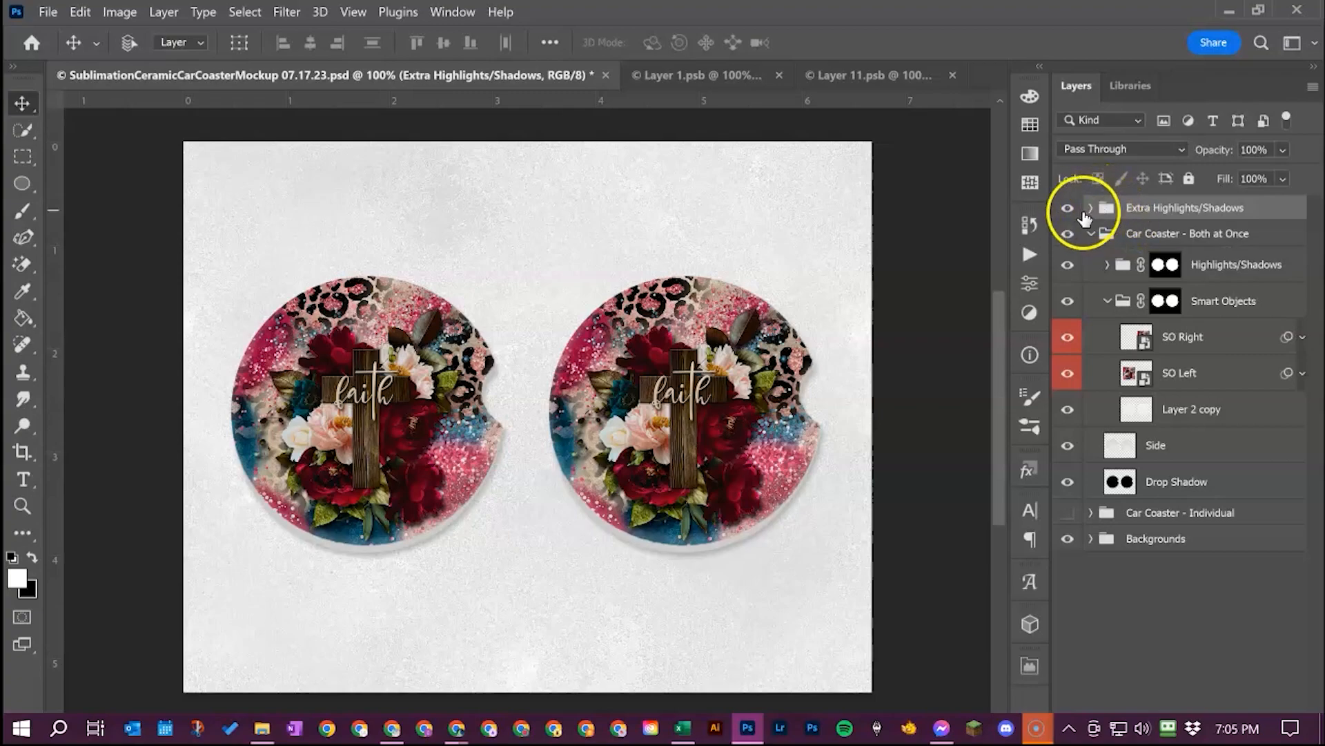
pyautogui.click(1091, 209)
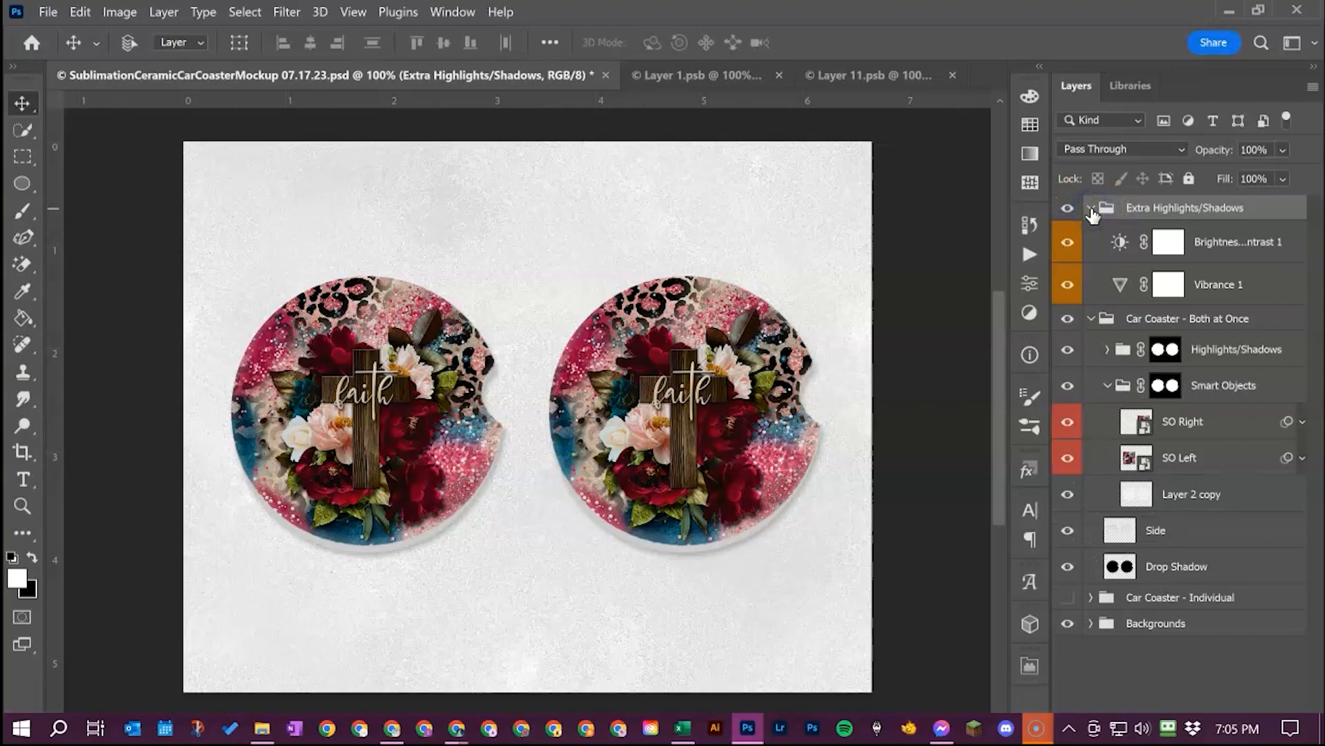
pyautogui.doubleClick(1122, 244)
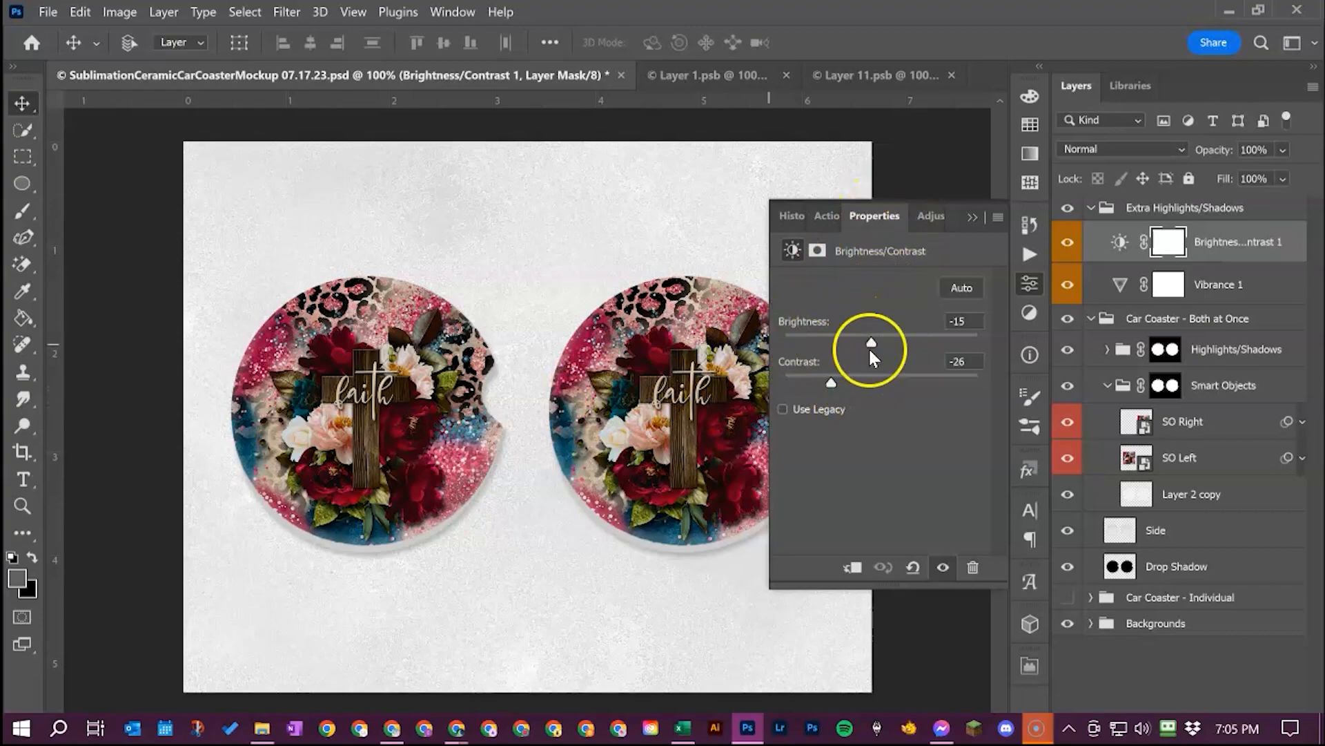
pyautogui.moveTo(875, 341); pyautogui.dragTo(841, 353)
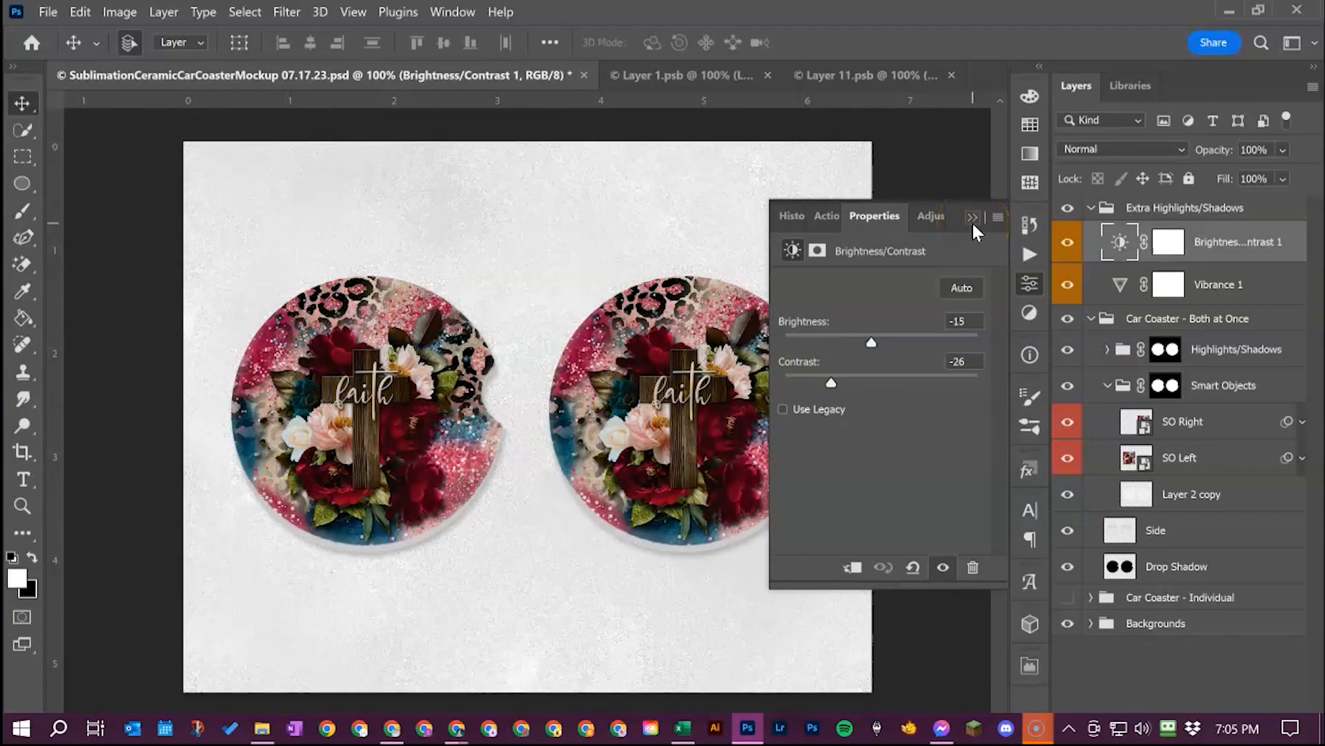
pyautogui.click(972, 220)
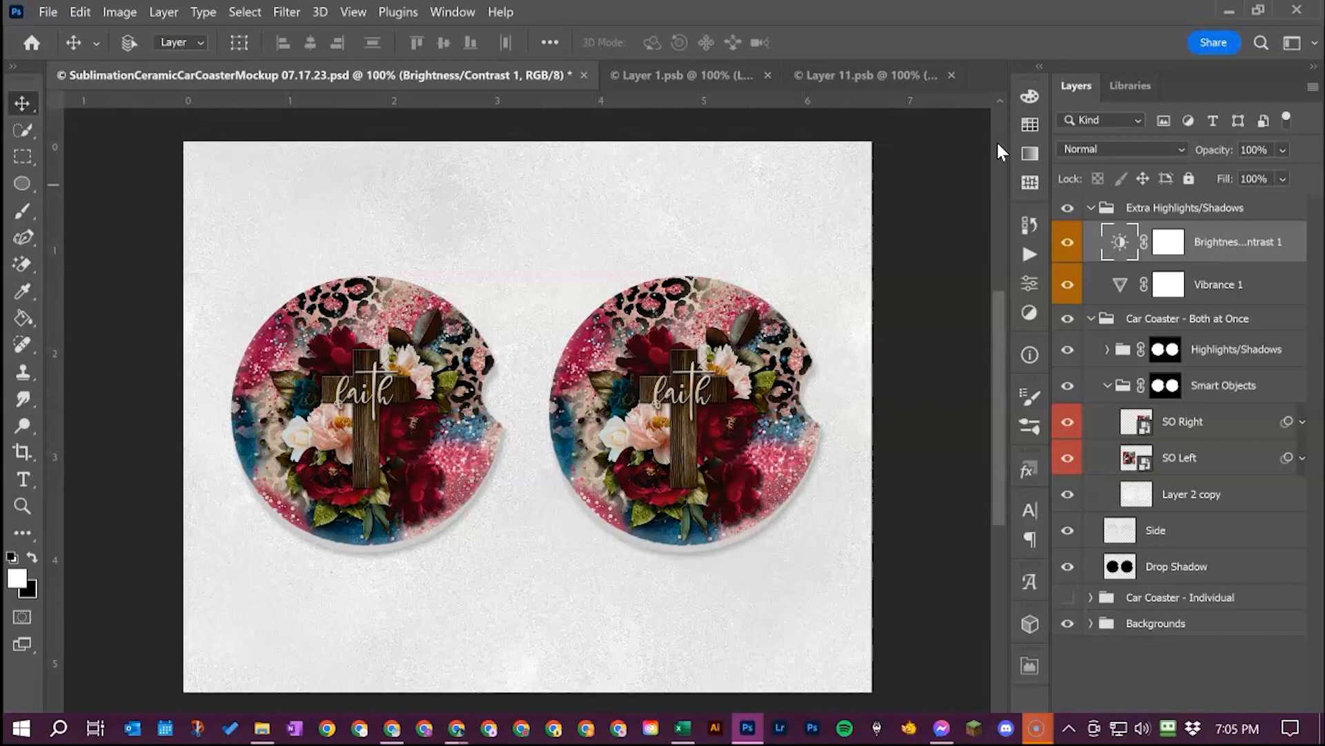
pyautogui.click(1091, 208)
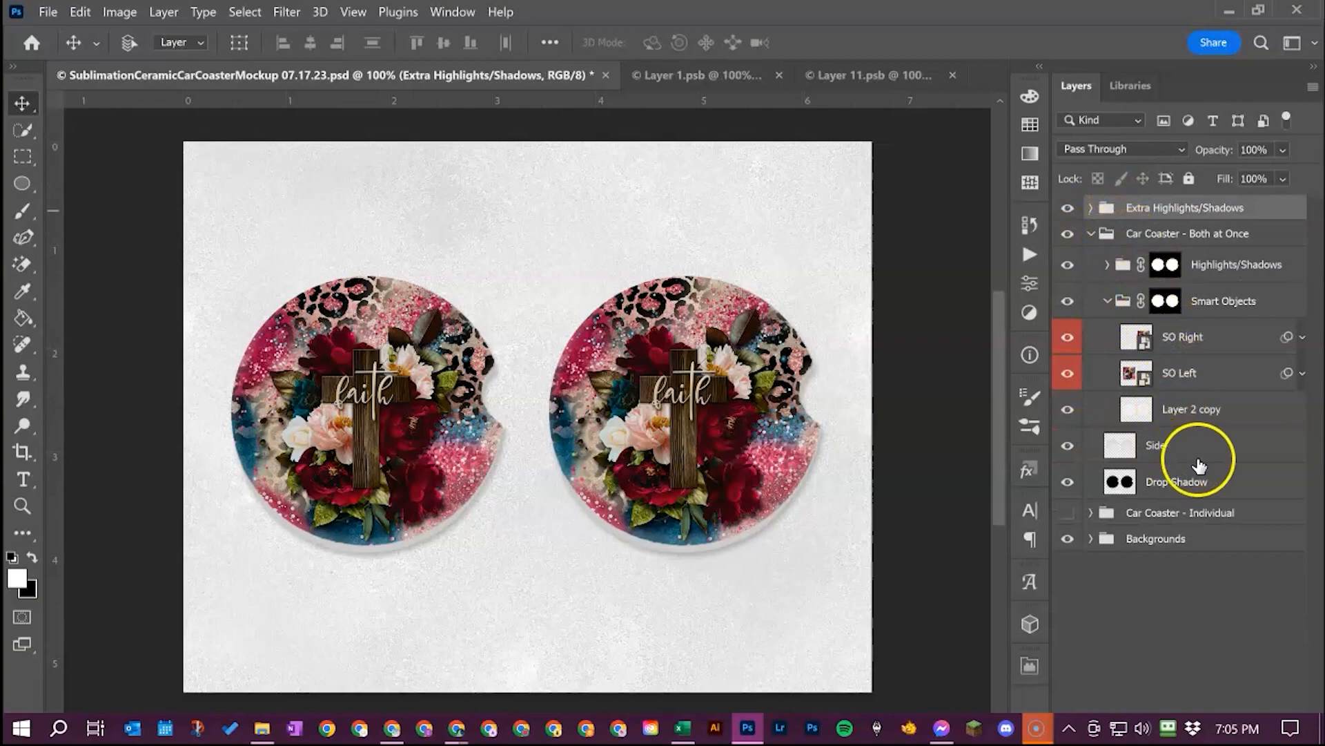
# Step: Try nudging the Drop Shadow layer slightly to the left, and move it back to the right
pyautogui.click(1225, 493)
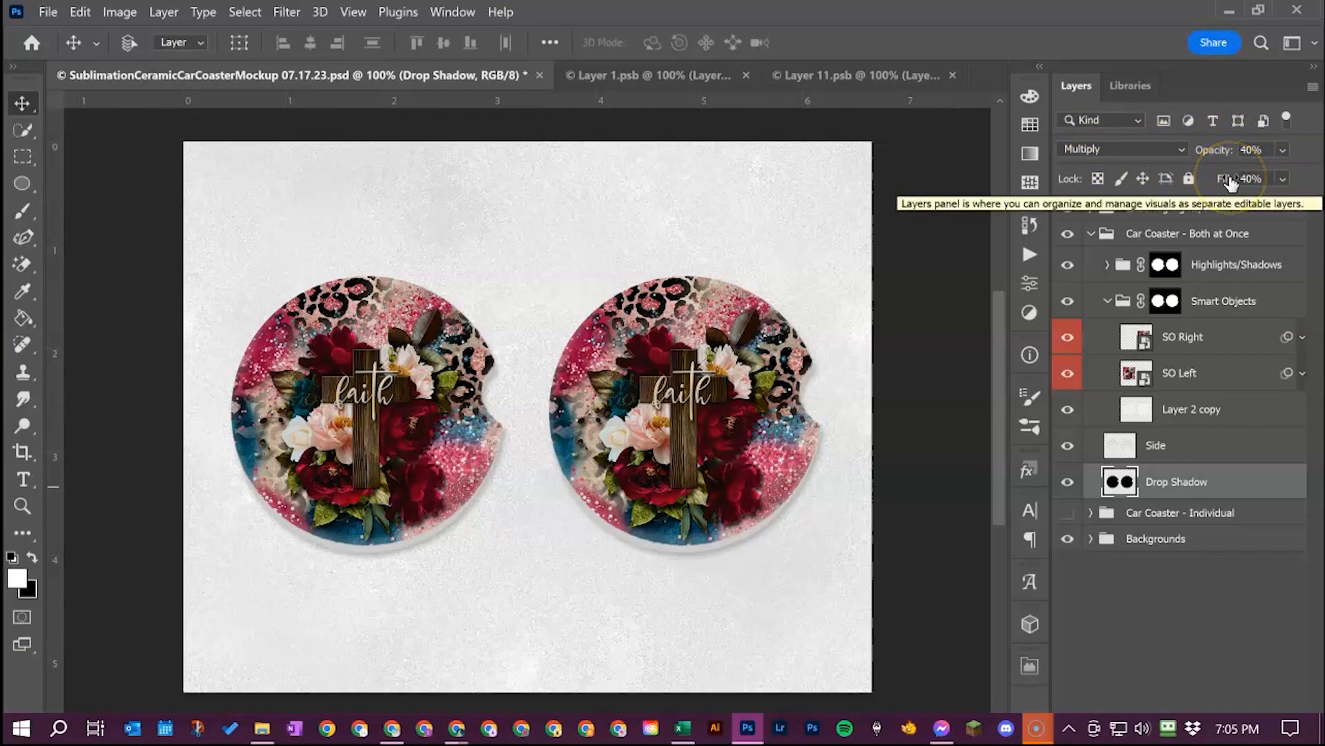
pyautogui.press('Left')
pyautogui.press('Left')
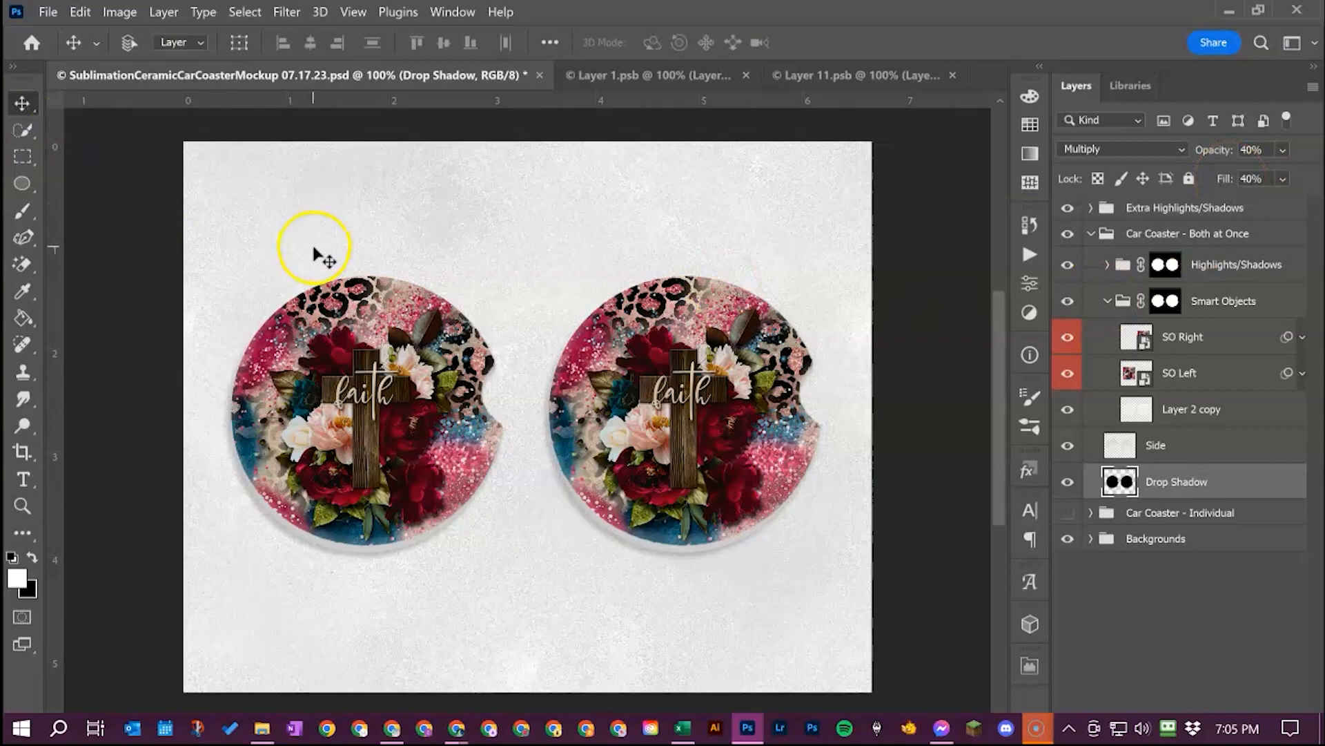
pyautogui.press('Right')
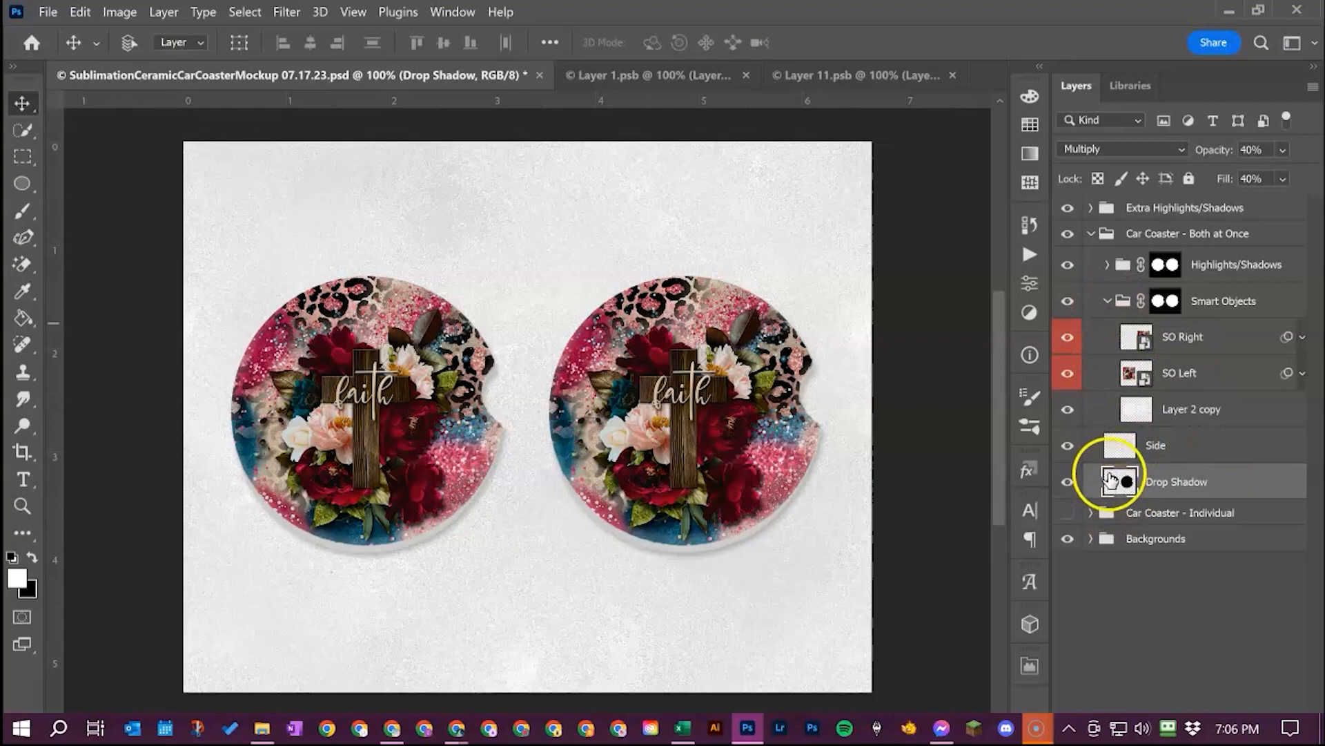
# Step: Expand the Backgrounds group and preview its backgrounds by hiding White Shimmer, Marble and Wood in turn, leaving all of them shown
pyautogui.click(1091, 540)
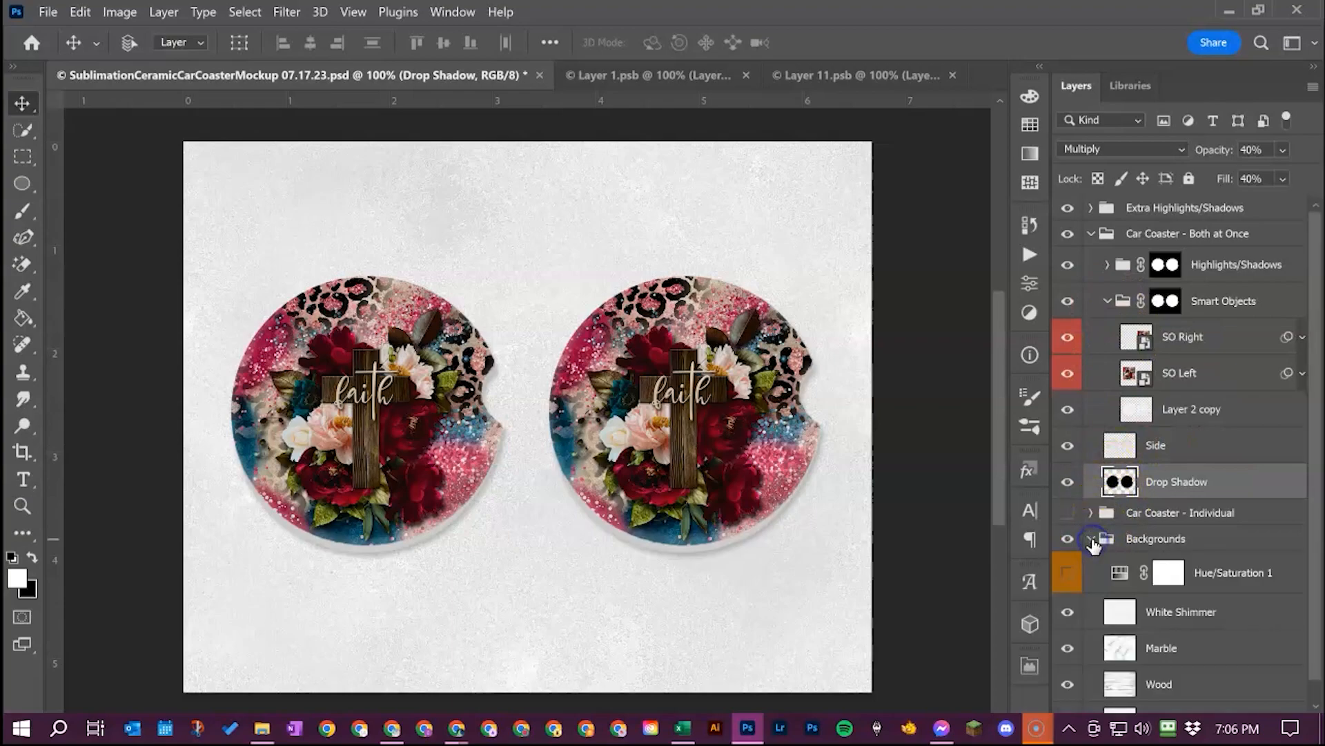
pyautogui.scroll(-1, 1093, 545)
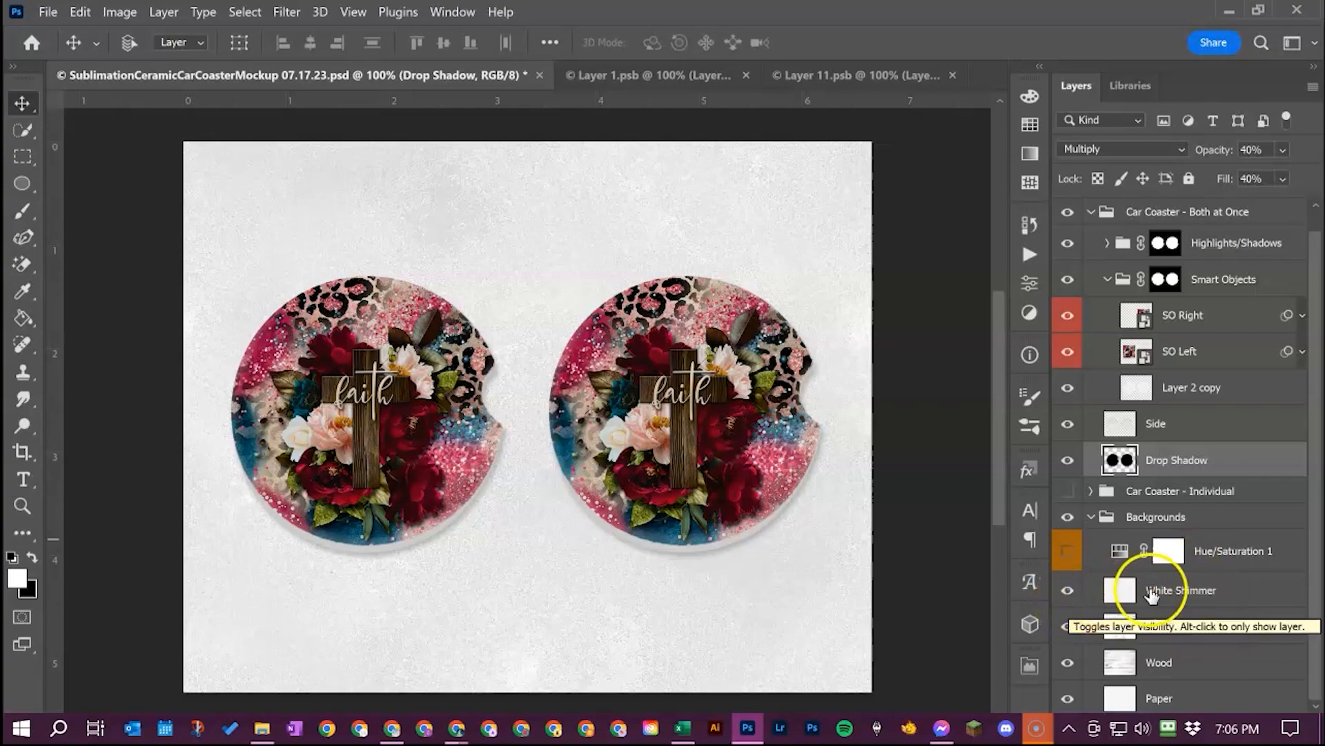
pyautogui.click(1071, 594)
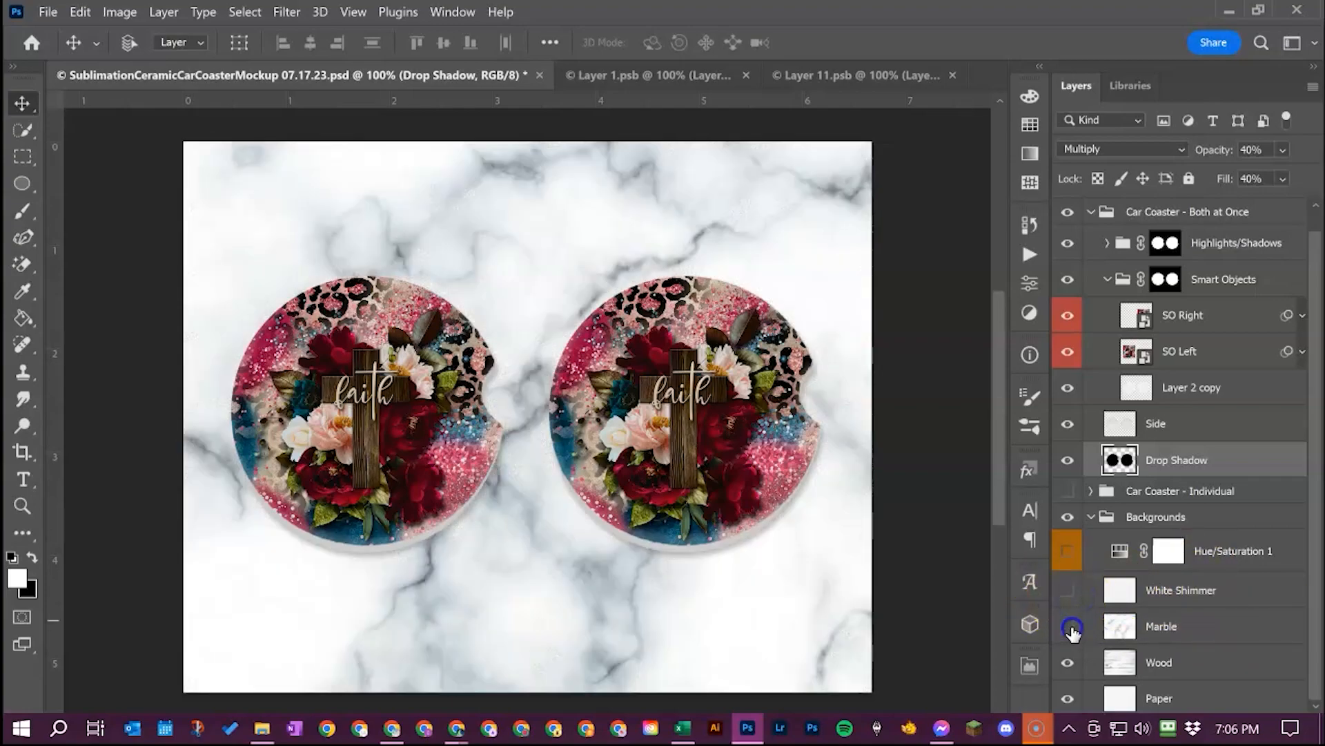
pyautogui.click(1069, 664)
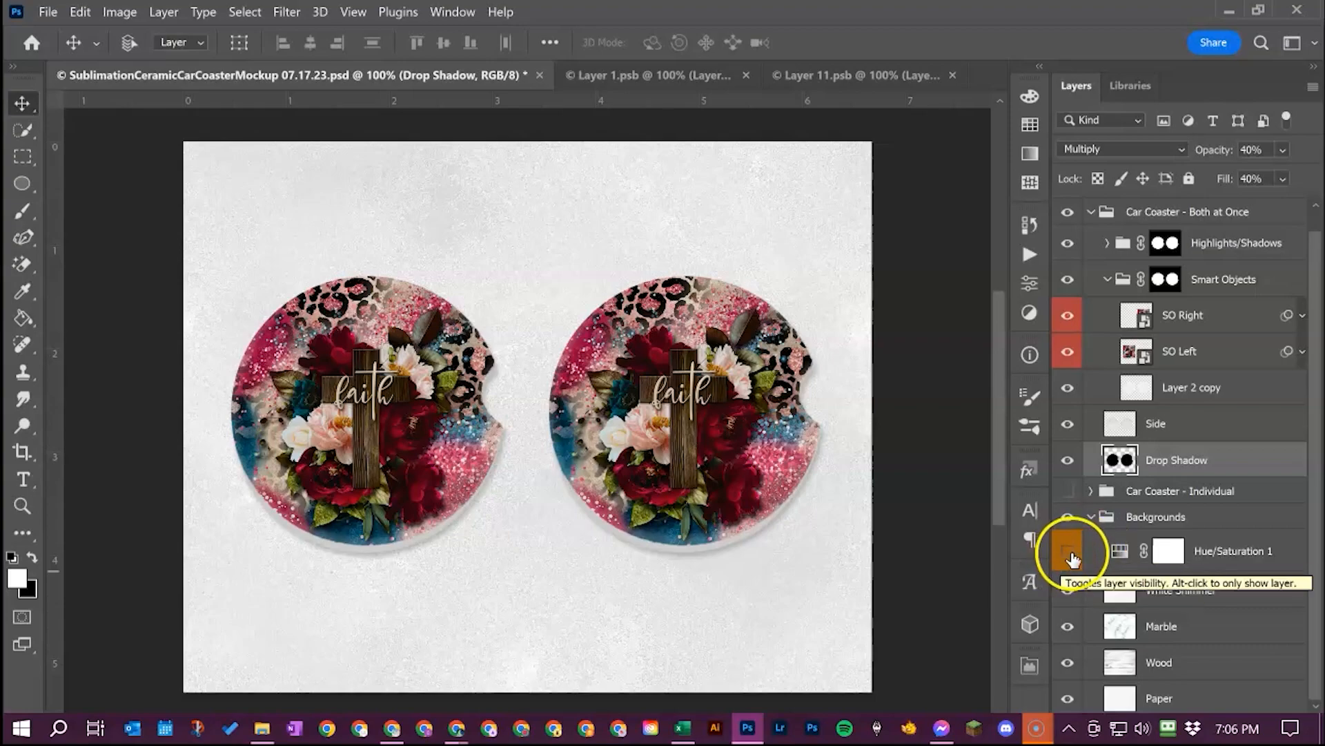
# Step: Turn on the Hue/Saturation 1 adjustment in the Backgrounds group and open its settings
pyautogui.click(1065, 553)
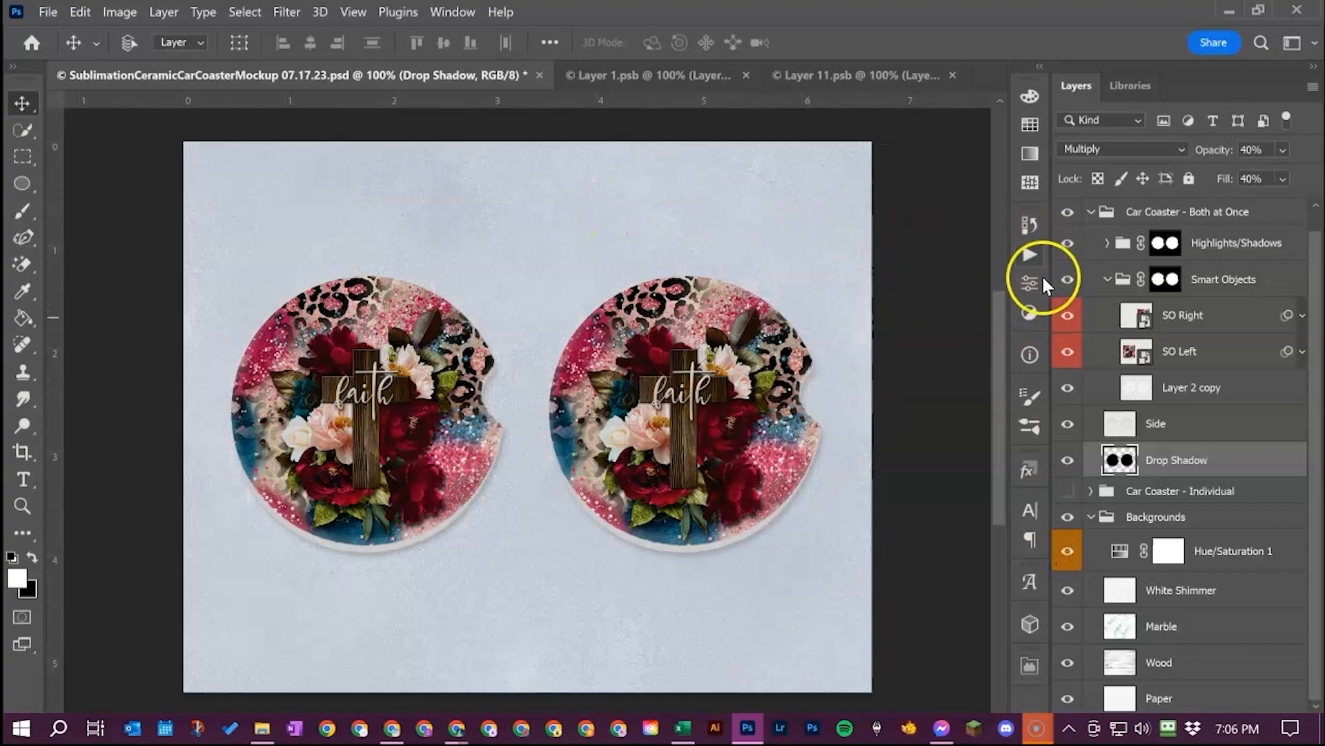
pyautogui.doubleClick(1120, 553)
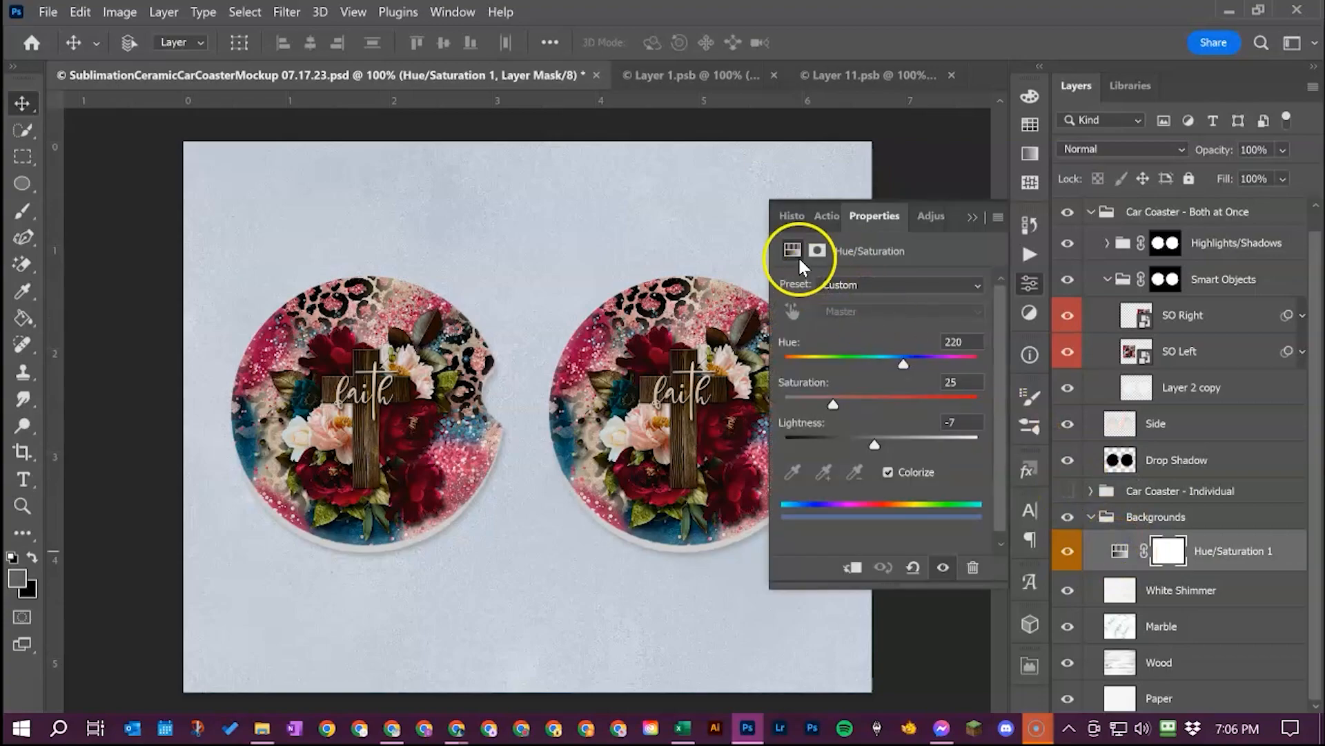
pyautogui.hscroll(1, 557, 373)
pyautogui.hscroll(4, 558, 373)
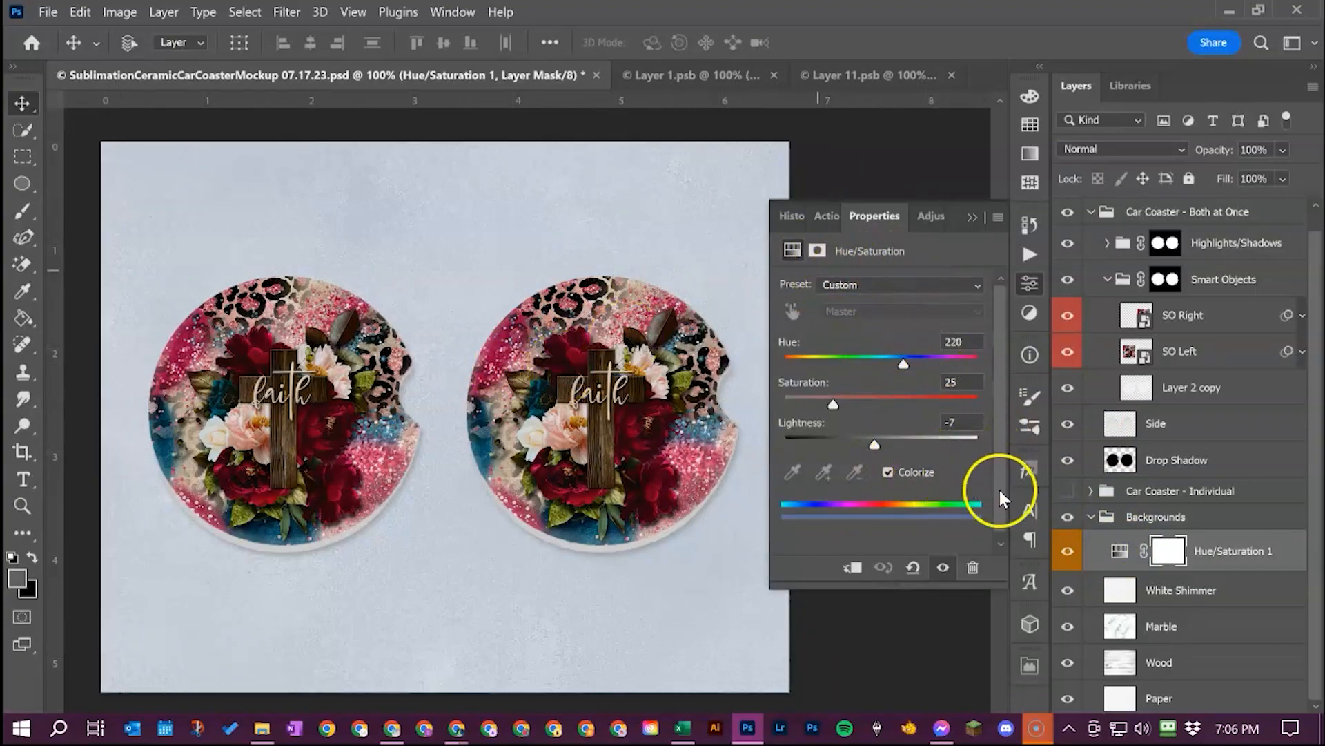
# Step: Compare the background without the color adjustment, and restore Colorize with hue 220, saturation 25 and lightness -7
pyautogui.click(1072, 552)
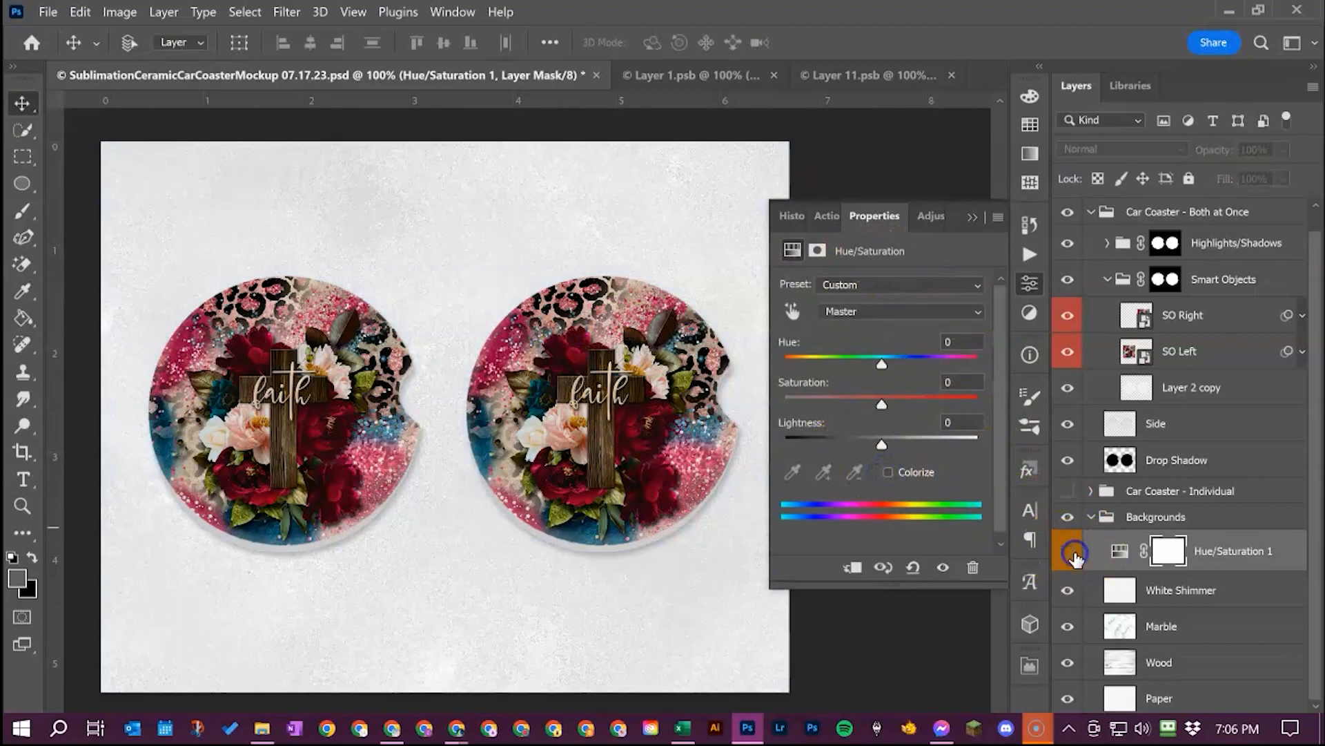
pyautogui.click(1067, 555)
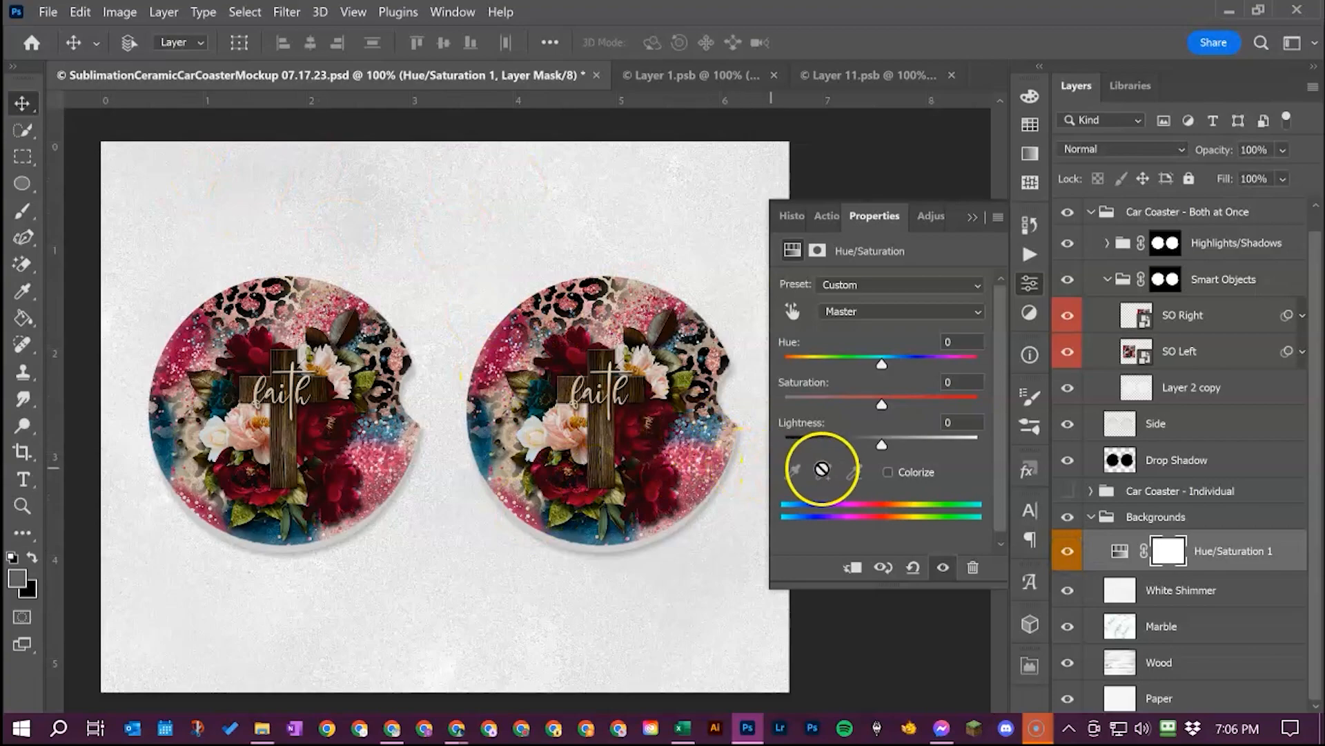
pyautogui.click(888, 473)
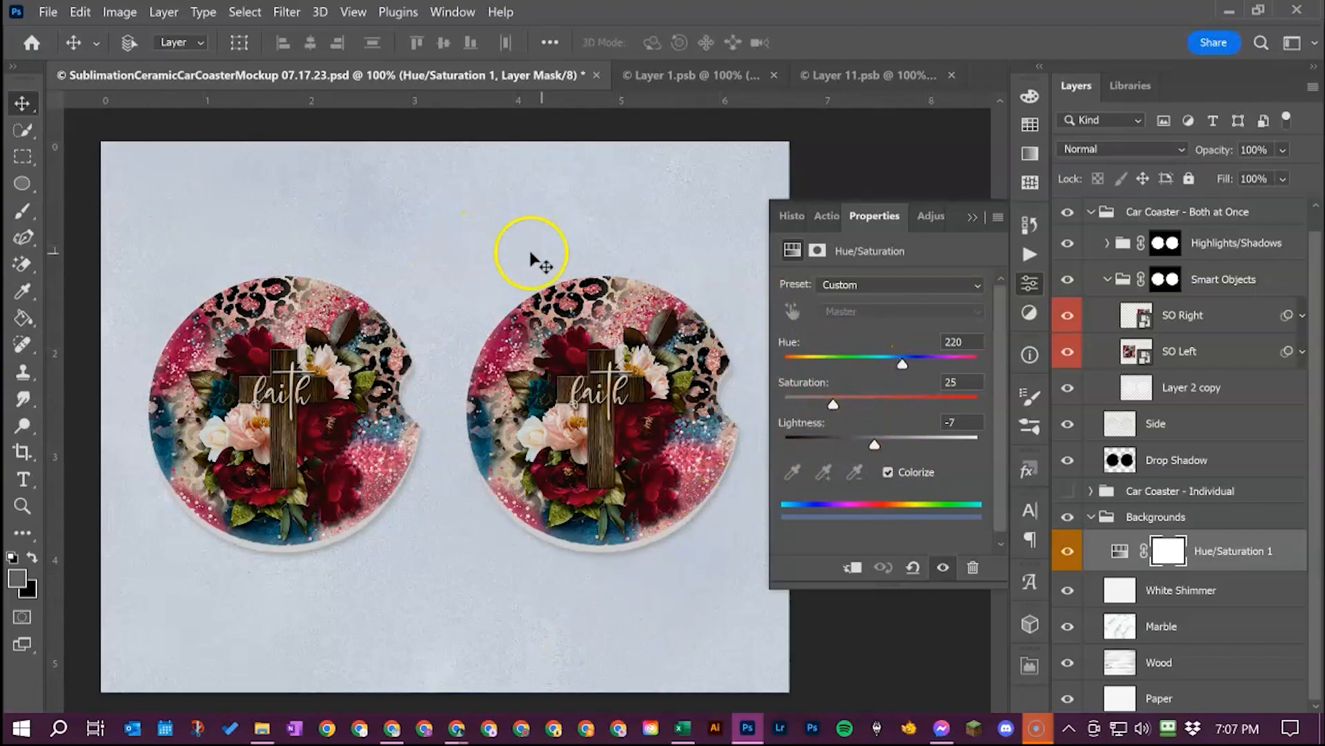
# Step: Set the background adjustment's hue to 252, try a lightness of +7, and lower the lightness again before closing the settings
pyautogui.moveTo(902, 364); pyautogui.dragTo(972, 364)
pyautogui.moveTo(852, 358); pyautogui.dragTo(920, 366)
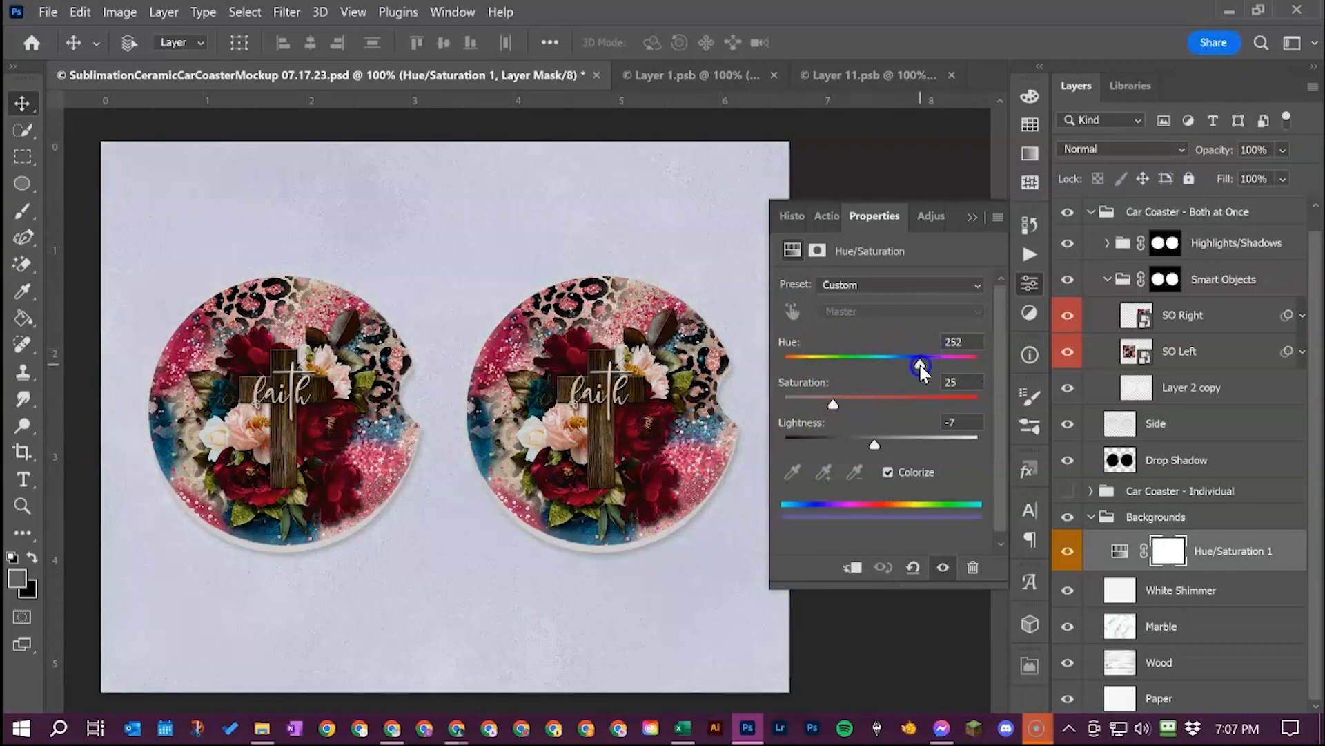
pyautogui.moveTo(838, 403); pyautogui.dragTo(888, 447)
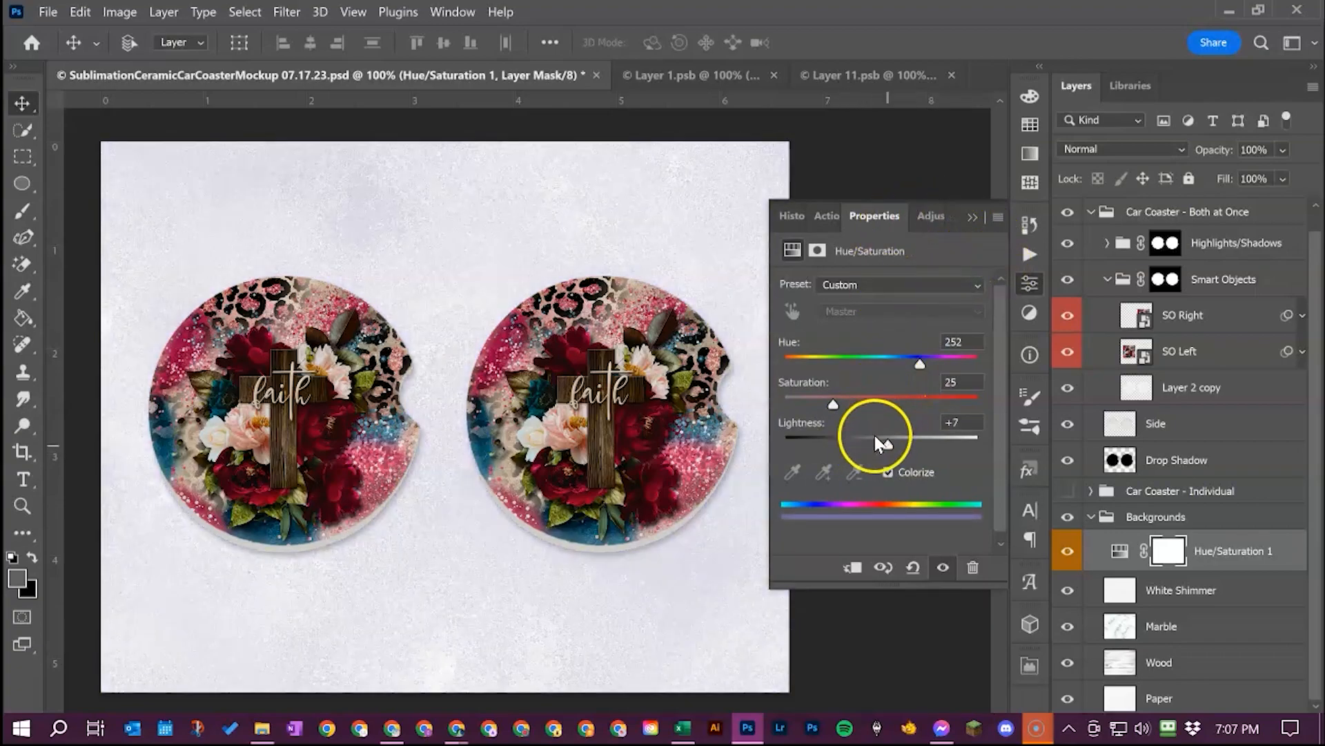
pyautogui.click(876, 438)
pyautogui.click(974, 215)
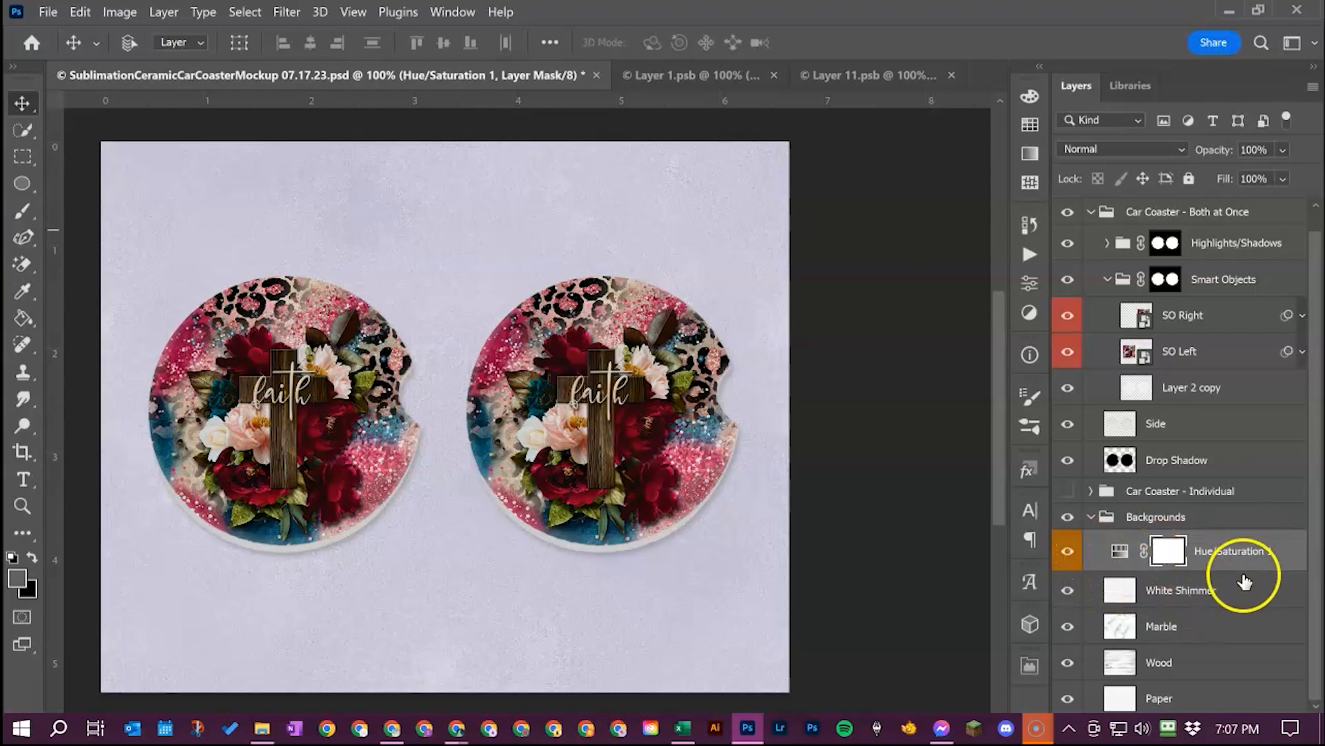
# Step: Preview the tinted backgrounds beneath White Shimmer, and leave Marble showing with White Shimmer hidden
pyautogui.click(1069, 597)
pyautogui.click(1068, 626)
pyautogui.click(1069, 664)
pyautogui.click(1069, 665)
pyautogui.click(1069, 628)
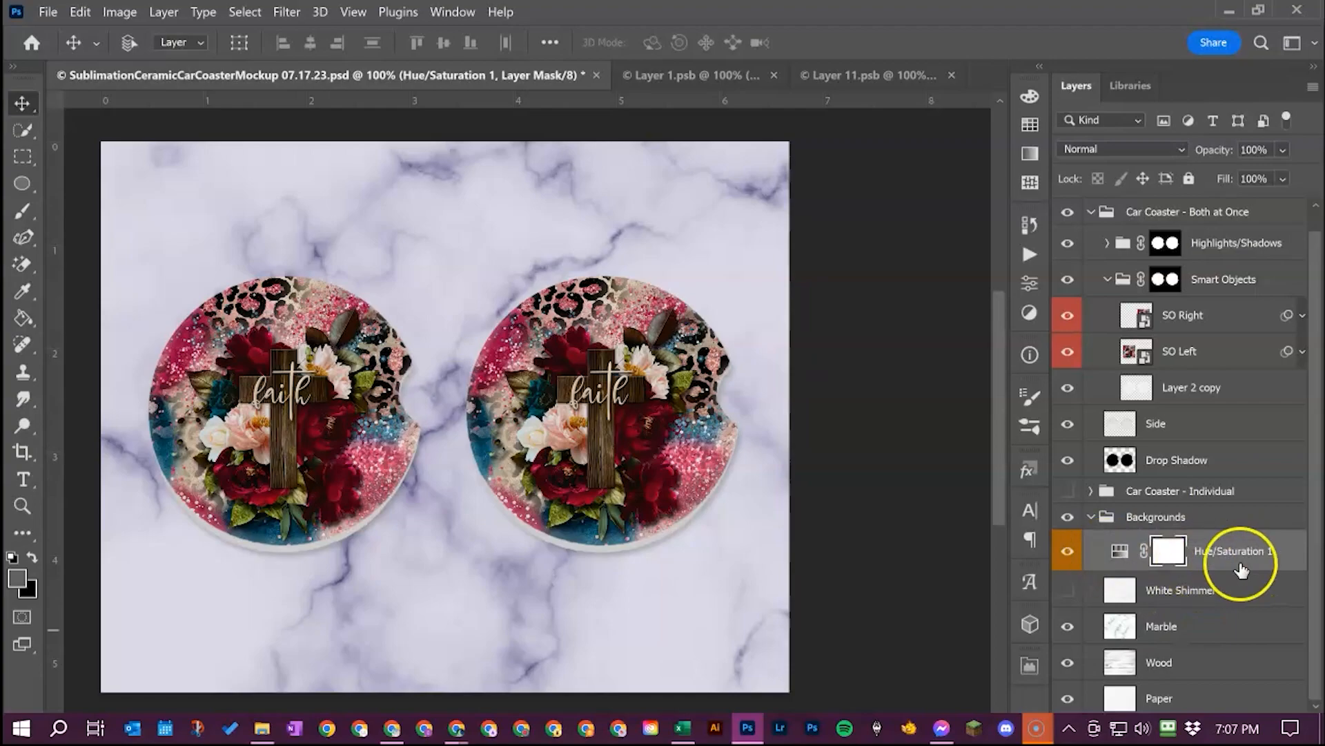
# Step: Set the Hue/Saturation 1 layer's blend mode to Color, comparing it with Normal on the marble background
pyautogui.click(1100, 150)
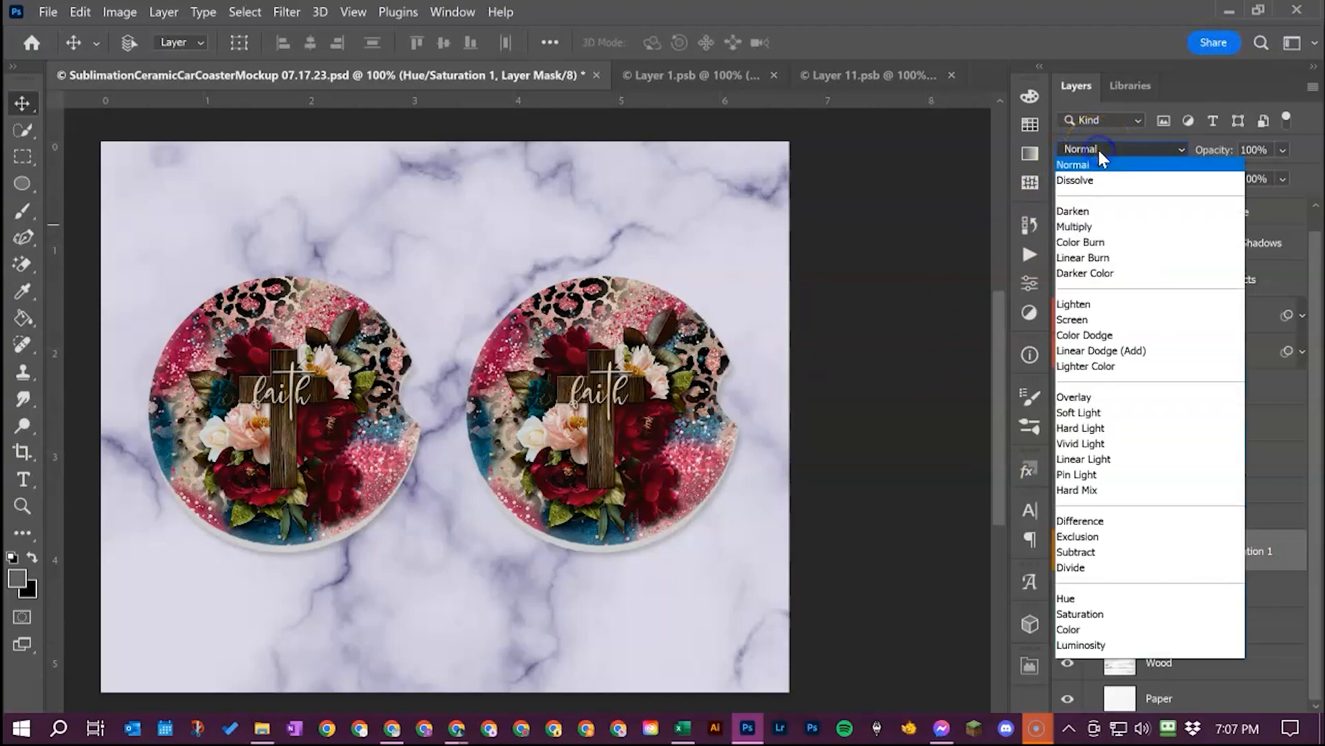
pyautogui.click(1075, 630)
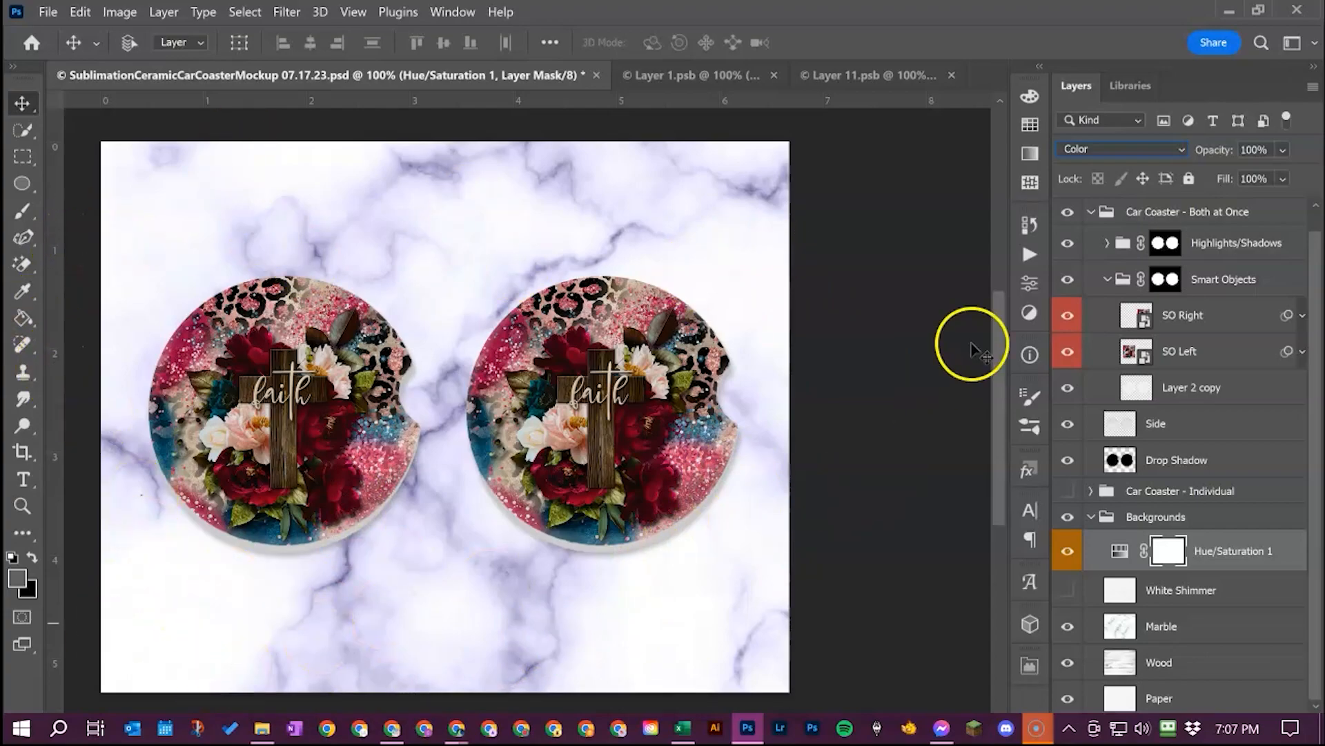
pyautogui.click(1101, 166)
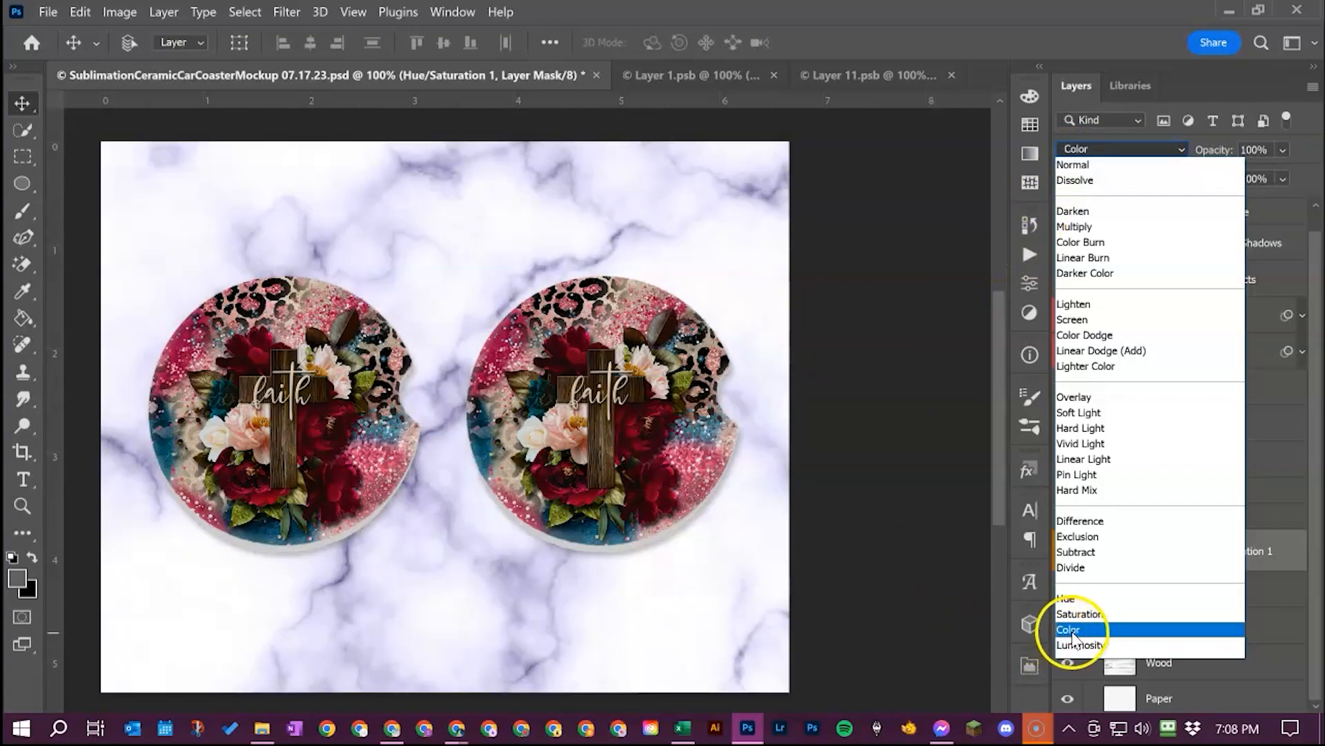
pyautogui.click(1072, 631)
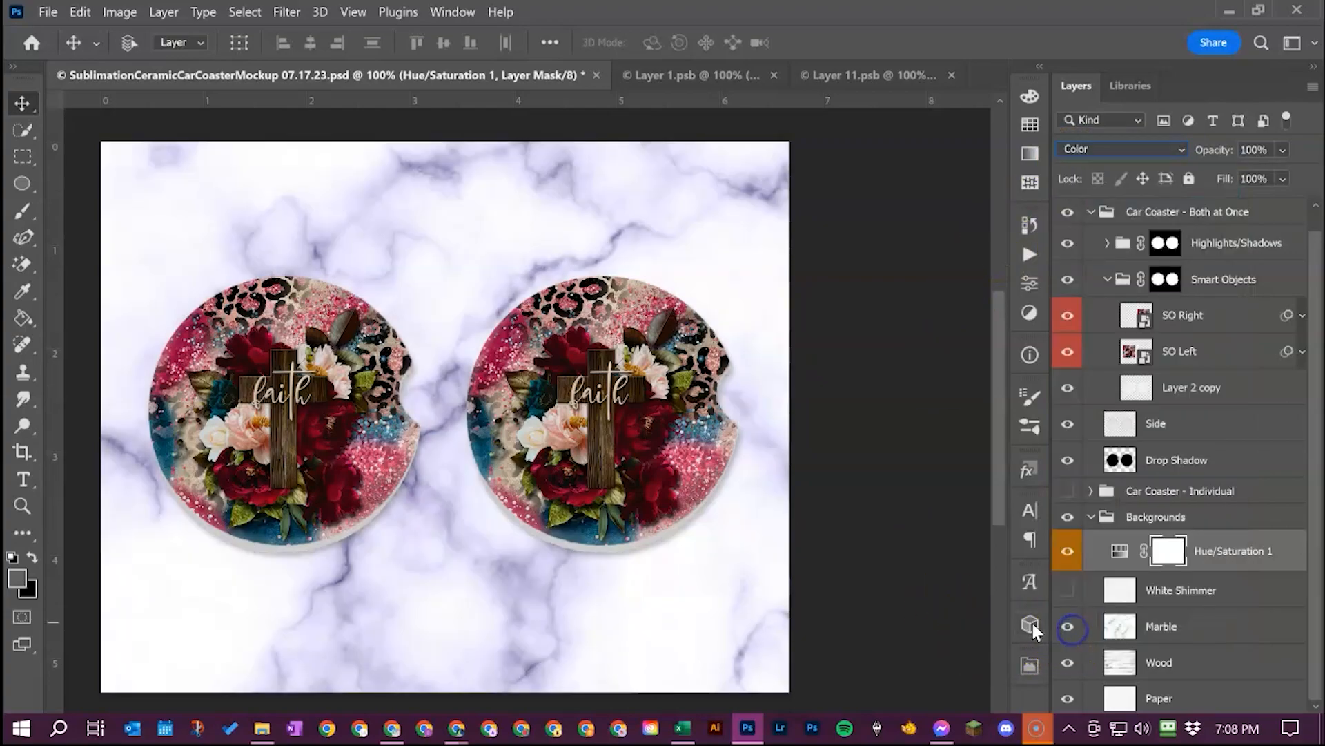
# Step: Preview the tinted Paper and Wood backgrounds, and compare the adjustment's Normal and Color blend modes on Wood, ending with Color
pyautogui.click(1068, 626)
pyautogui.click(1069, 662)
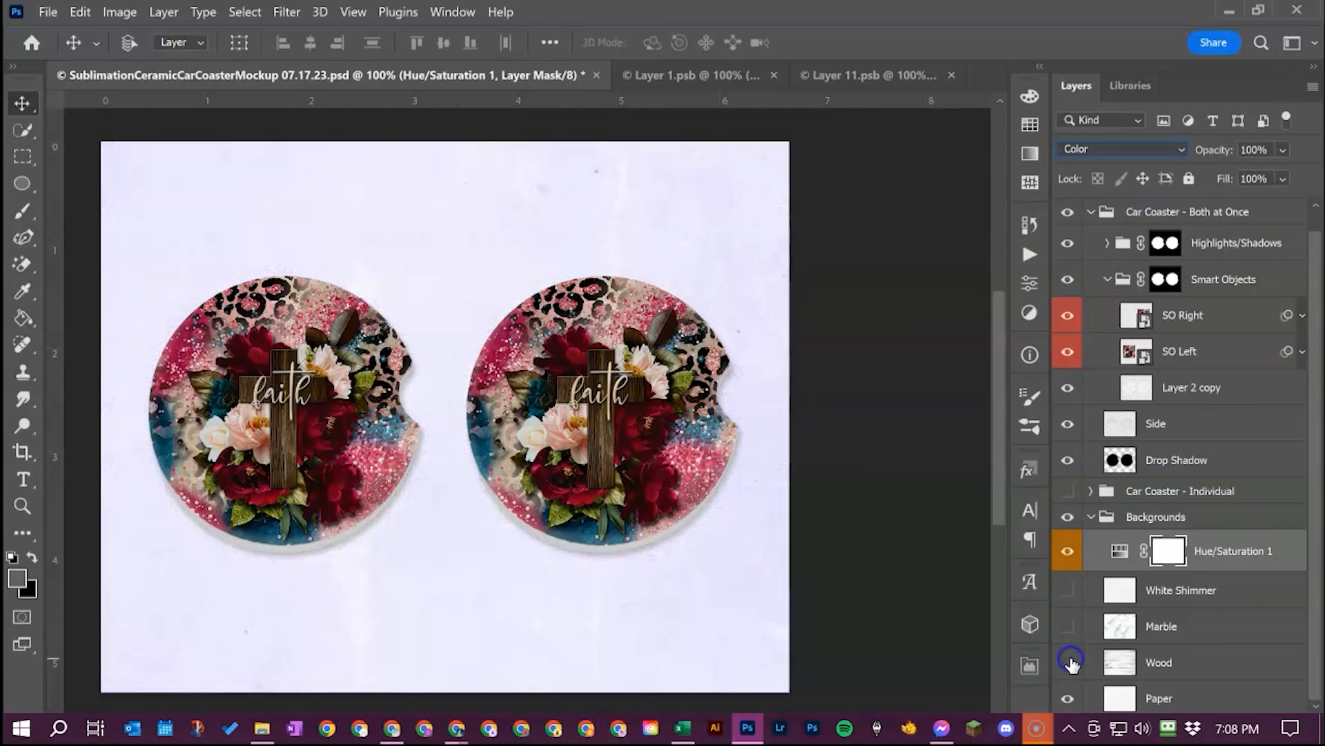
pyautogui.click(1068, 662)
pyautogui.click(1079, 148)
pyautogui.click(1080, 166)
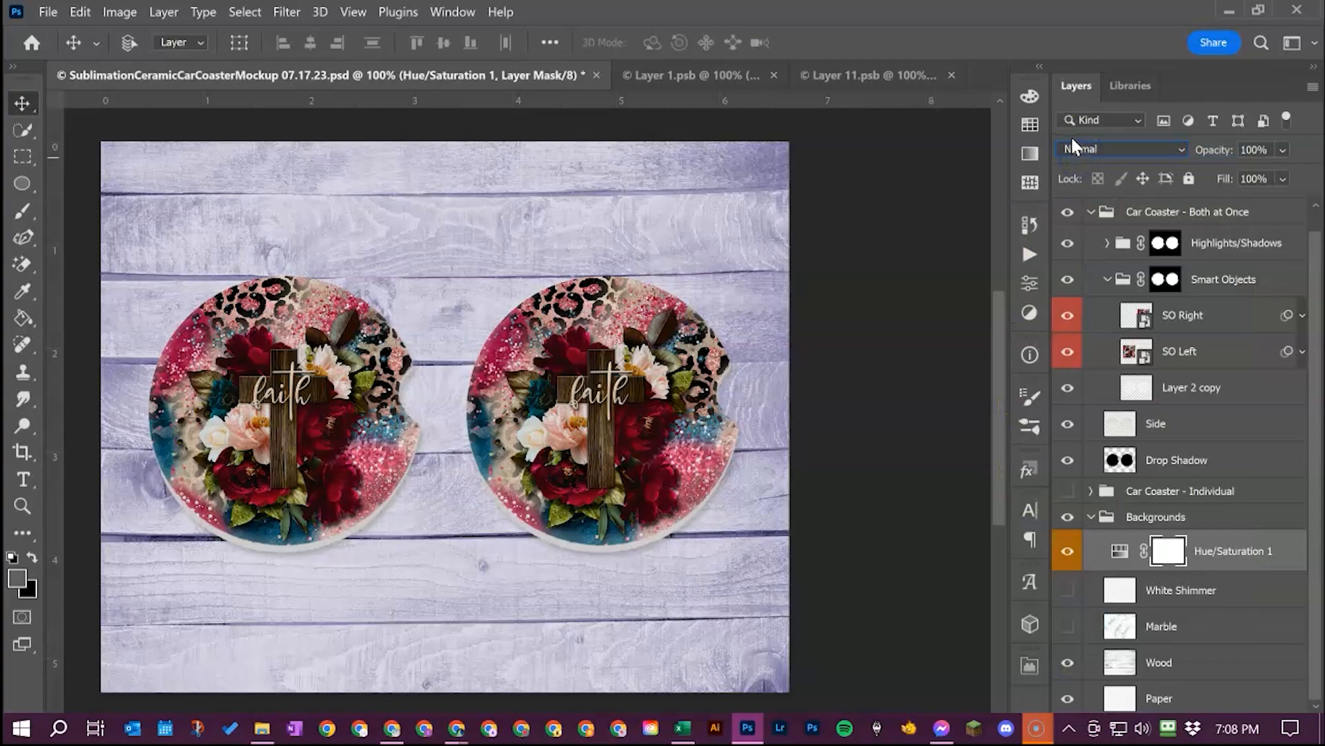
pyautogui.click(1079, 148)
pyautogui.click(1068, 629)
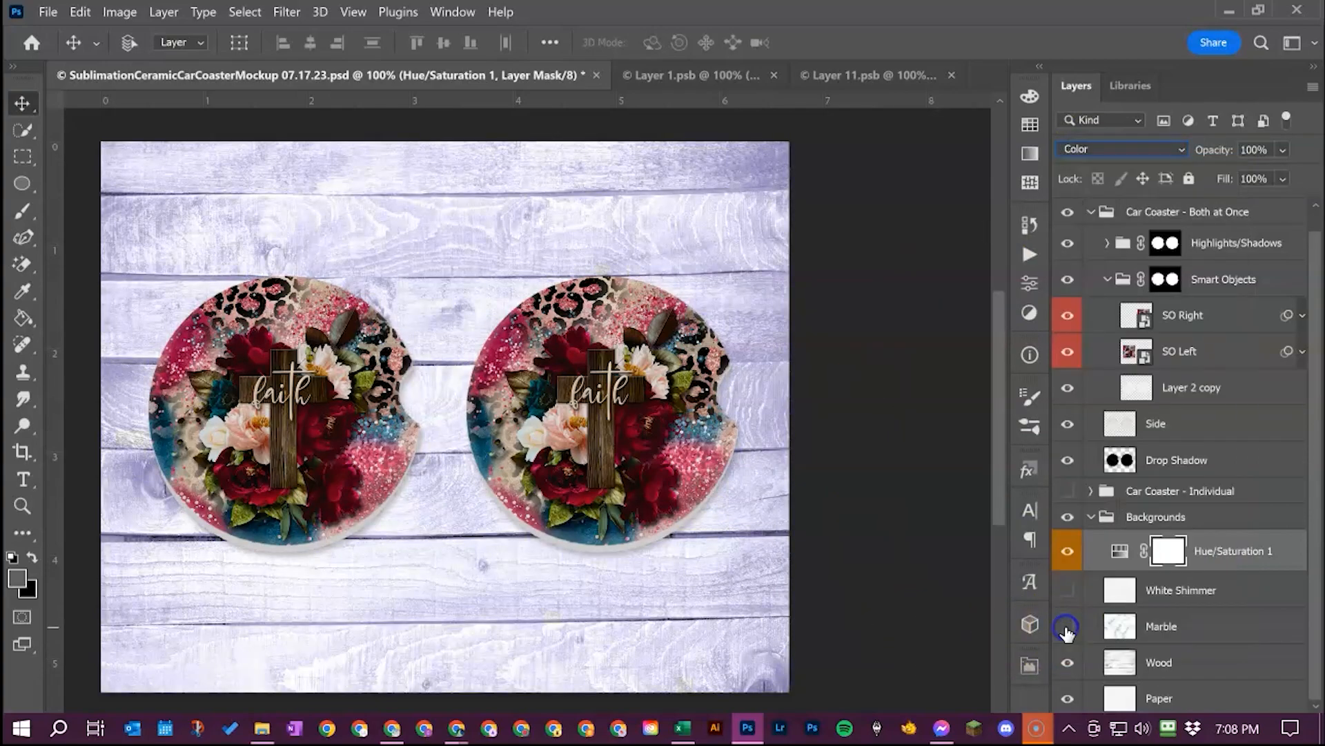
# Step: Show the Marble and White Shimmer layers, turn off Hue/Saturation 1, and collapse the Backgrounds group
pyautogui.click(1067, 627)
pyautogui.click(1068, 590)
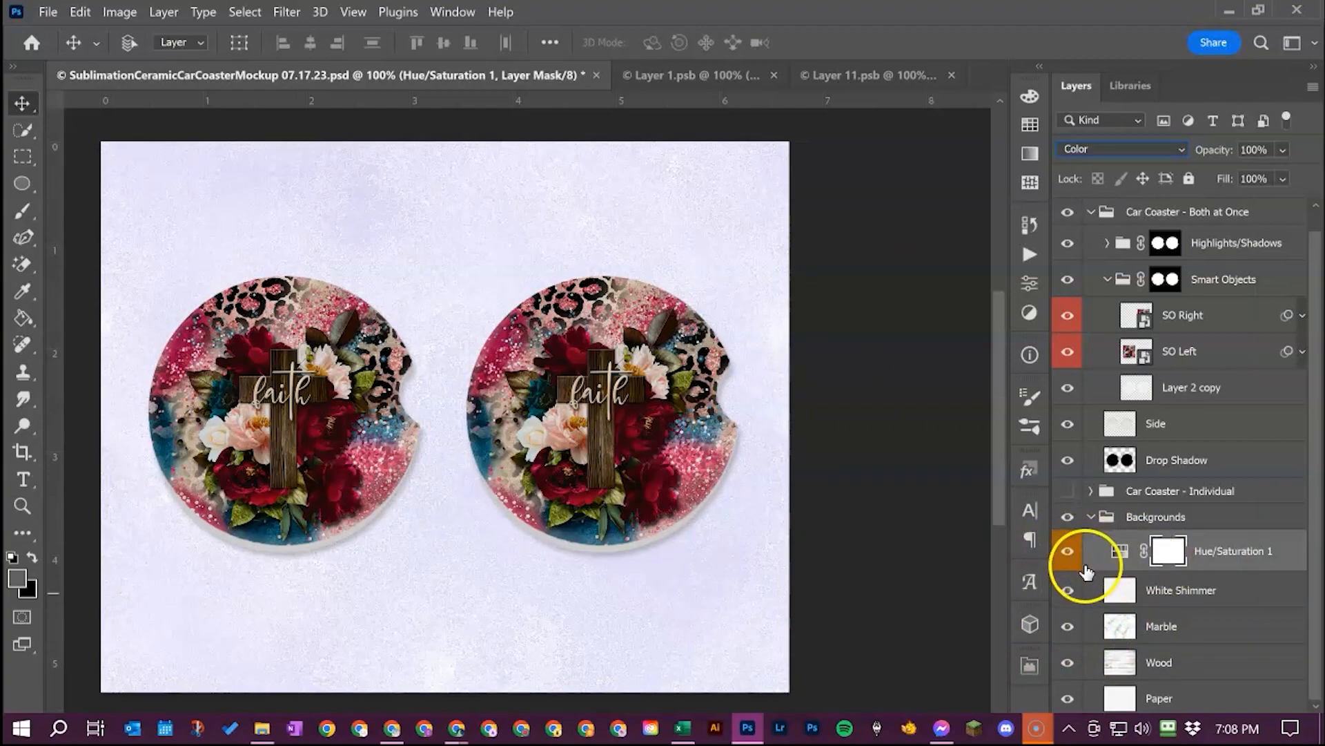
pyautogui.click(1067, 552)
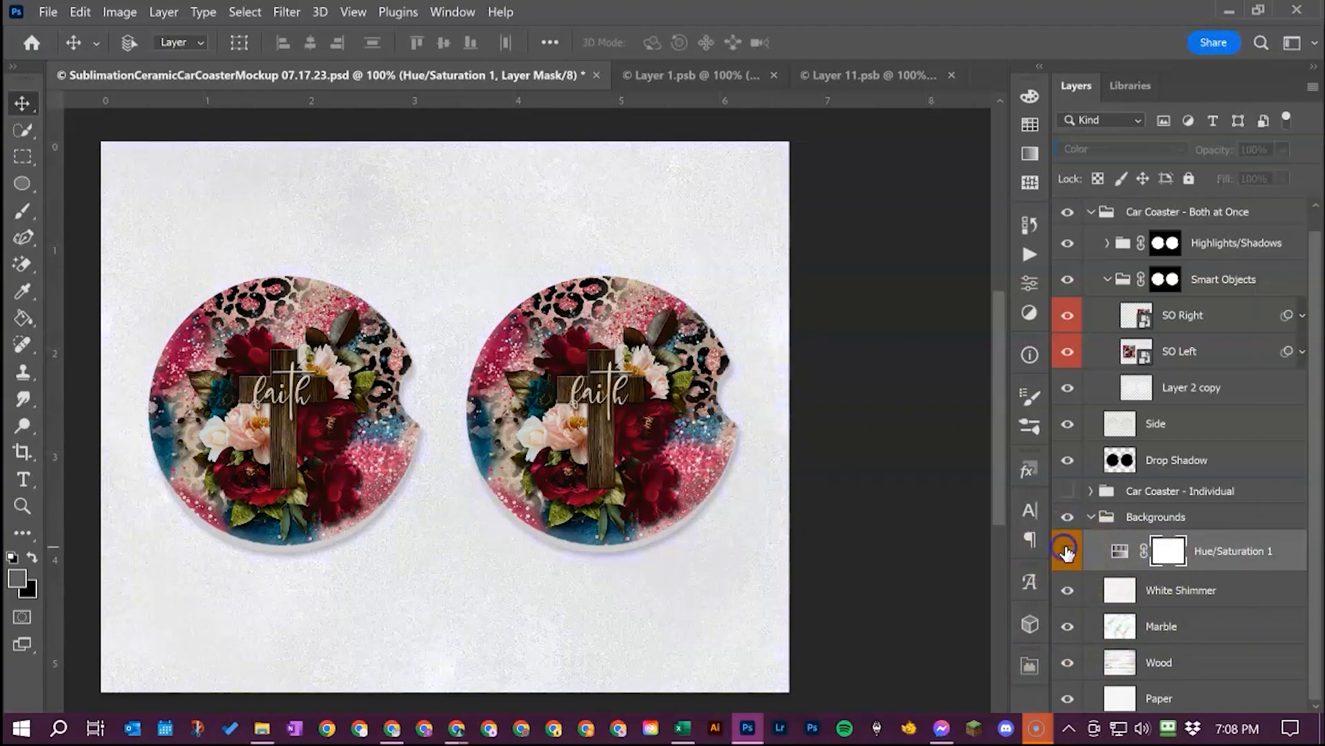
pyautogui.click(1093, 518)
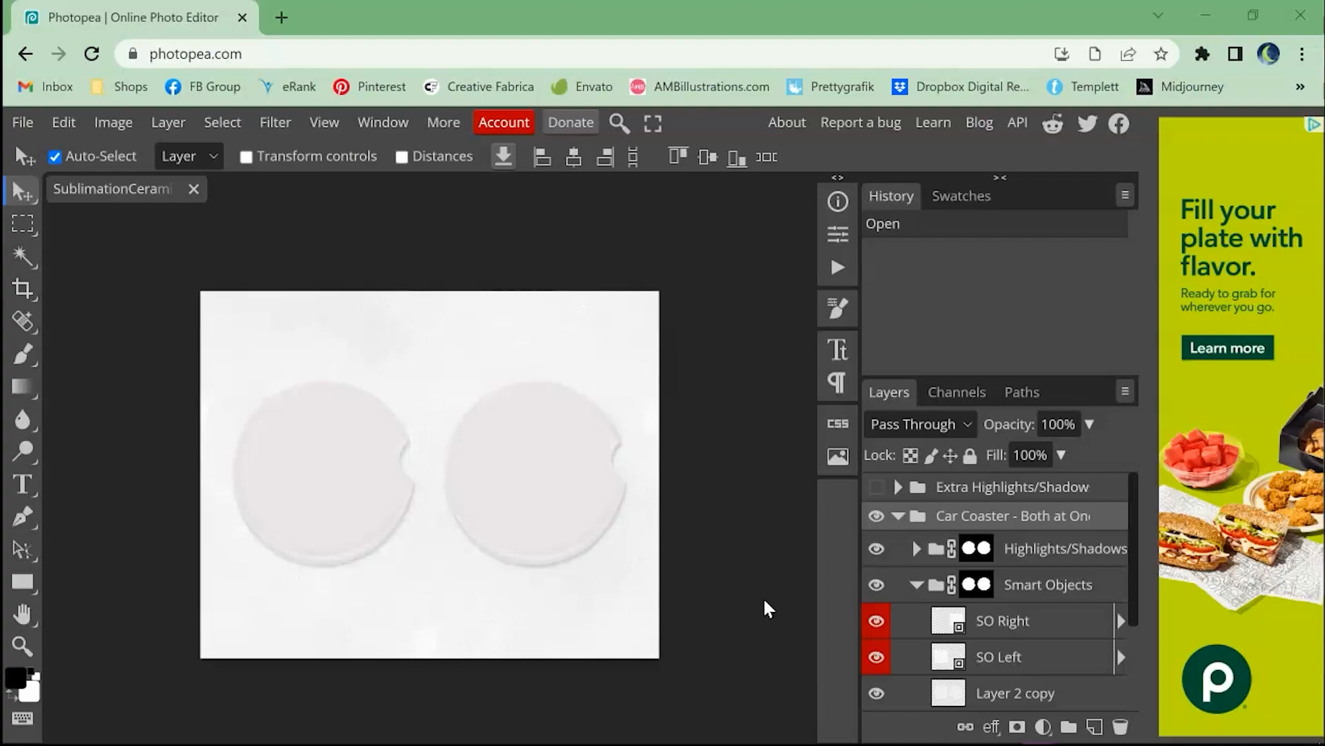
# Step: In Photopea, open the SO Right smart object of the coaster mockup for editing
pyautogui.click(766, 605)
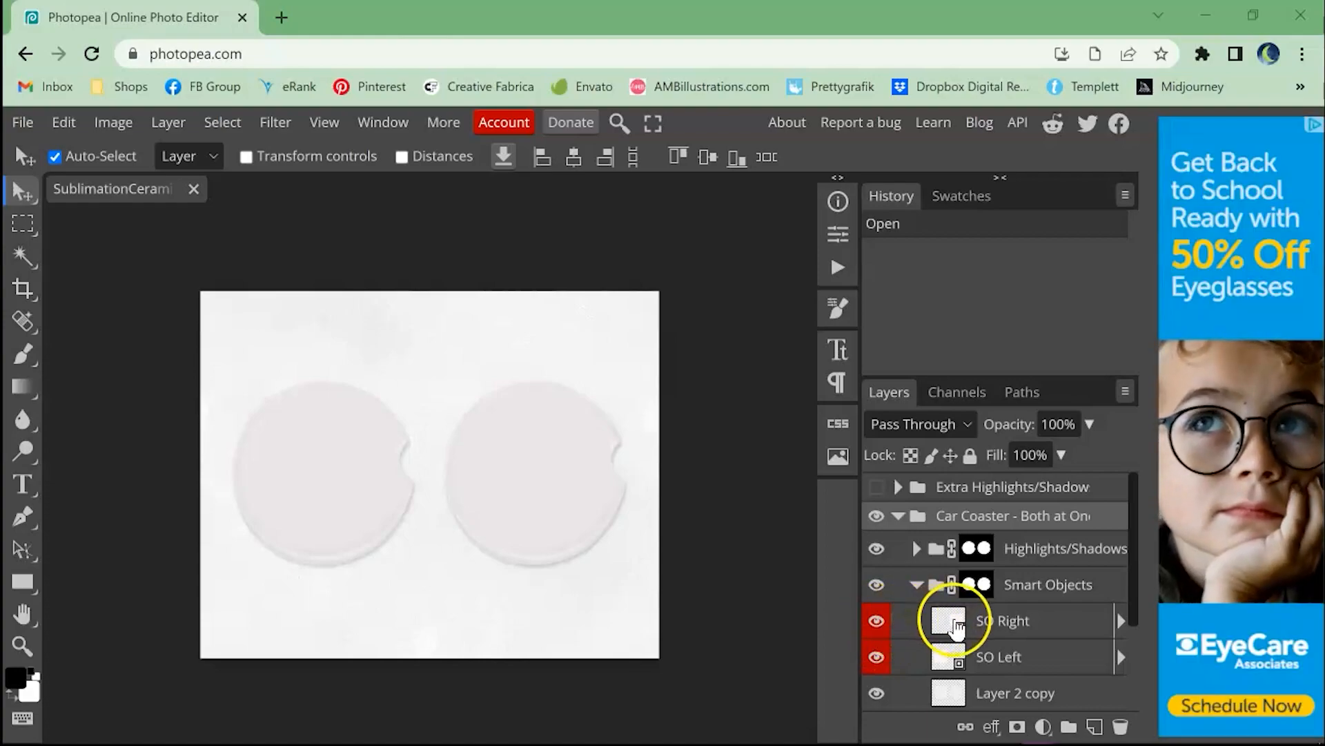
pyautogui.doubleClick(952, 621)
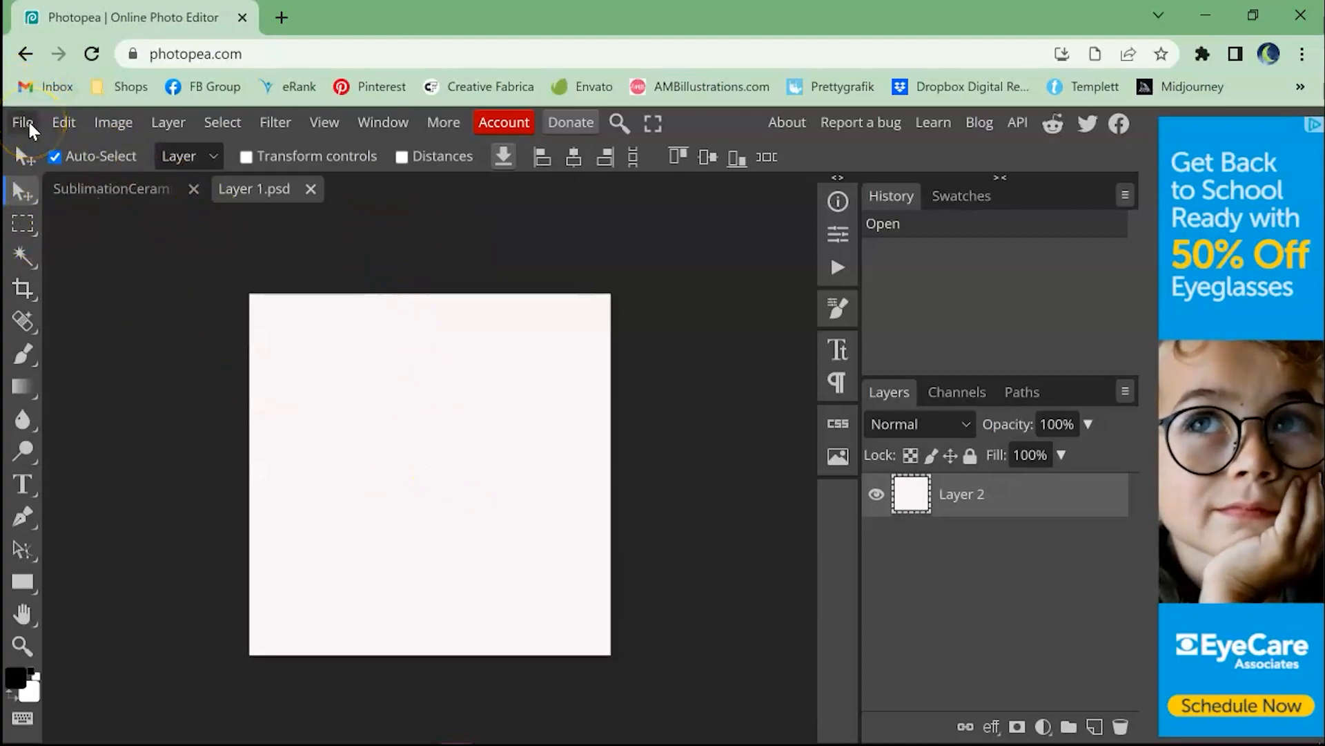
# Step: Place the Pink and Blue Glitter Leopard Print Faith Floral Cross design from the ~~005 - May car coaster designs into the smart object
pyautogui.click(24, 124)
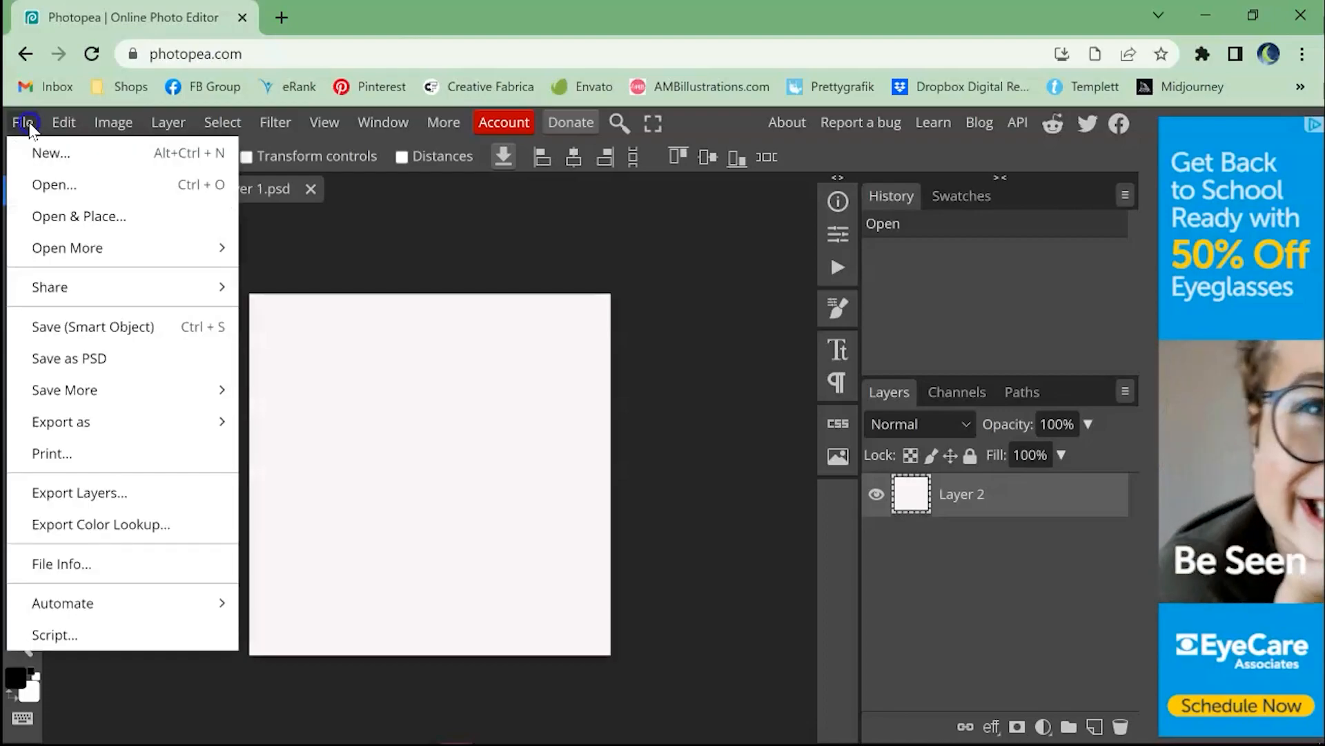
pyautogui.click(56, 218)
pyautogui.scroll(3, 538, 247)
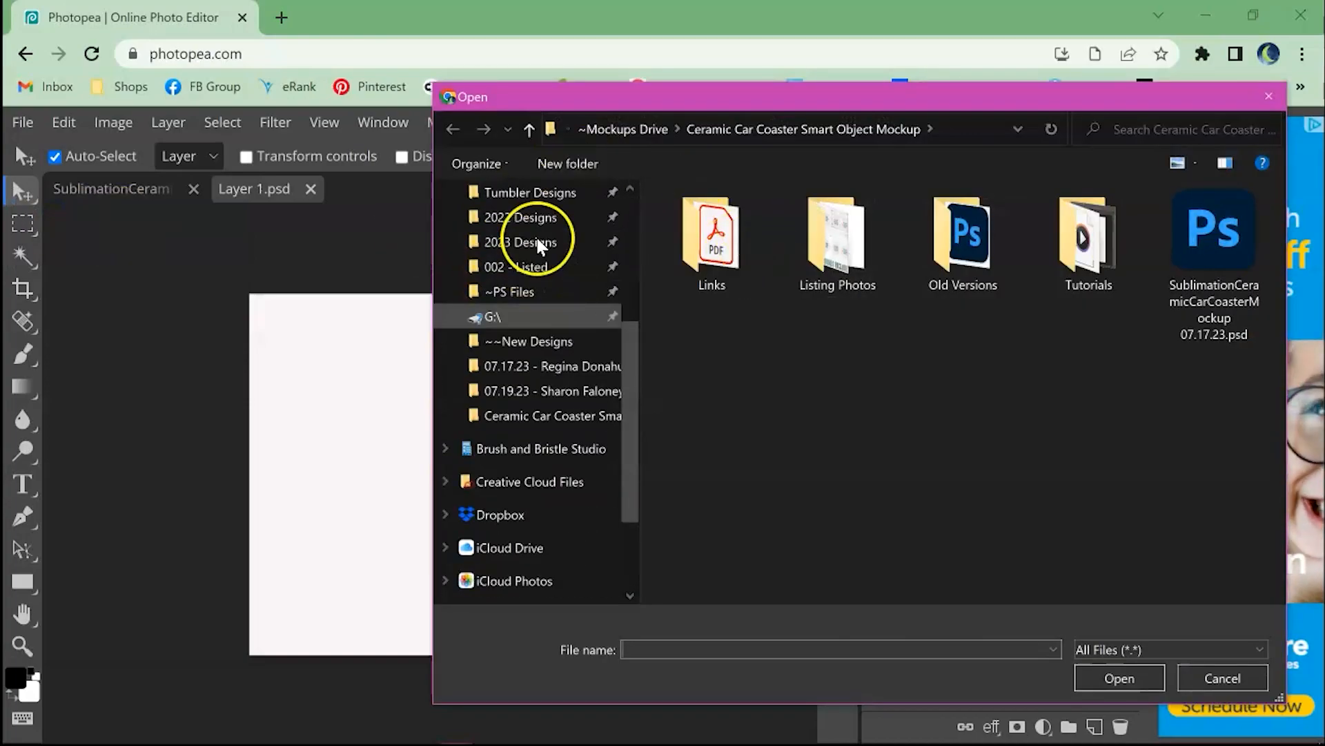
pyautogui.click(533, 366)
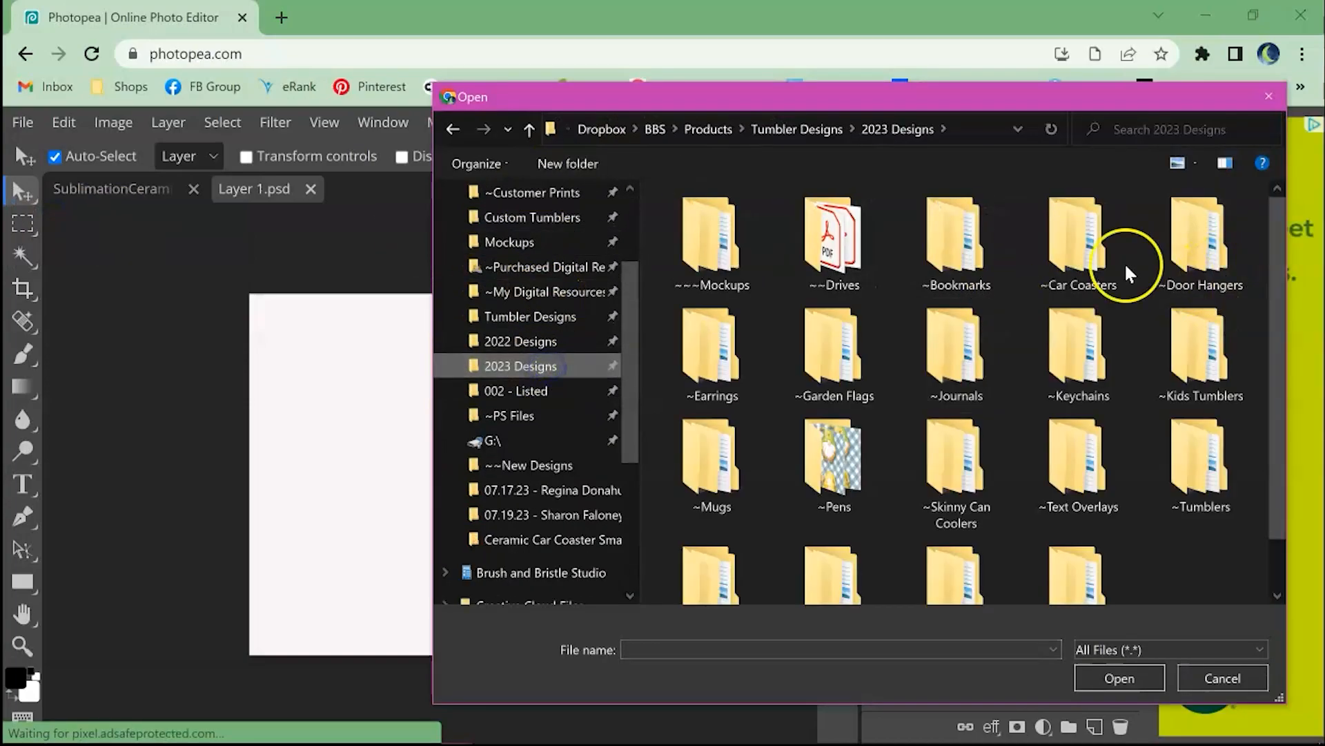
pyautogui.doubleClick(1098, 266)
pyautogui.doubleClick(1097, 266)
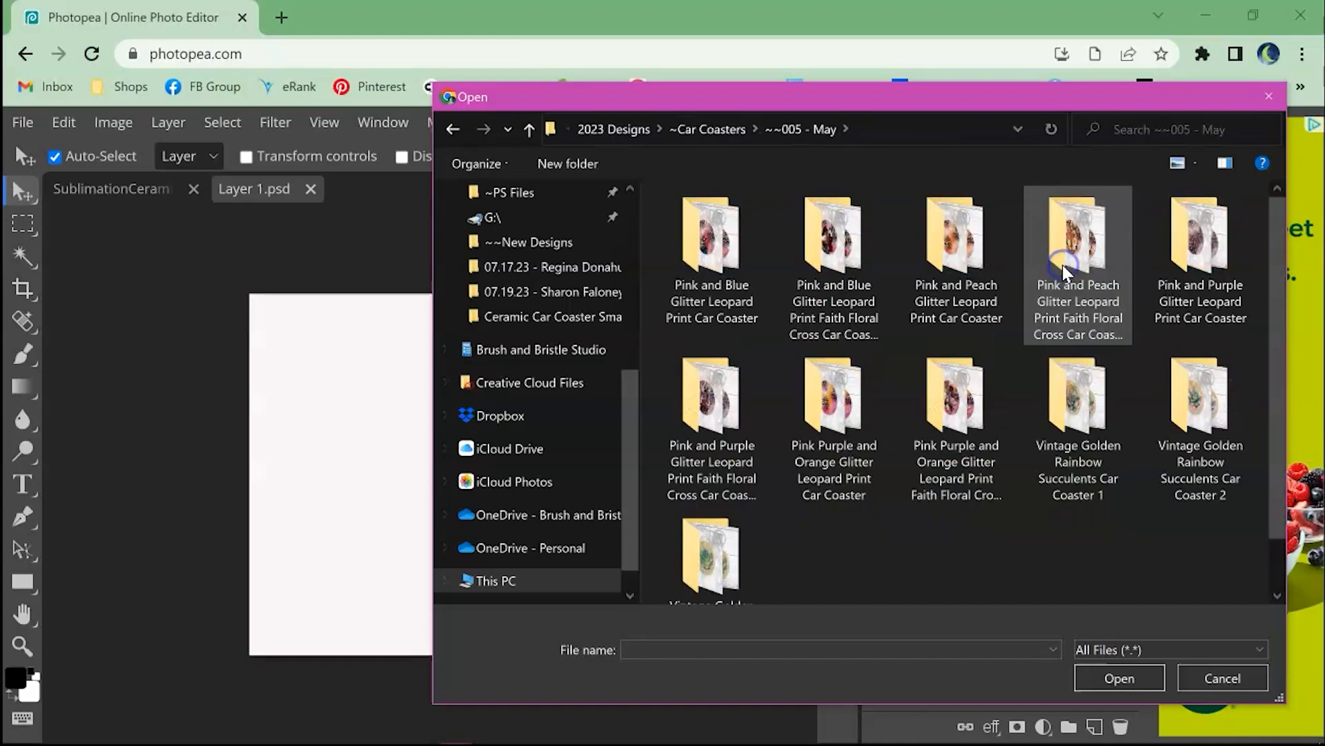
pyautogui.doubleClick(864, 229)
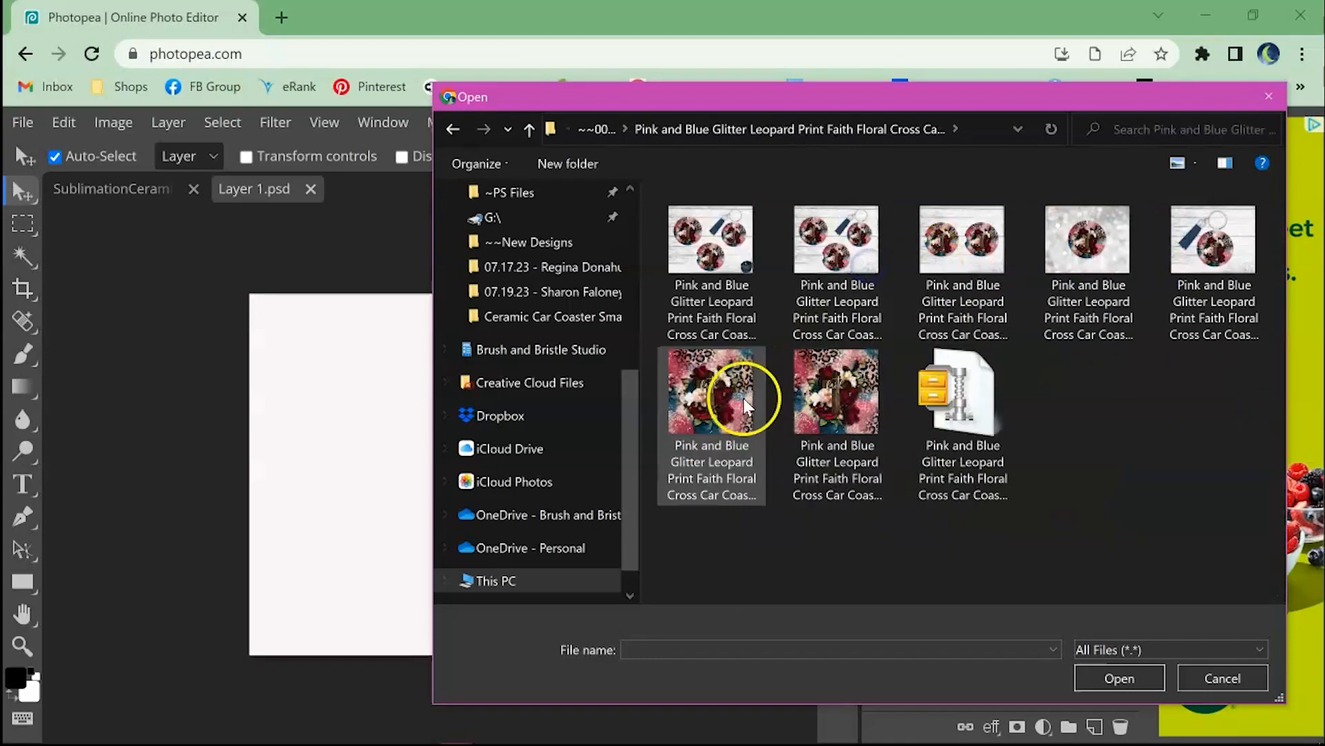
pyautogui.doubleClick(715, 409)
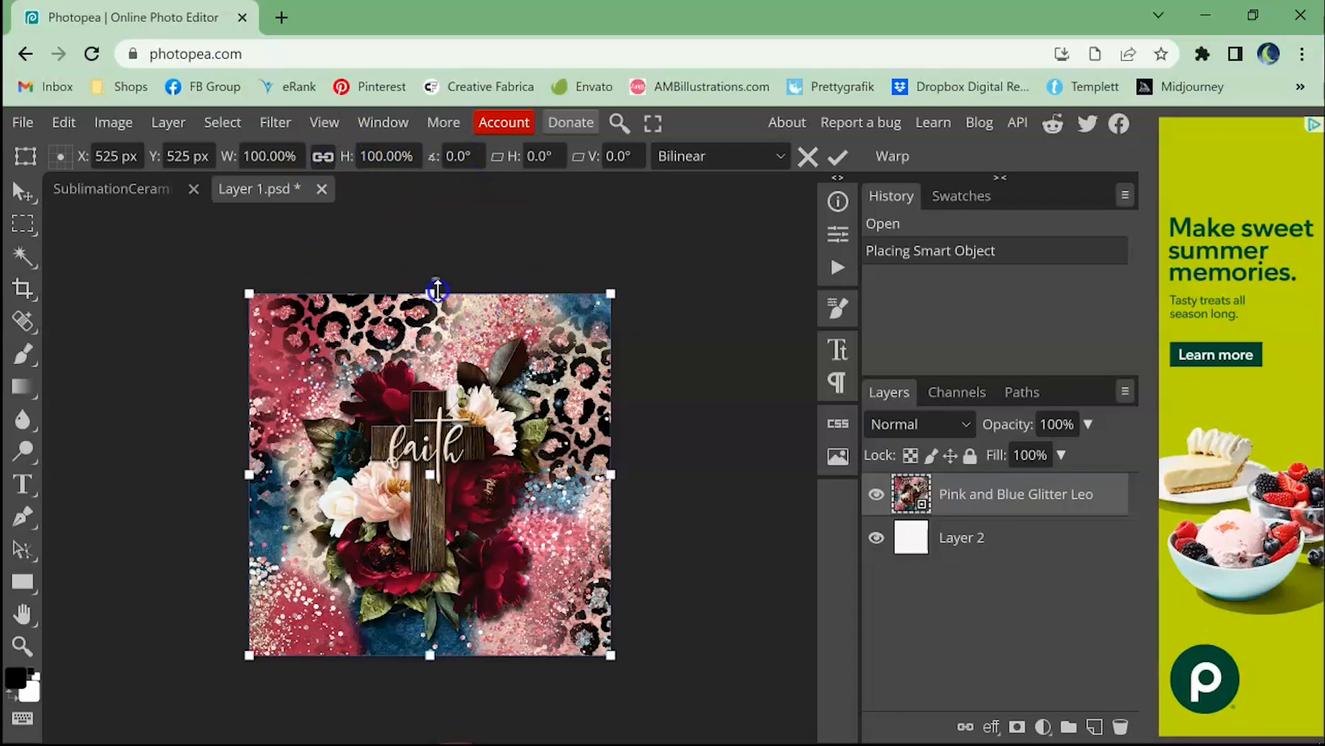
# Step: Keep the placed faith cross design fitted to the square canvas at 100% width and height, with proportions linked, and apply the transform
pyautogui.moveTo(437, 299)
pyautogui.mouseDown()
pyautogui.moveTo(438, 399)
pyautogui.moveTo(431, 294)
pyautogui.mouseUp()
pyautogui.click(321, 157)
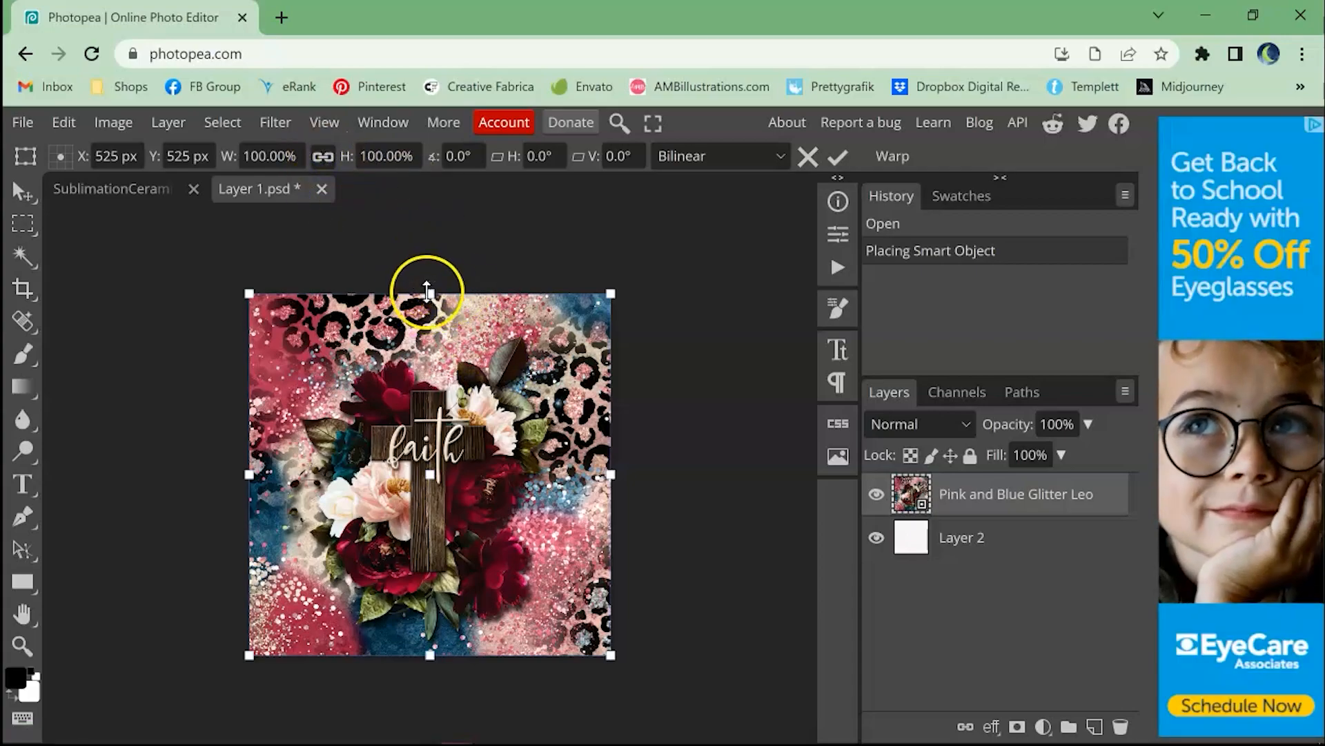
pyautogui.moveTo(428, 290)
pyautogui.mouseDown()
pyautogui.moveTo(434, 415)
pyautogui.moveTo(435, 272)
pyautogui.moveTo(436, 297)
pyautogui.mouseUp()
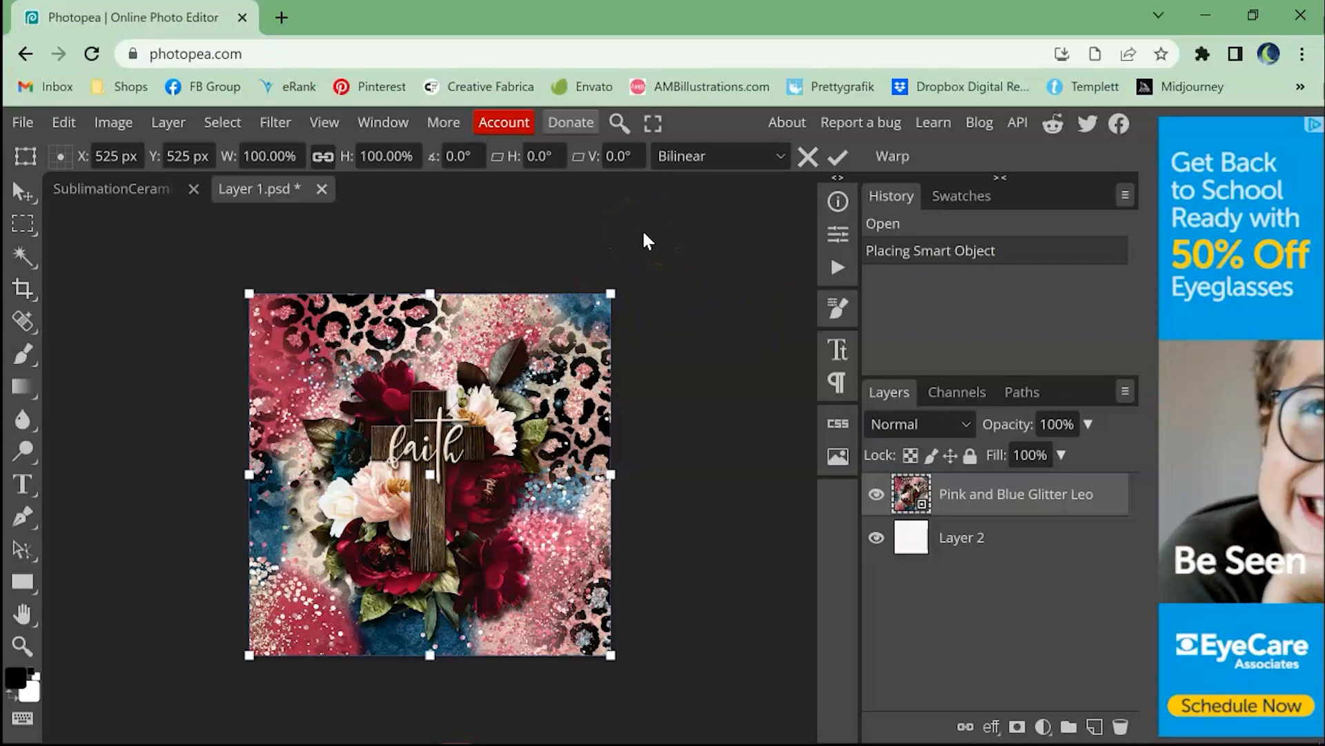
pyautogui.click(837, 162)
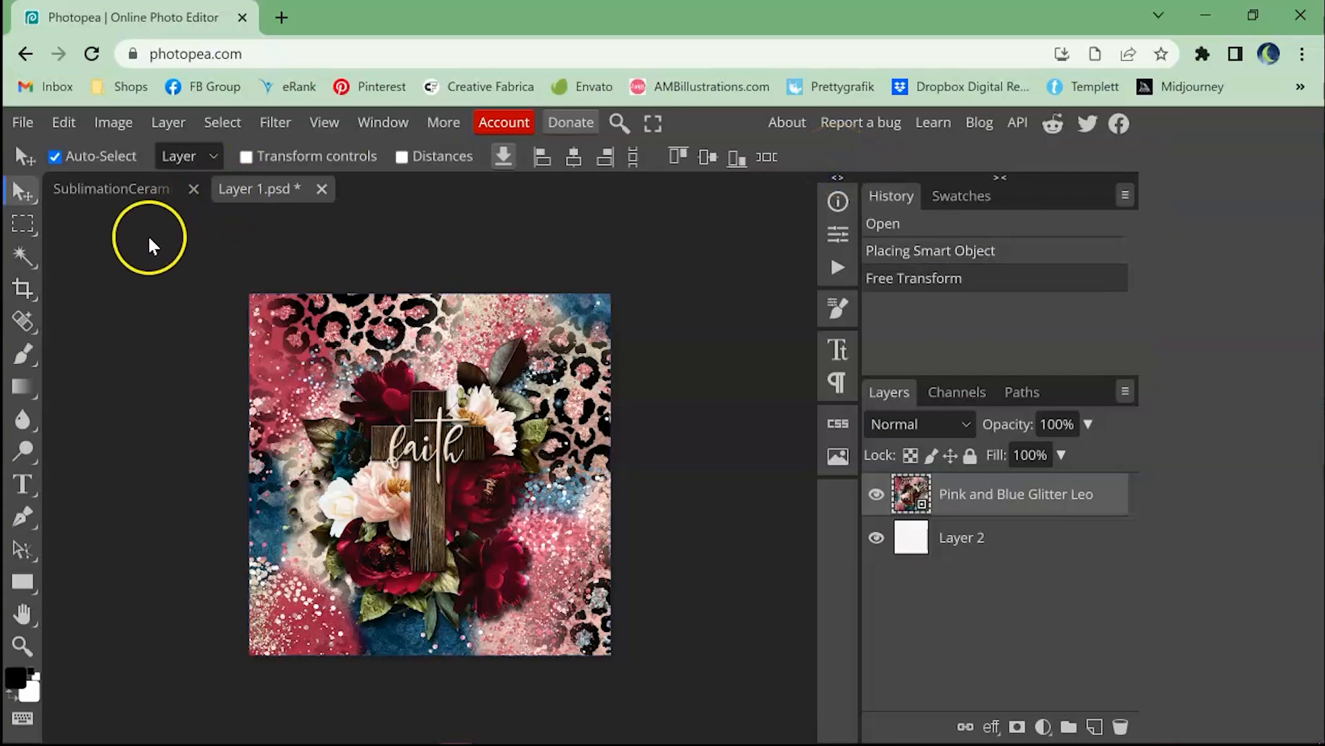
# Step: Save the smart object with the faith cross design and return to the coaster mockup document
pyautogui.click(26, 125)
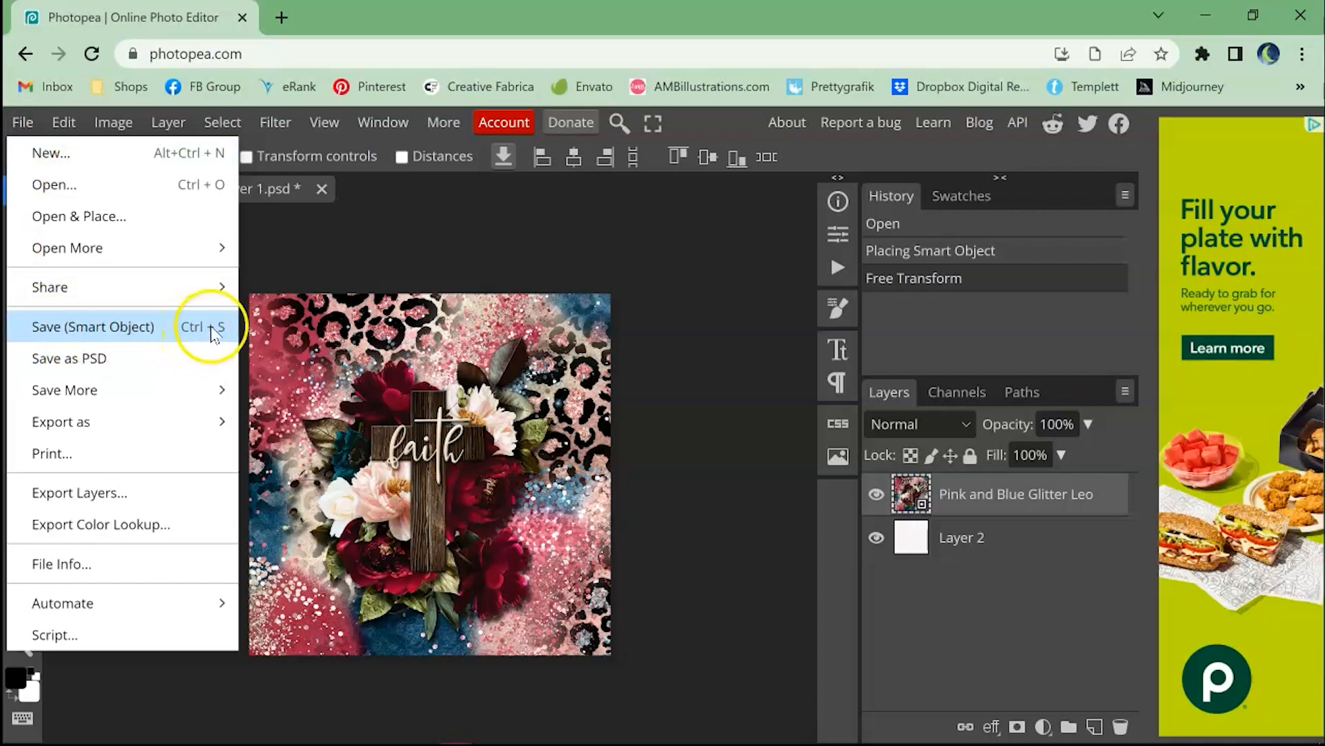
pyautogui.click(78, 328)
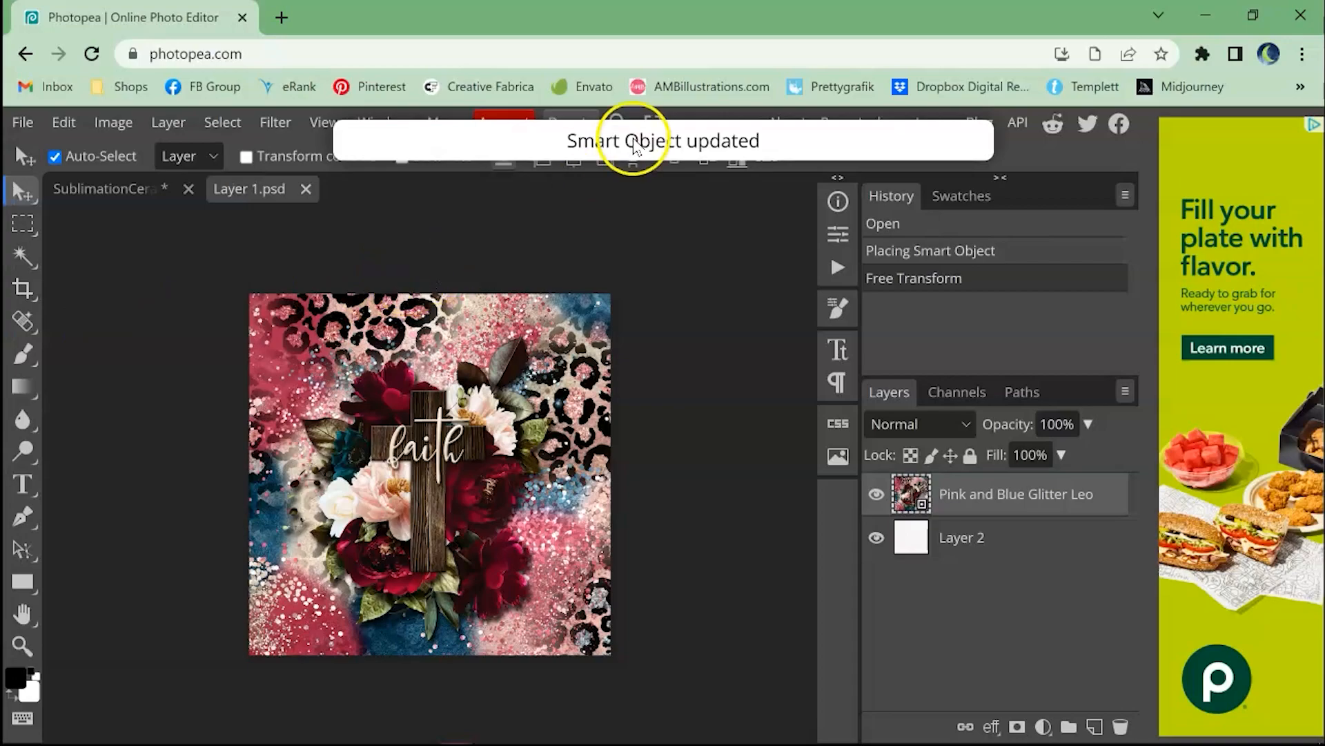
pyautogui.click(139, 188)
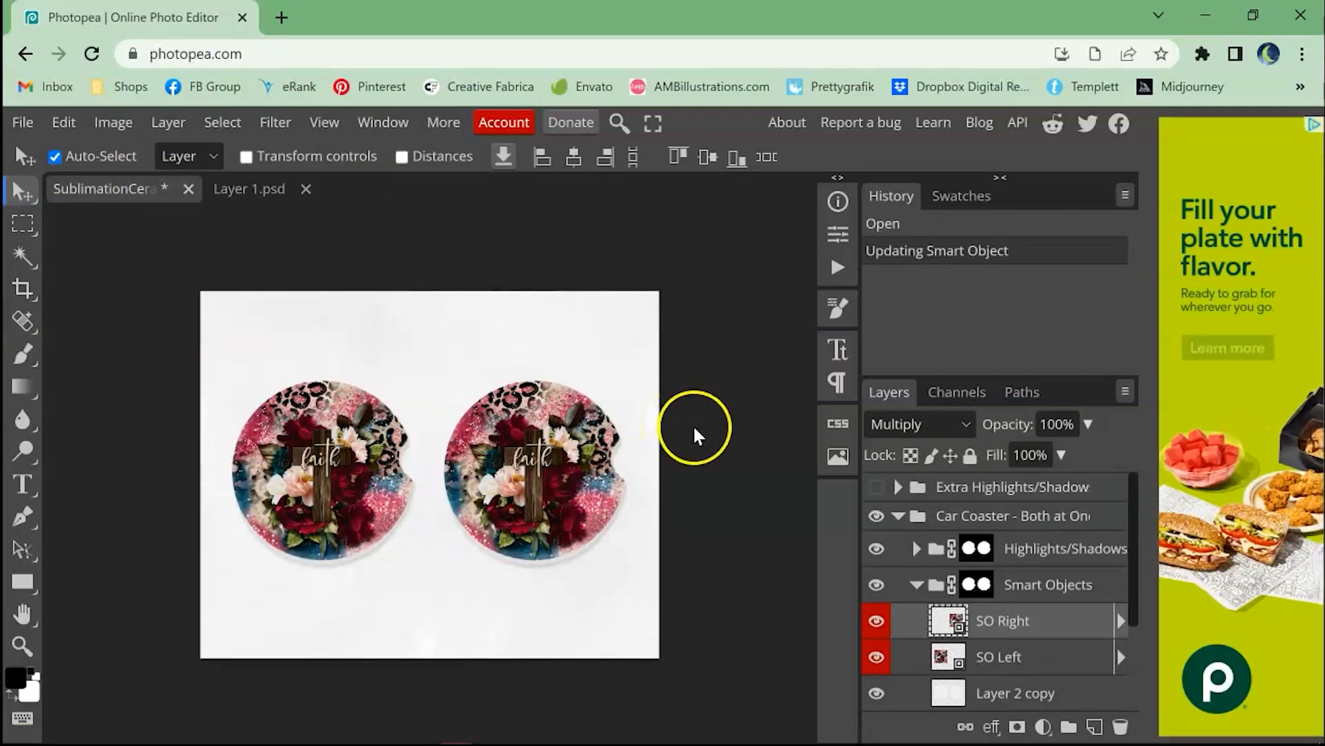
# Step: Preview the Extra Highlights/Shadow group, inspect its Brightness/Contrast adjustment settings, then collapse and hide the group again
pyautogui.scroll(-2, 1011, 575)
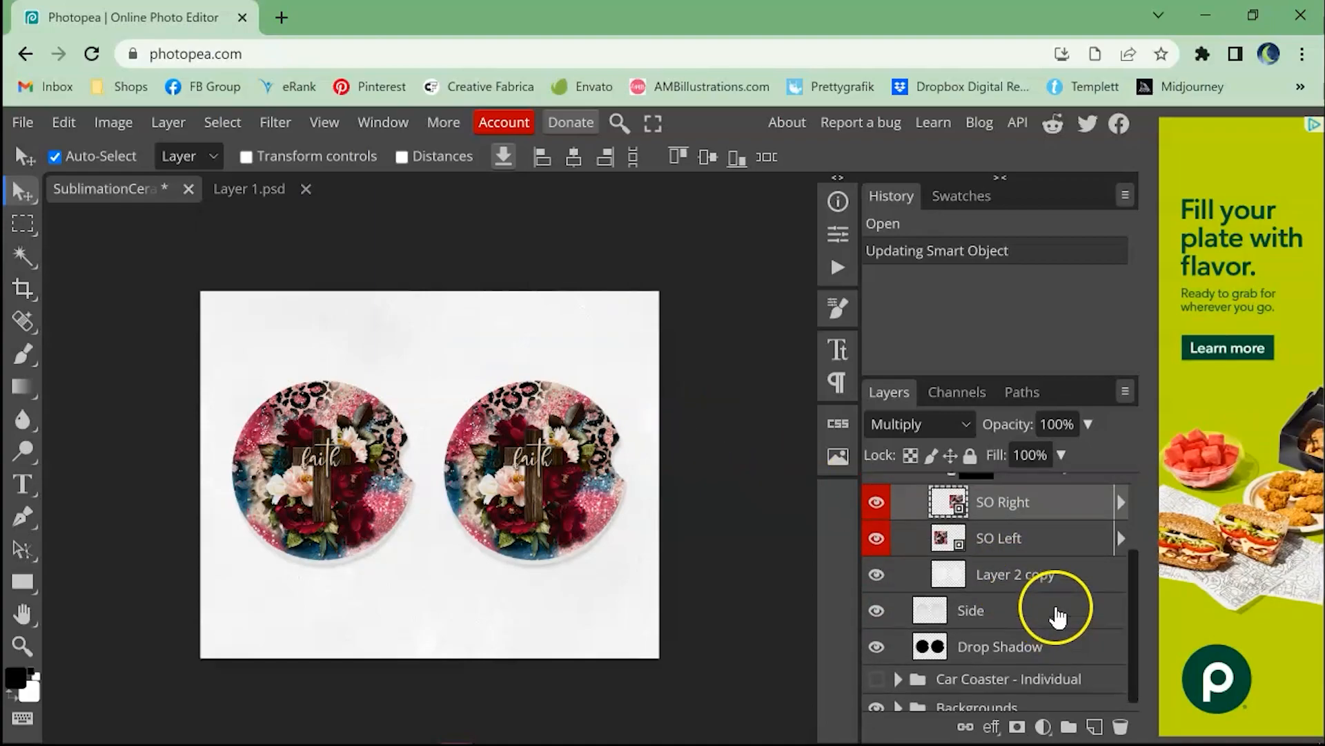
pyautogui.scroll(2, 1058, 614)
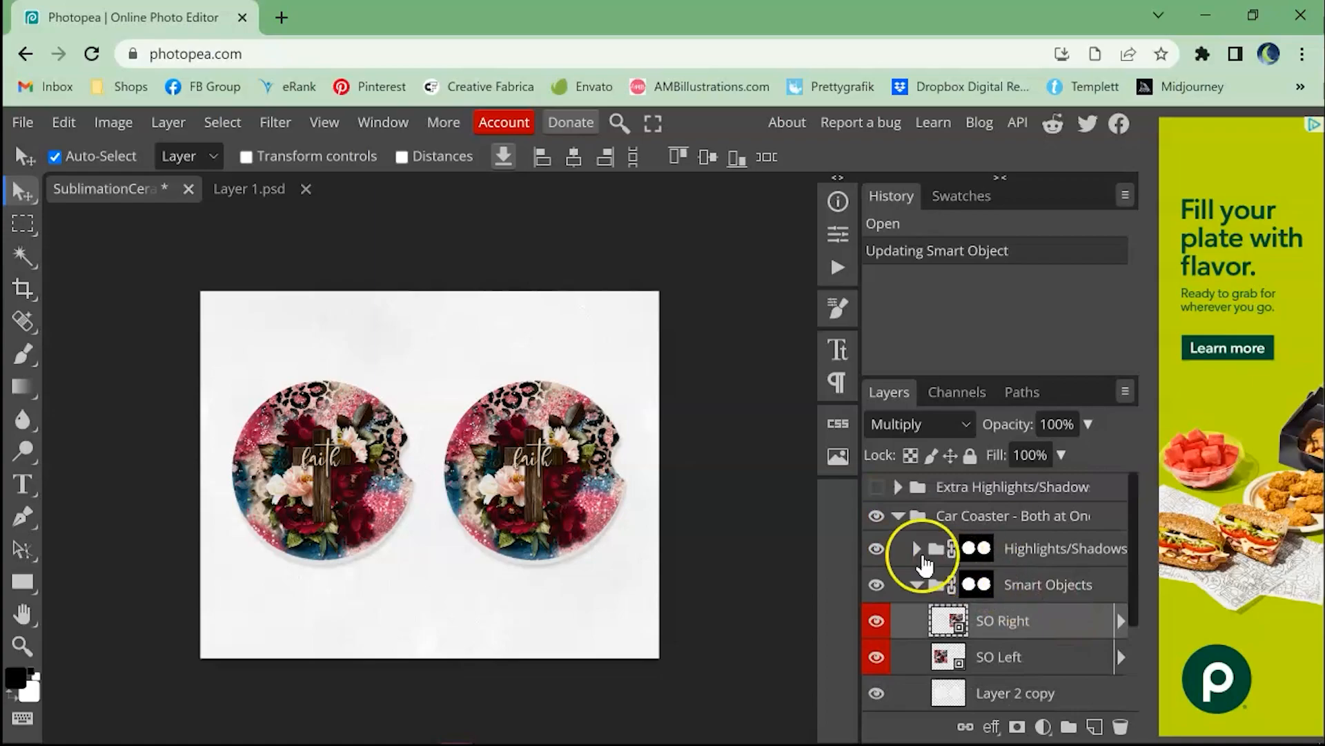
pyautogui.click(898, 487)
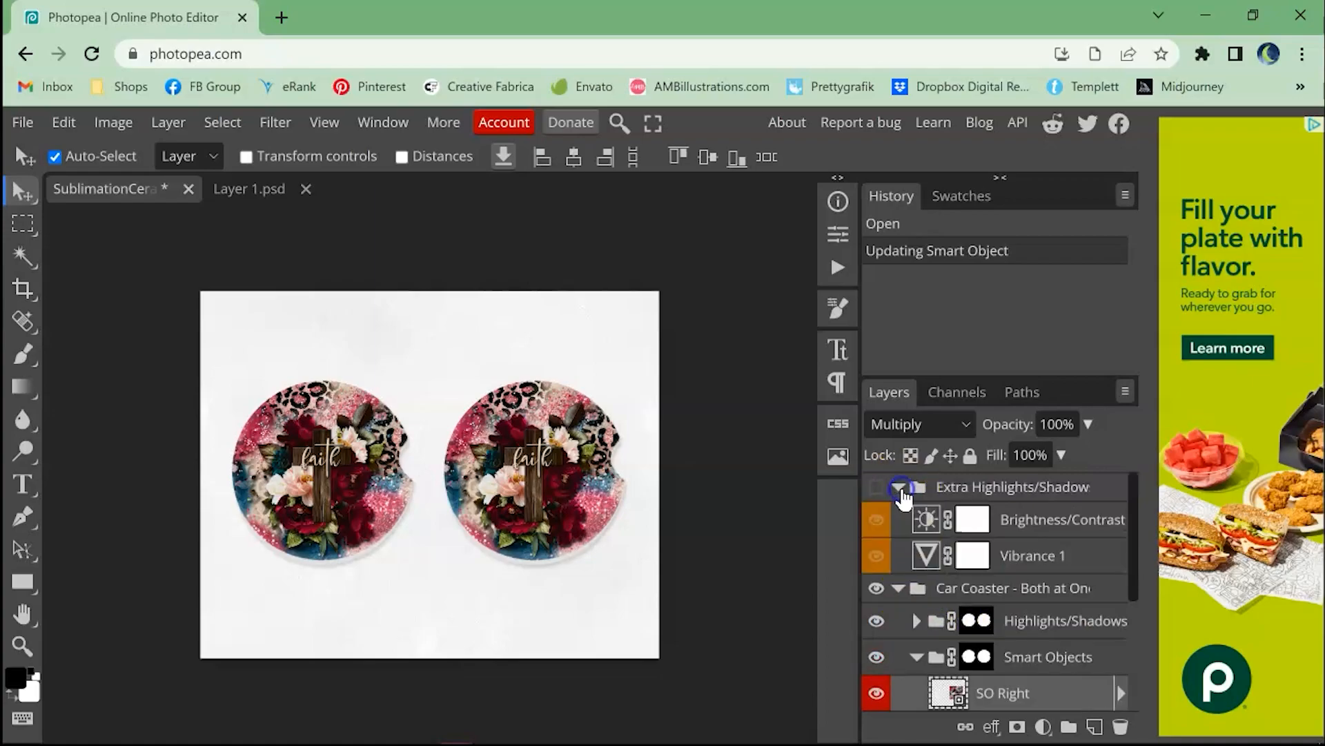
pyautogui.click(876, 487)
pyautogui.doubleClick(927, 521)
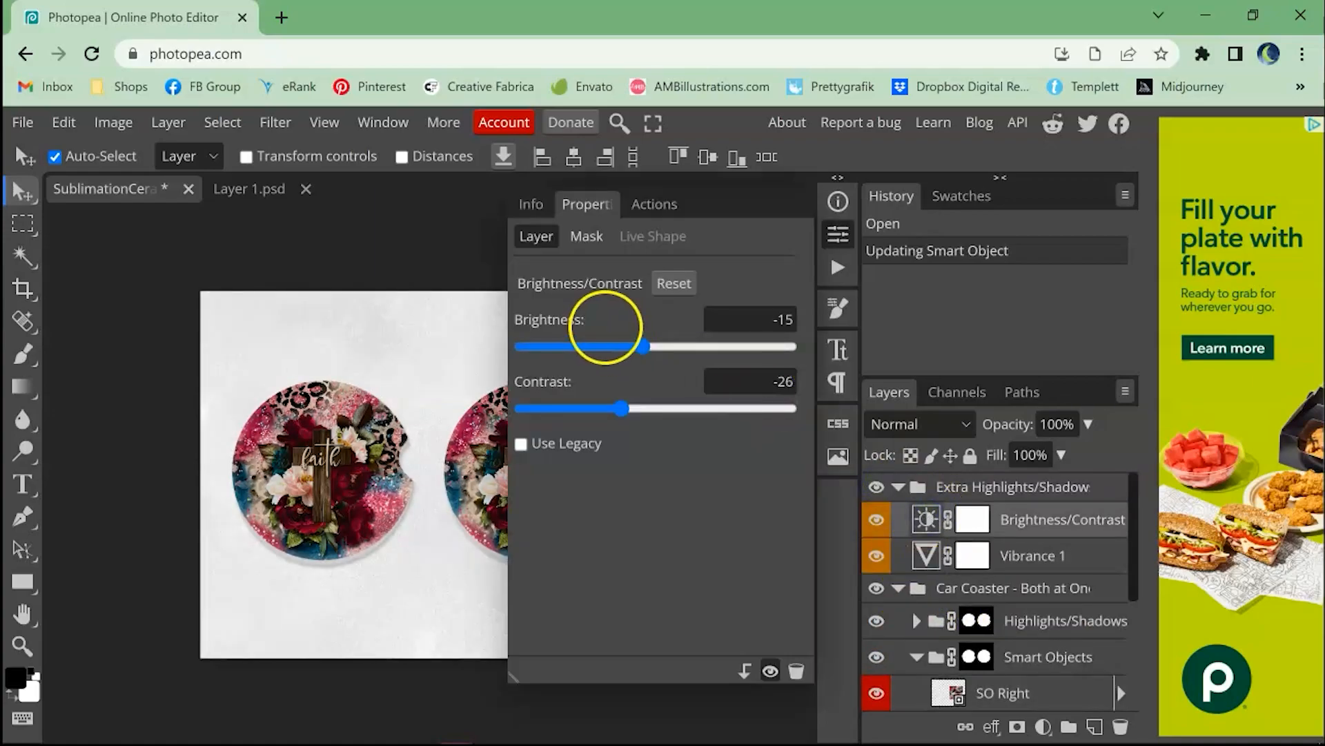
pyautogui.click(898, 487)
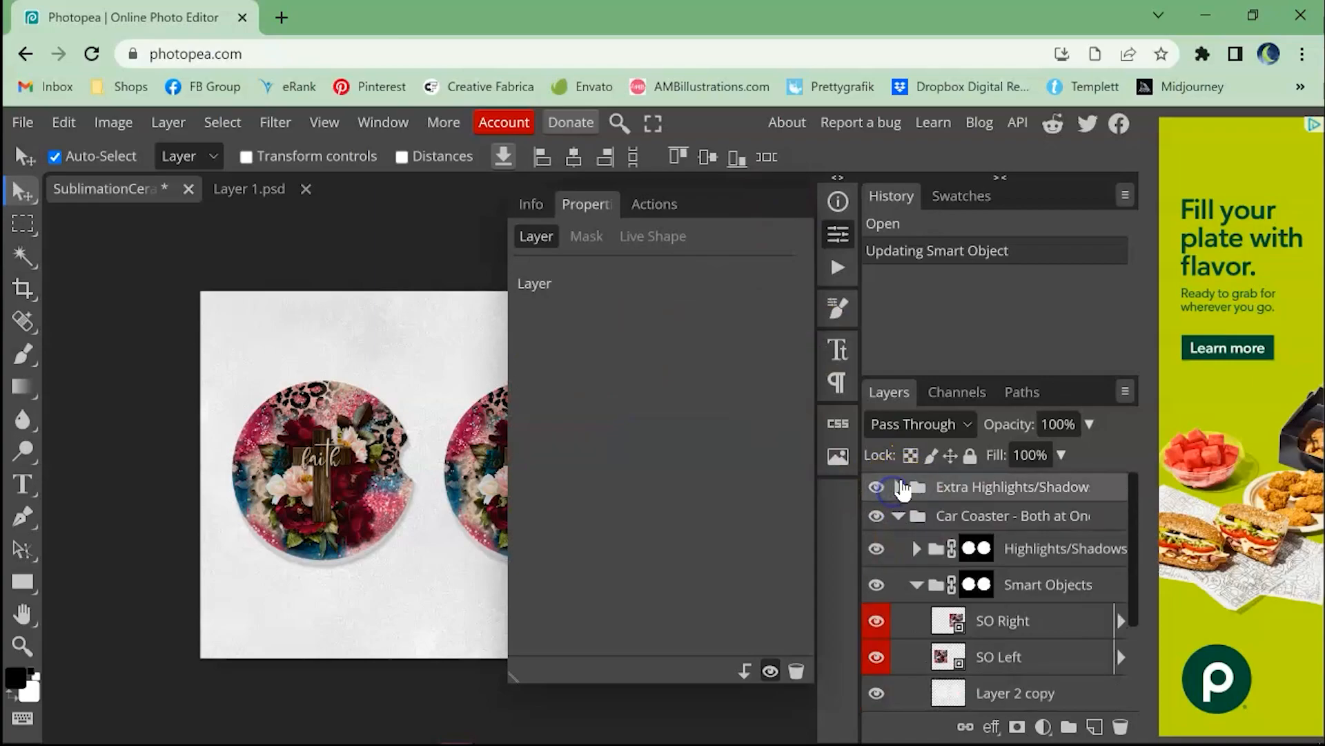
pyautogui.click(876, 487)
pyautogui.click(838, 234)
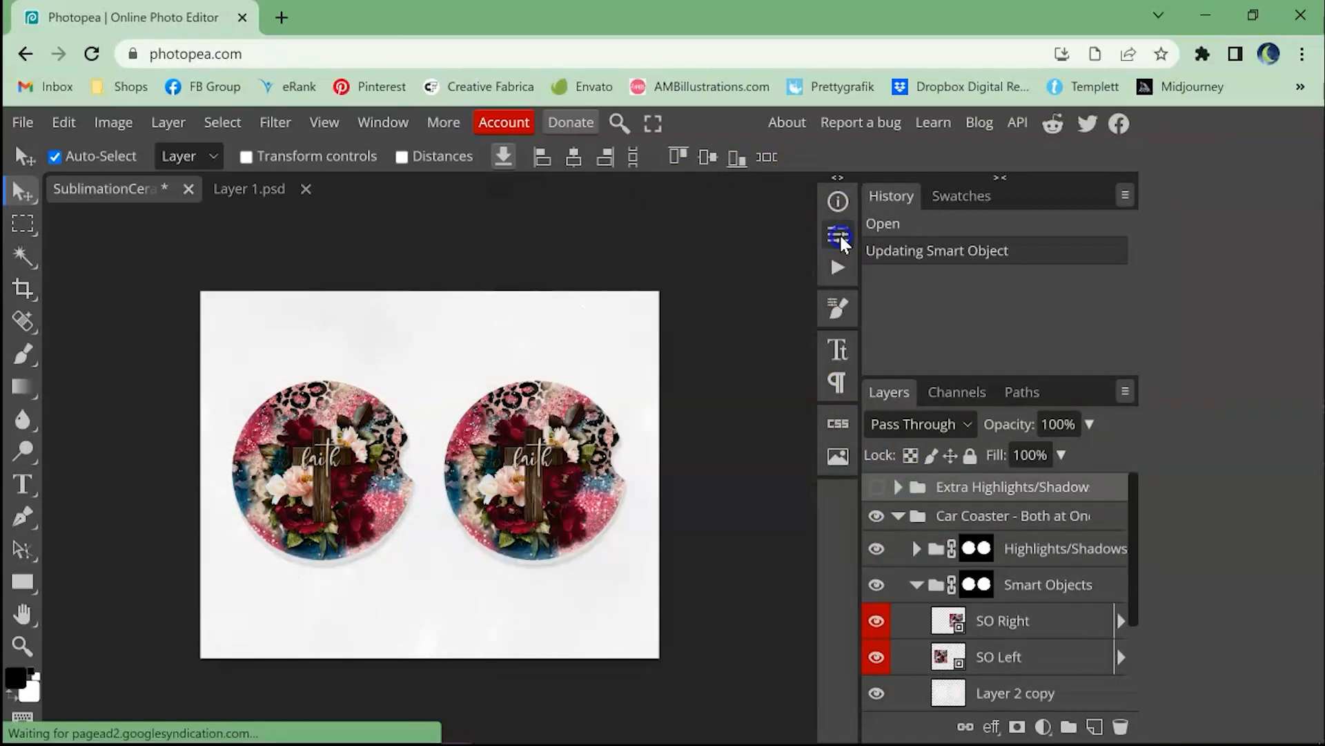